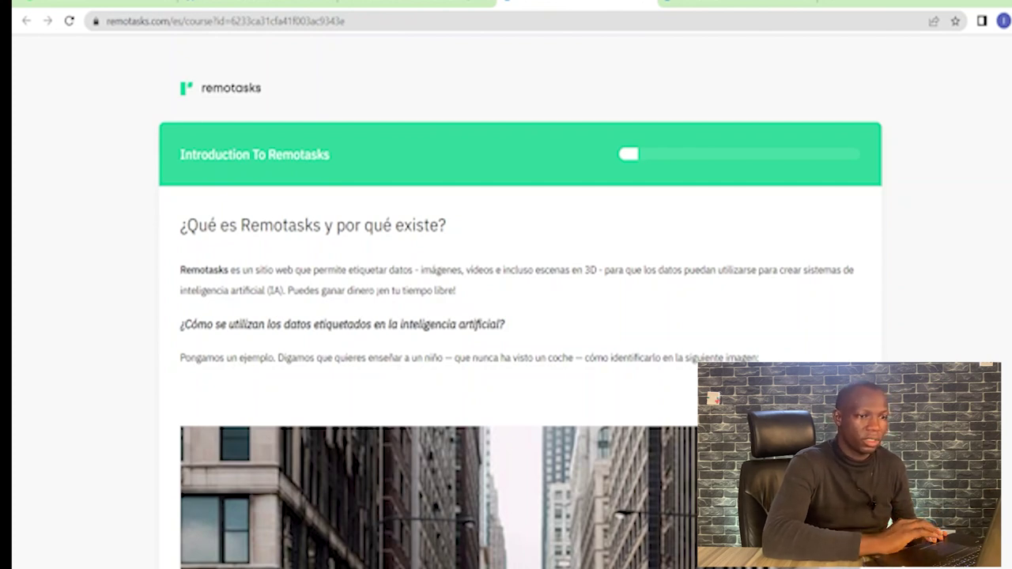
Load the English version of the Introduction To Remotasks course by changing the language code in its URL to "en"
scroll(521, 317, down, 3)
scroll(521, 316, down, 5)
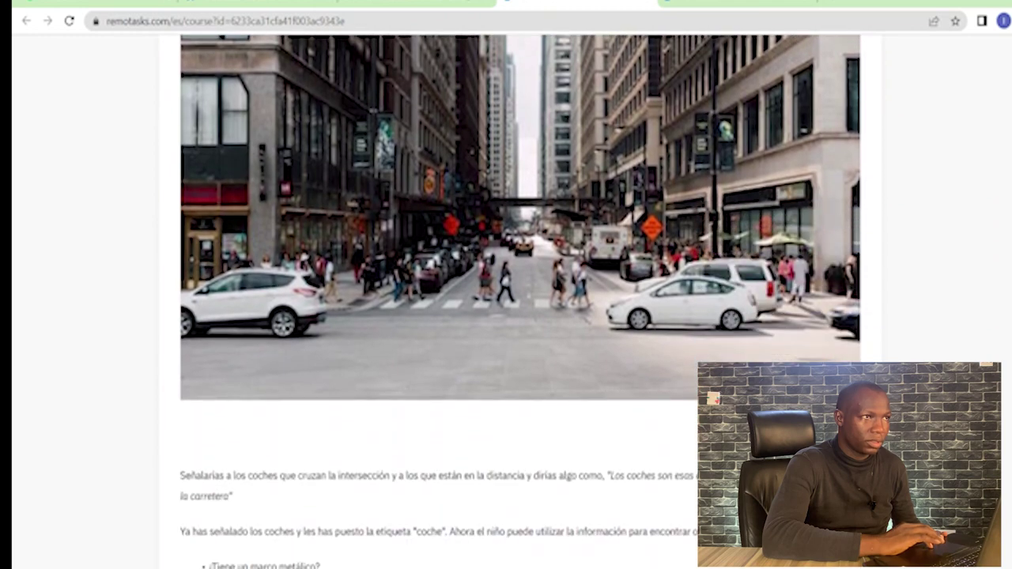
scroll(521, 317, down, 4)
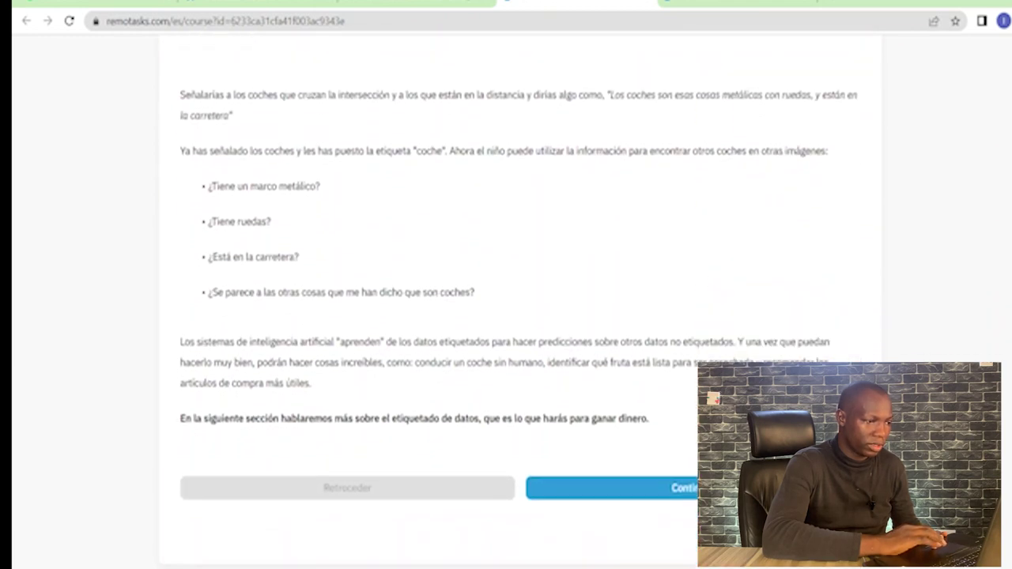
scroll(520, 317, up, 8)
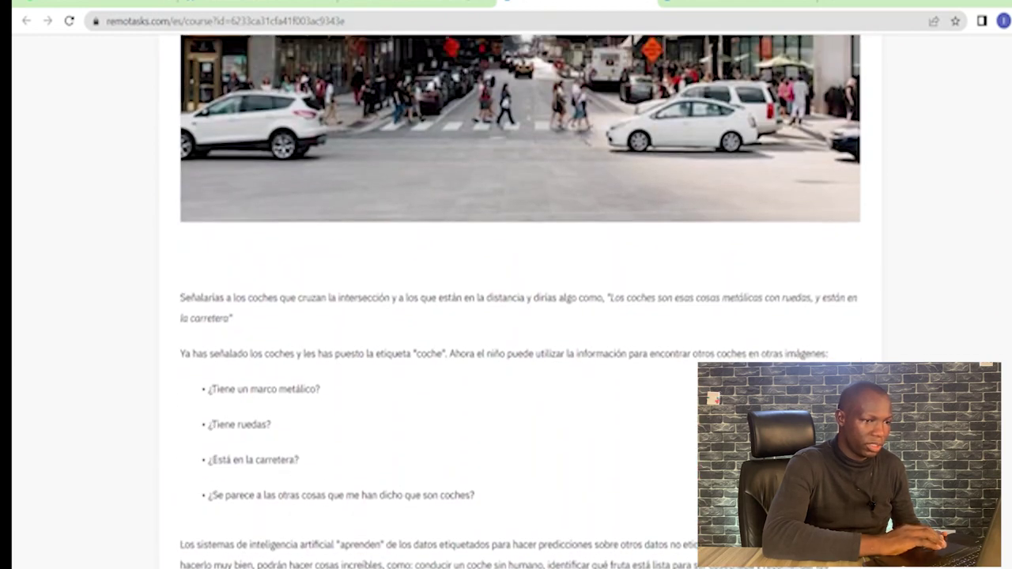
scroll(521, 316, up, 2)
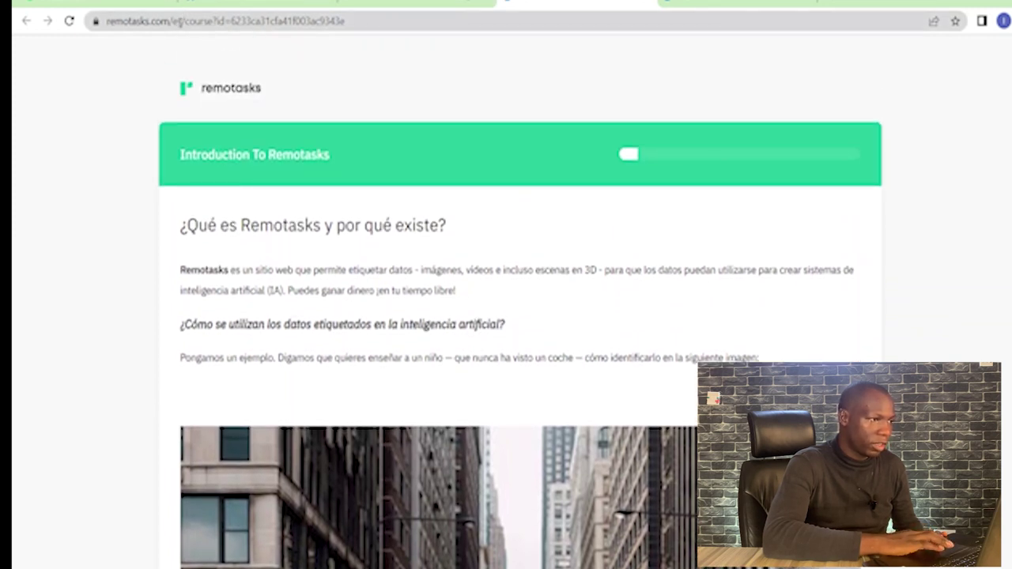
click(180, 21)
click(181, 21)
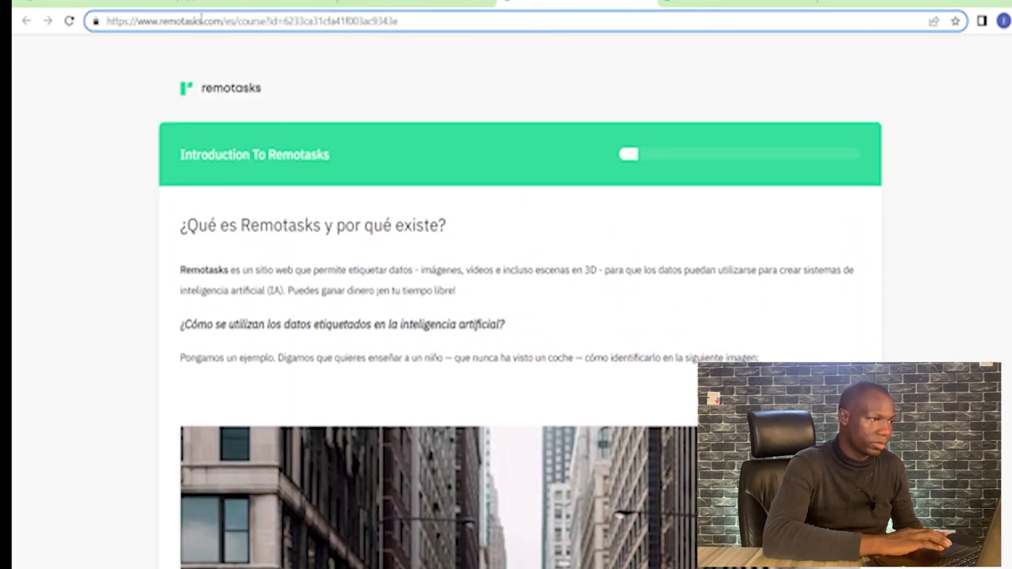
key(BackSpace)
text(n)
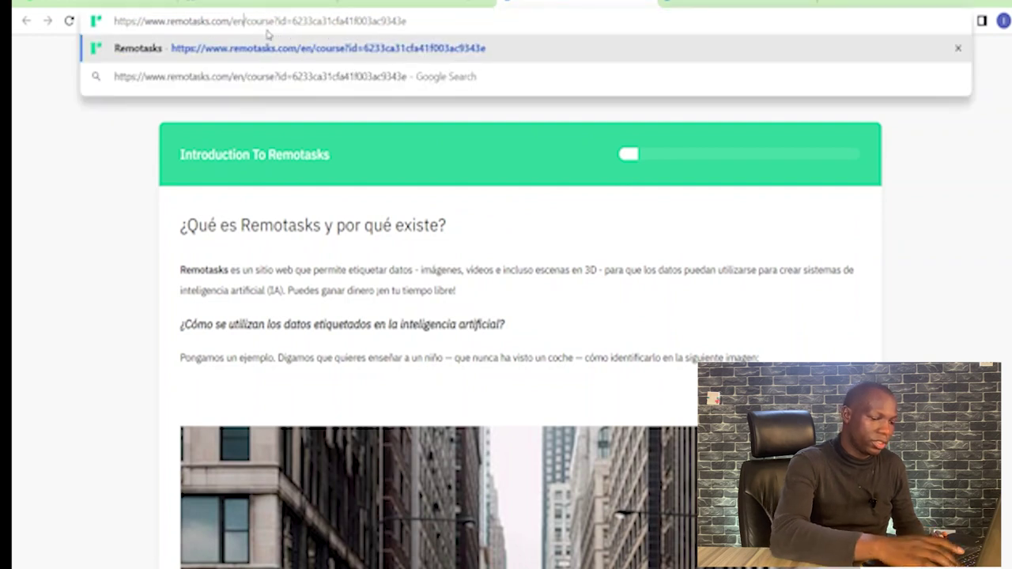
key(Return)
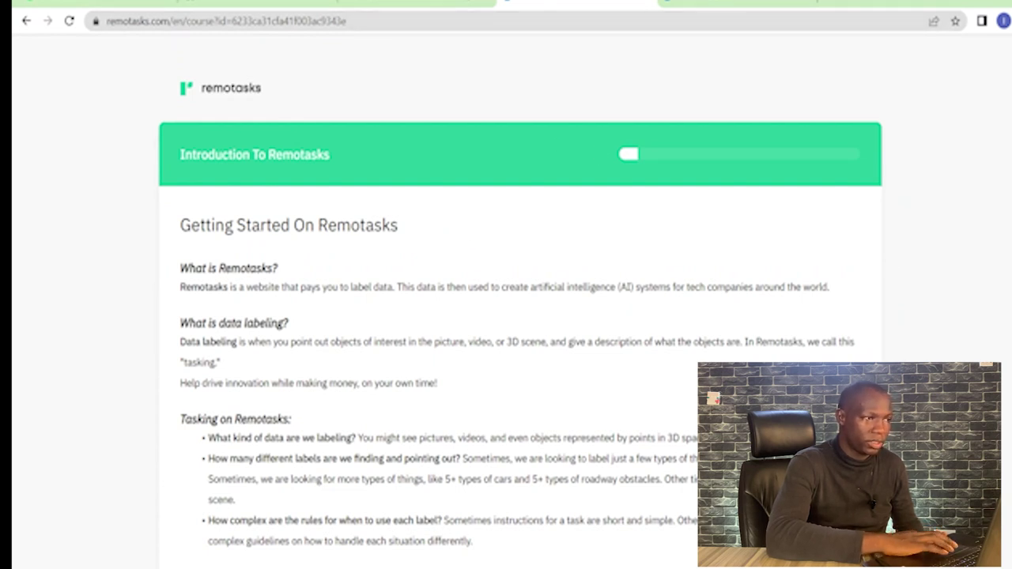
Go through the Getting Started On Remotasks page and the Security Awareness Training slides, continuing to Security (1/7)
scroll(775, 305, down, 3)
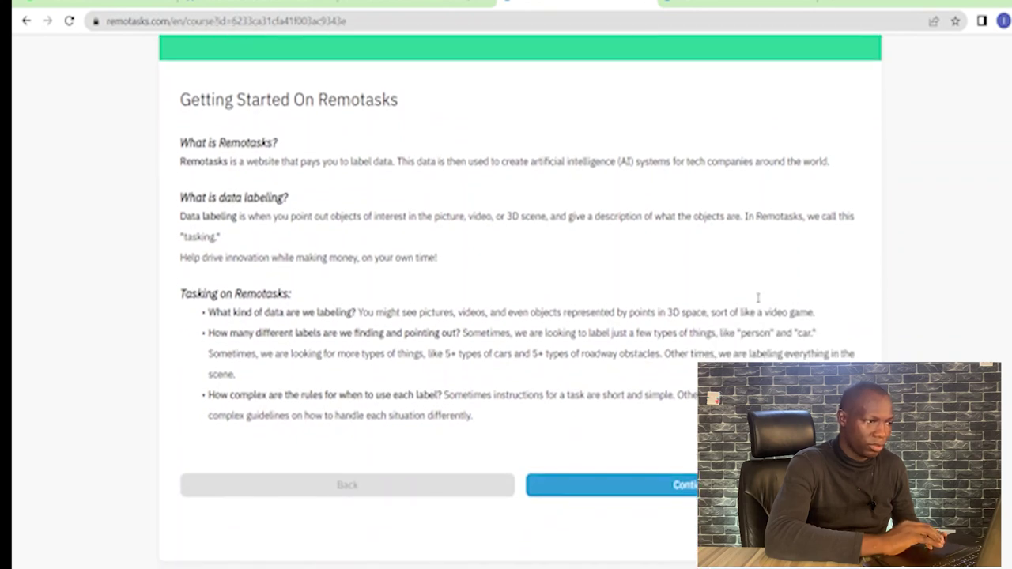
click(617, 485)
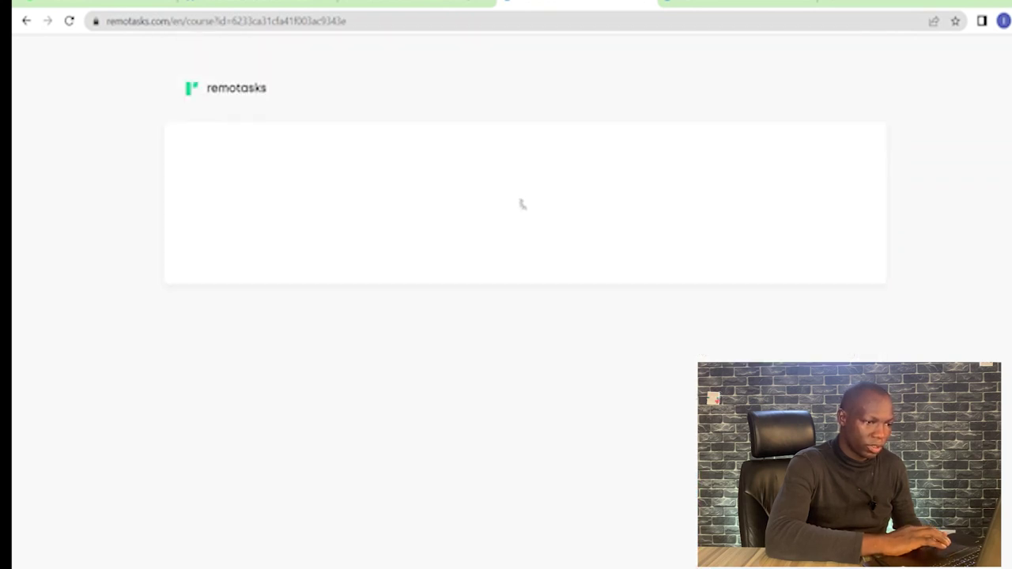
scroll(676, 494, down, 4)
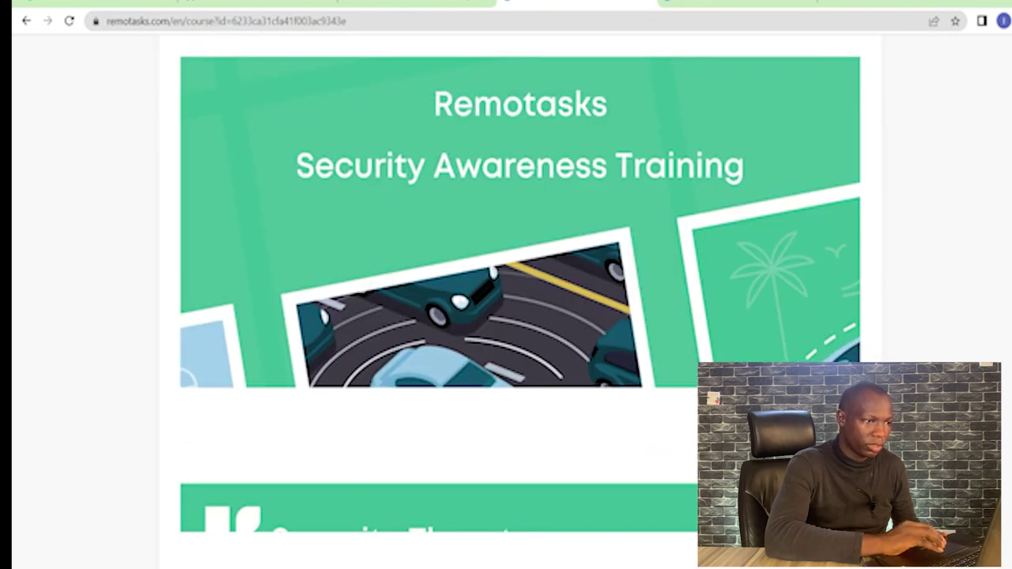
scroll(520, 316, down, 5)
scroll(521, 317, down, 2)
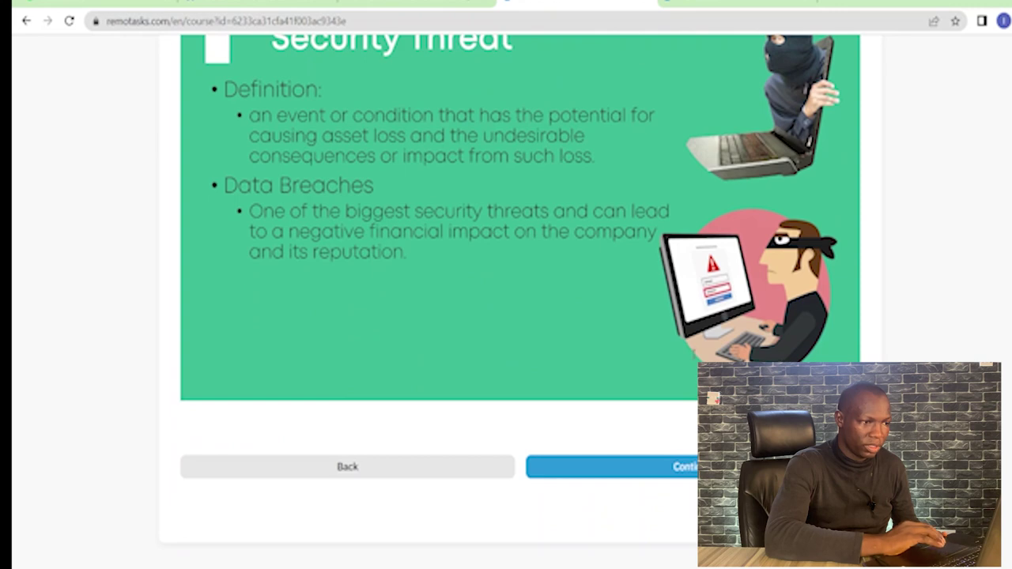
click(685, 468)
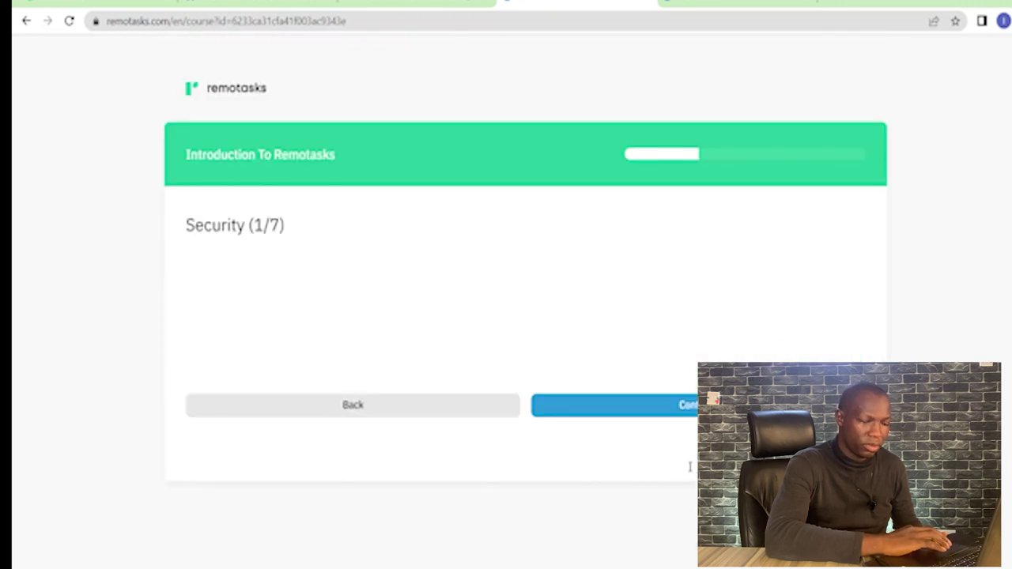
Go through the Security (1/7) and Security (2/7) lesson slides and continue to the first quiz question
scroll(966, 193, down, 20)
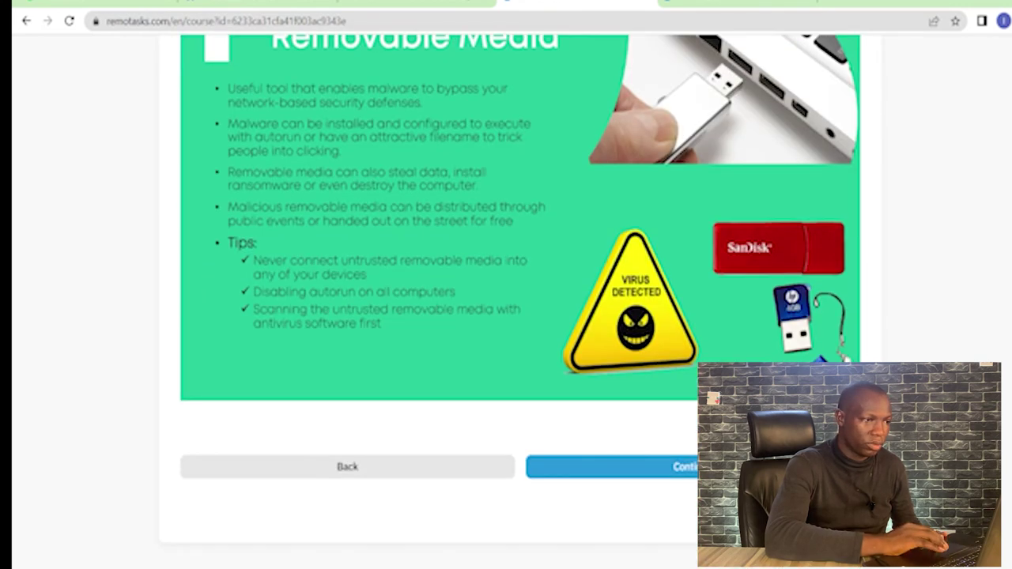
click(686, 469)
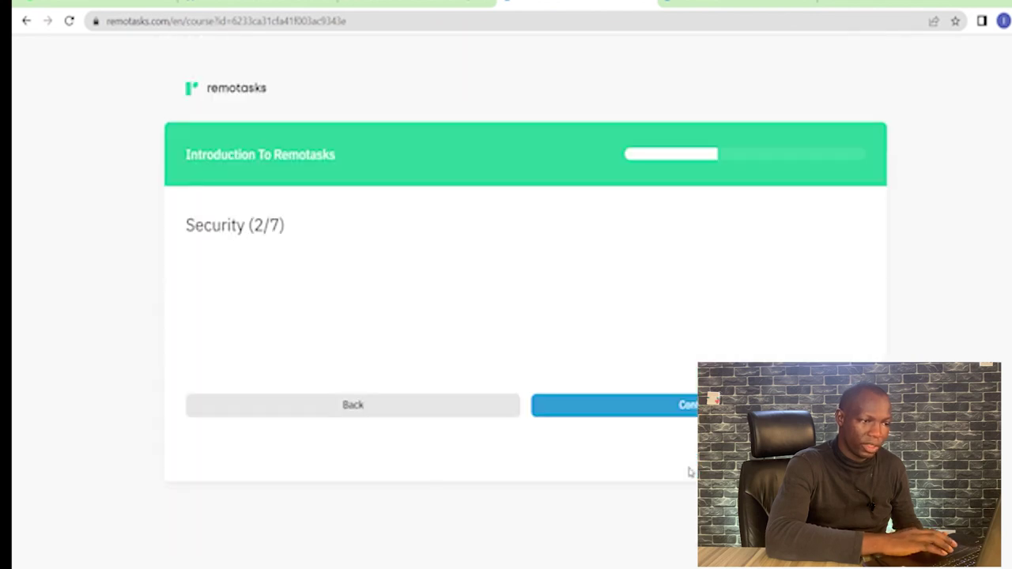
scroll(520, 301, down, 20)
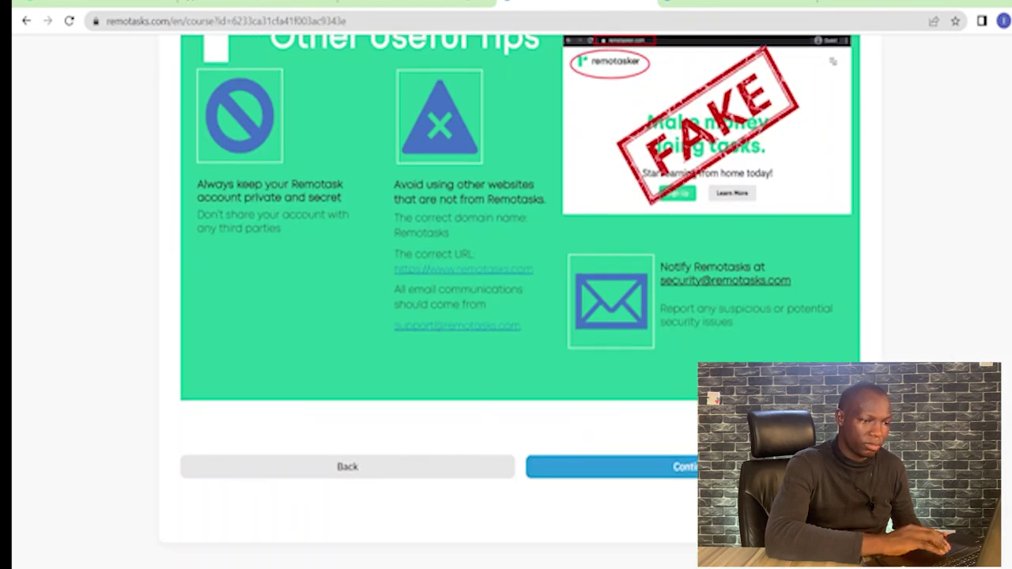
click(688, 468)
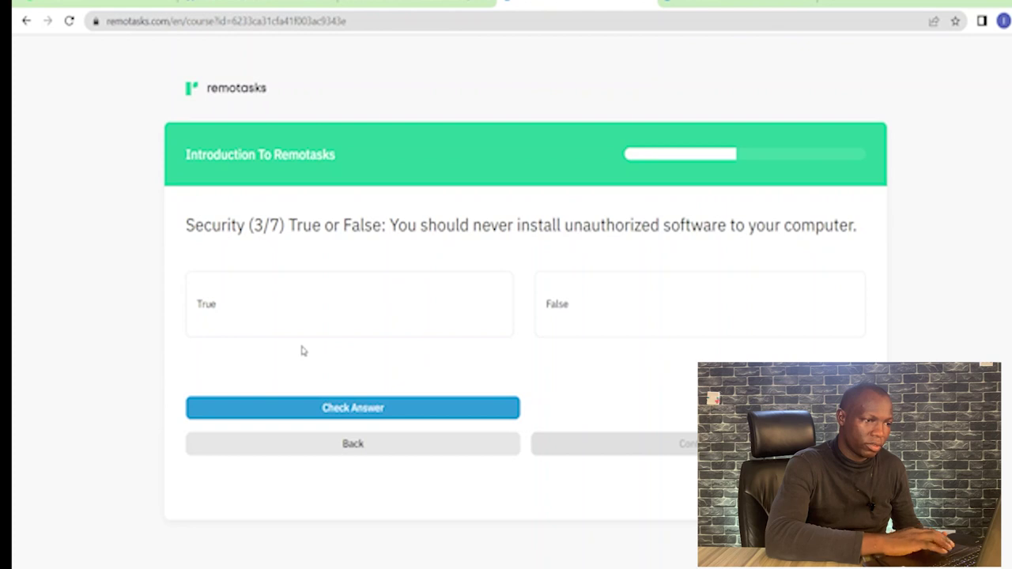
Answer True to Security (3/7) about never installing unauthorized software, check the answer and continue
click(355, 299)
click(364, 410)
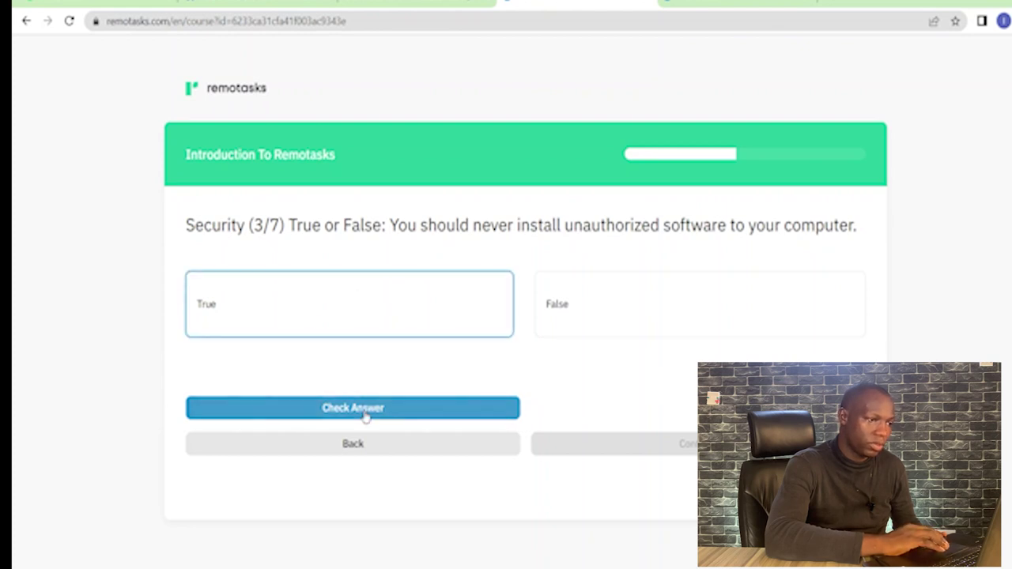
click(653, 522)
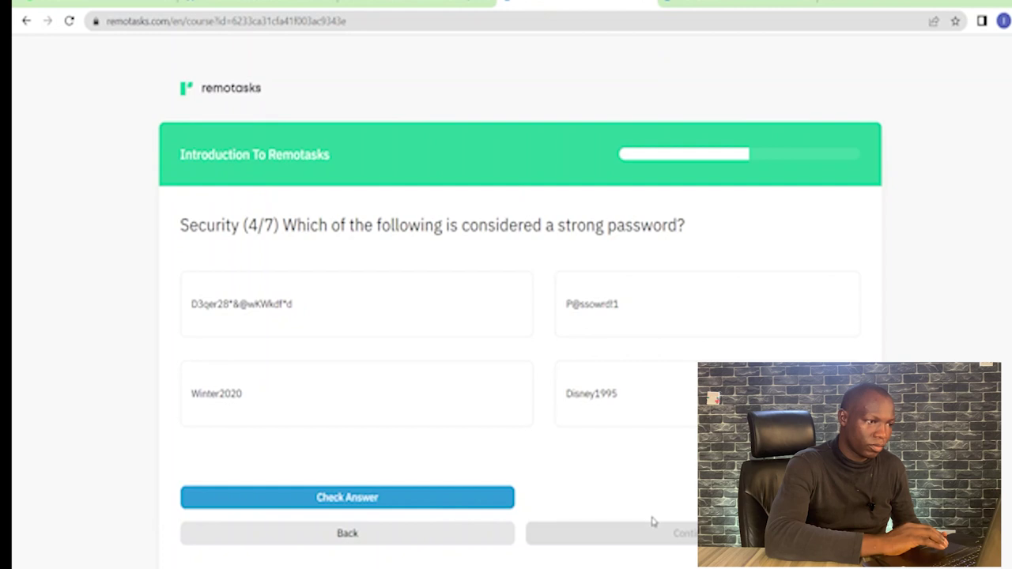
Answer Security (4/7) with the random mix of letters, numbers and symbols as the strong password, check it and continue
click(380, 309)
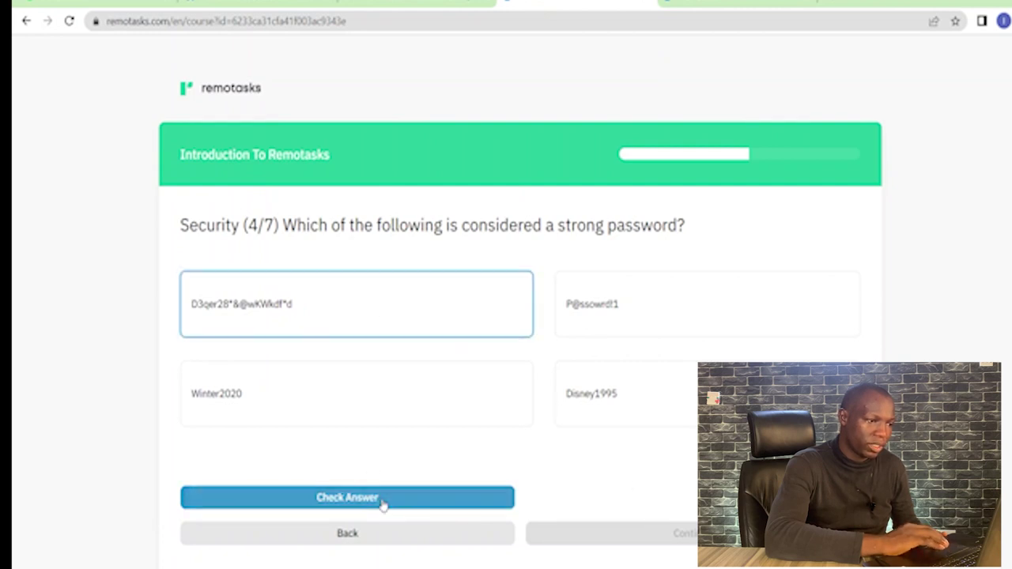
click(384, 500)
scroll(597, 558, down, 2)
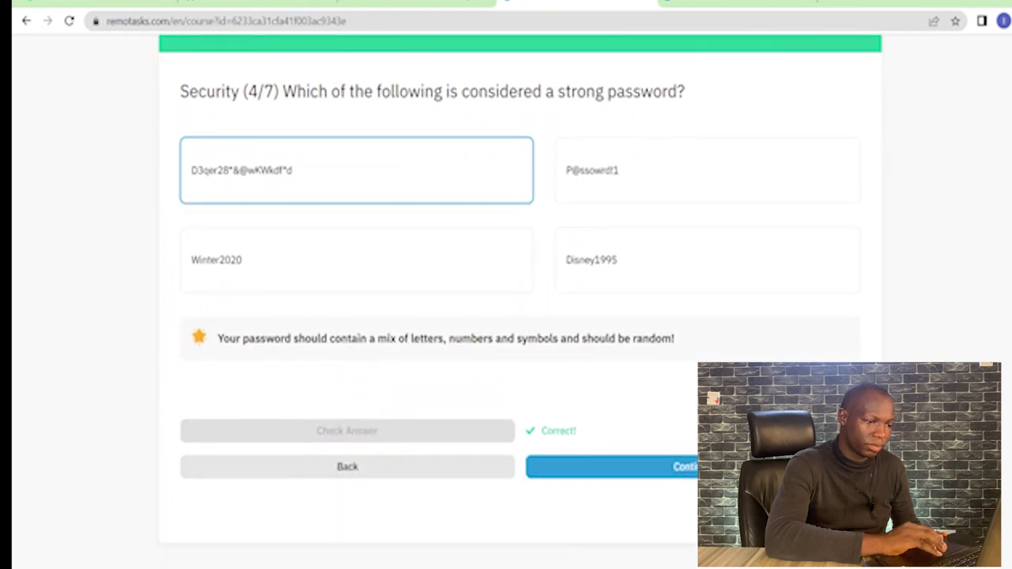
click(650, 475)
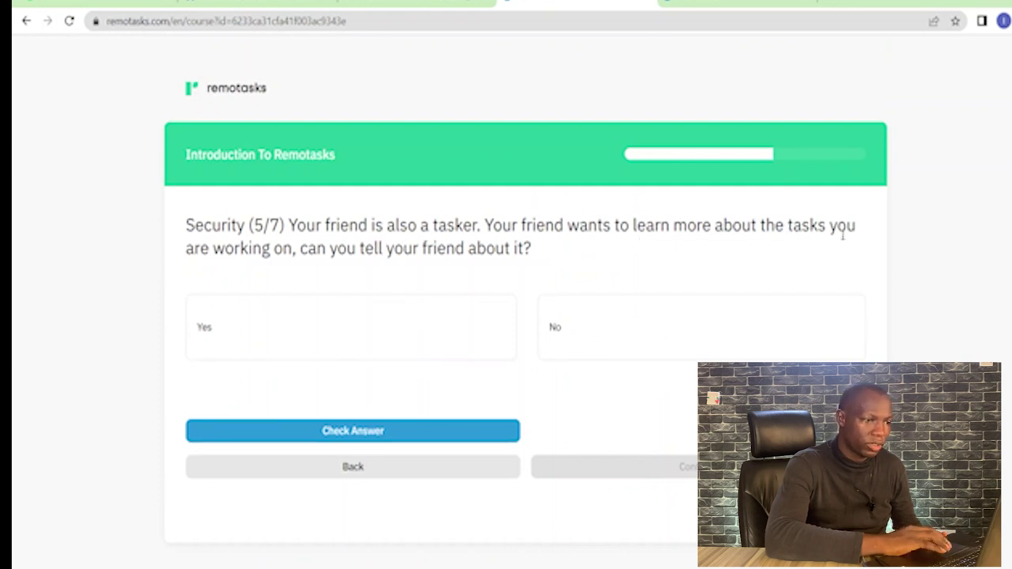
Answer No to Security (5/7) about telling a friend about your tasks, check the answer and continue
click(622, 336)
click(457, 432)
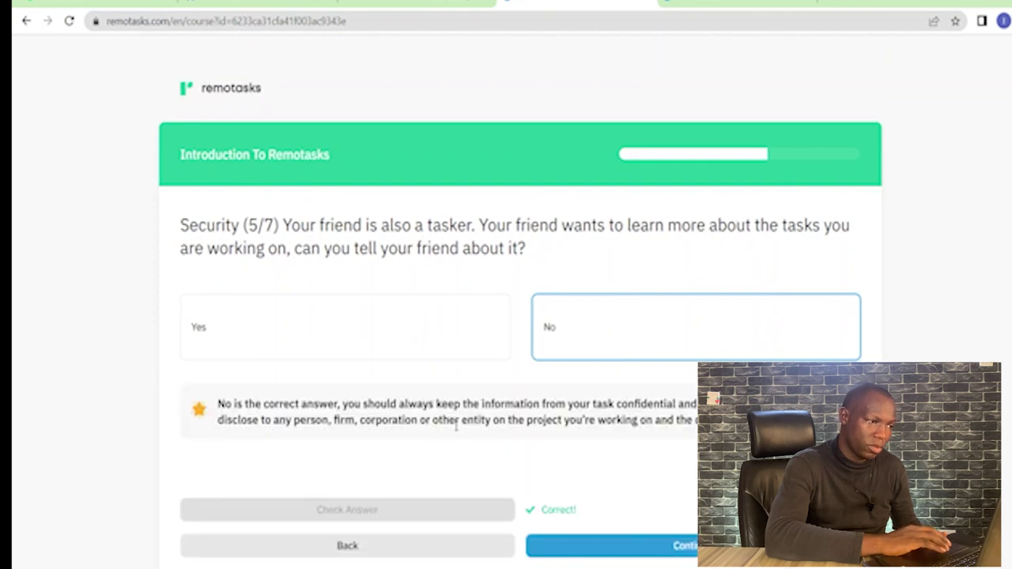
click(599, 548)
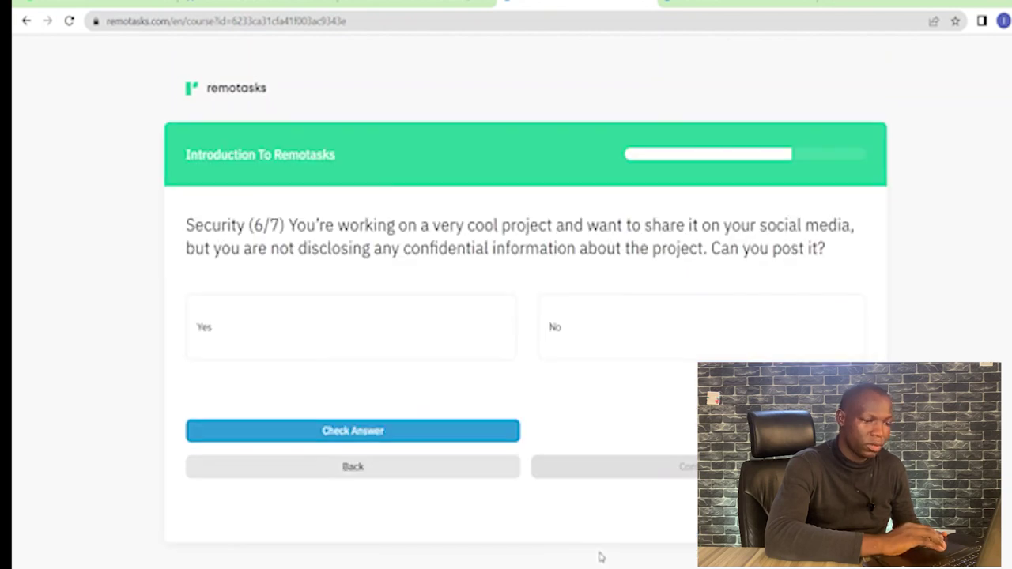
Answer No to Security (6/7) about posting a project on social media, check the answer and continue
triple_click(261, 155)
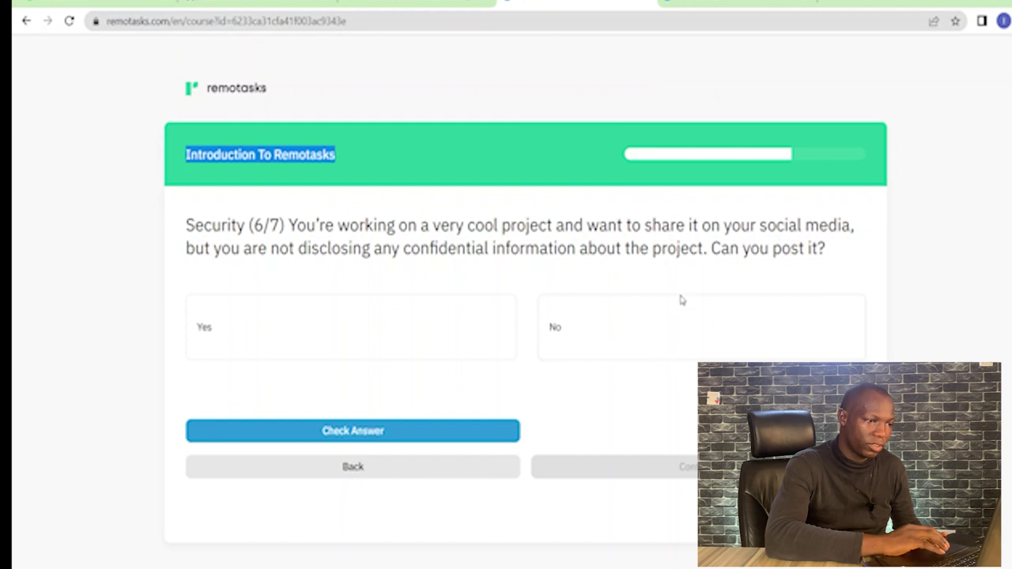
click(624, 311)
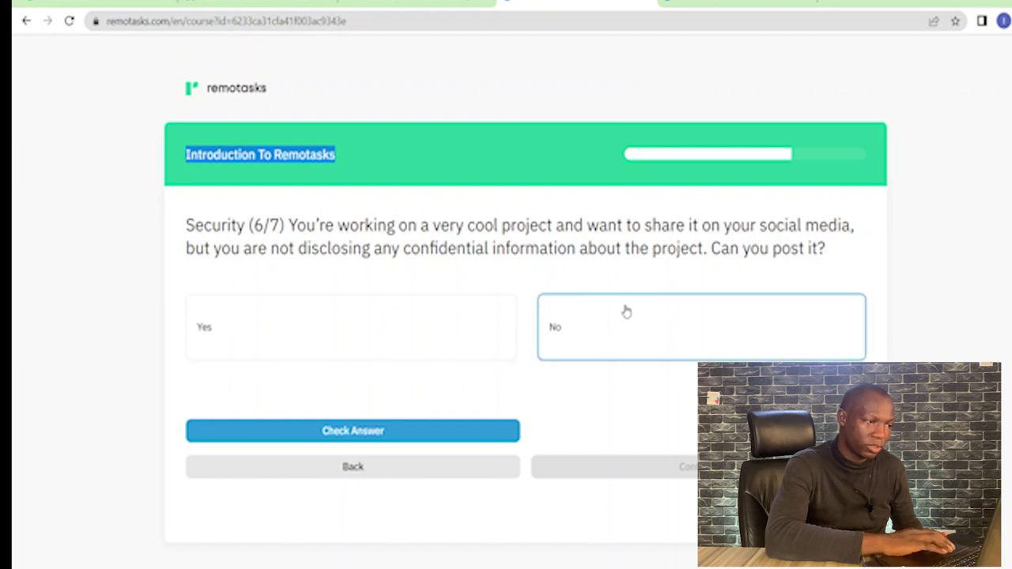
click(434, 436)
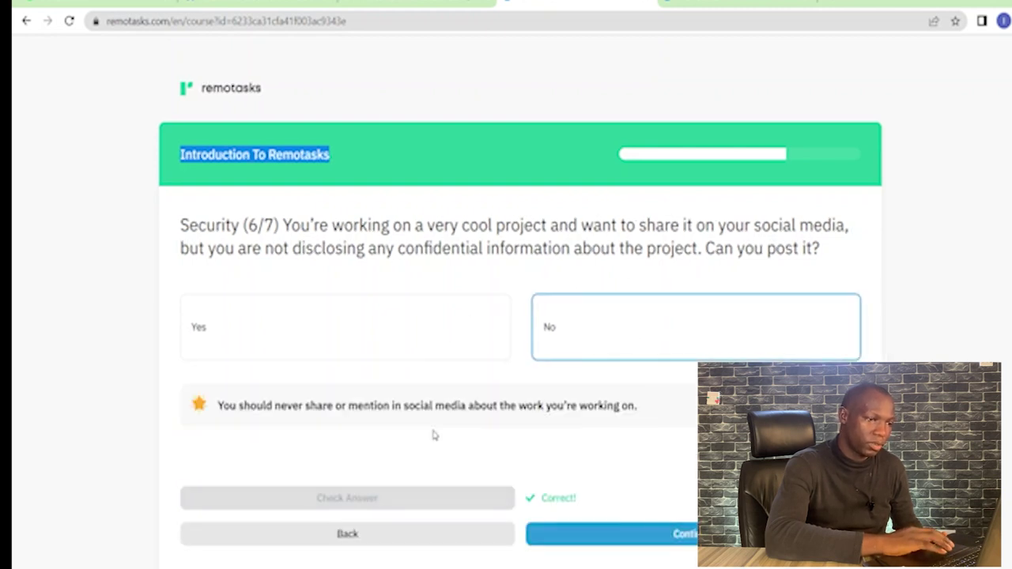
click(656, 543)
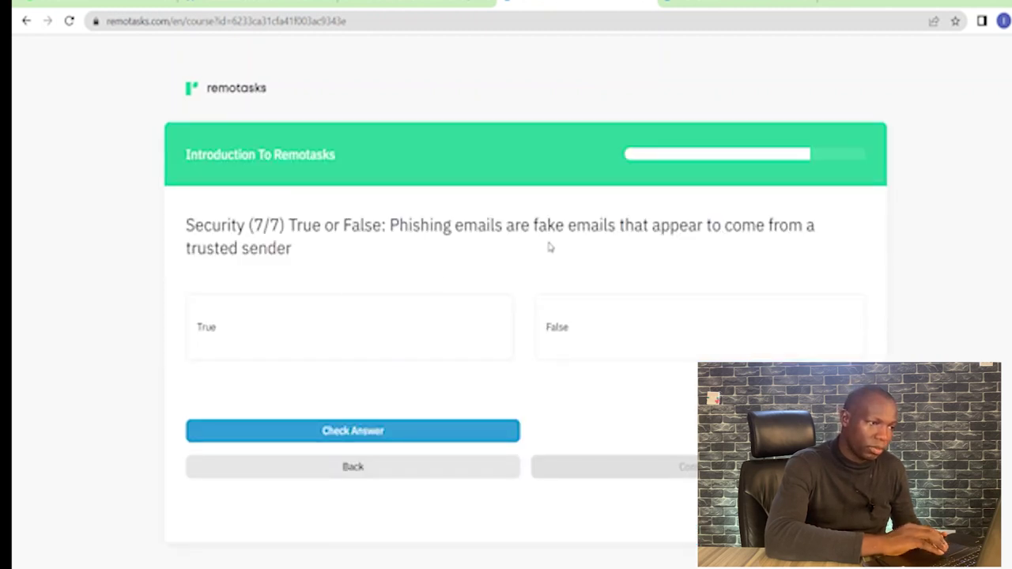
Answer True to Security (7/7) about phishing emails, check the answer and continue
click(357, 343)
click(421, 434)
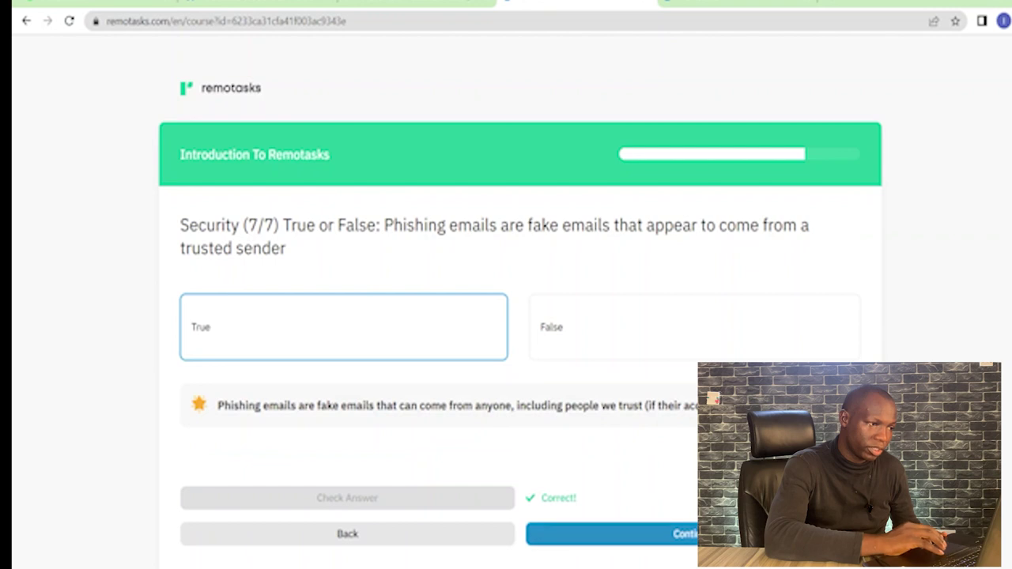
click(613, 534)
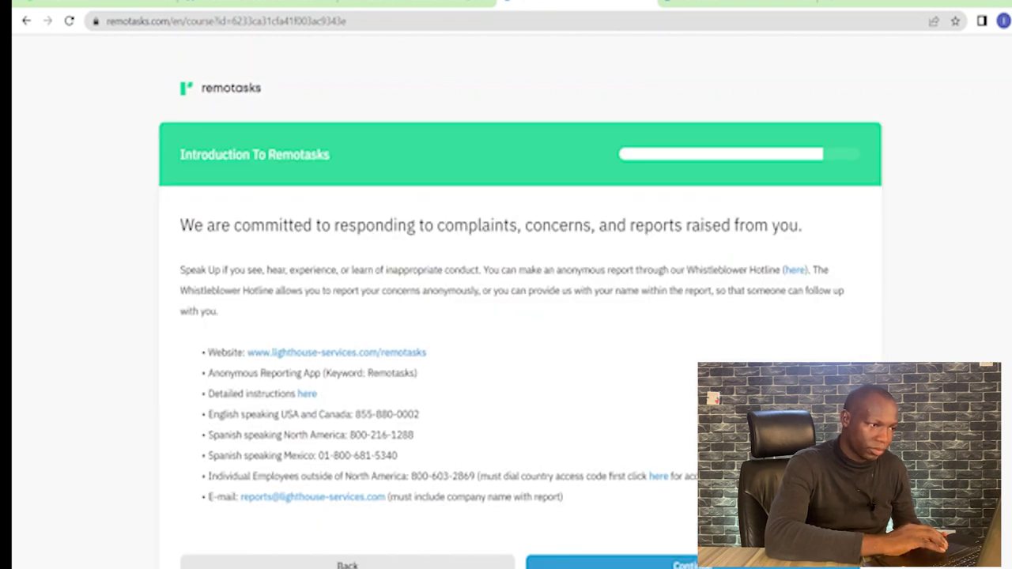
Continue past the complaints and reports page, then go through the first-project and Task Log page to finish the course
scroll(520, 317, down, 1)
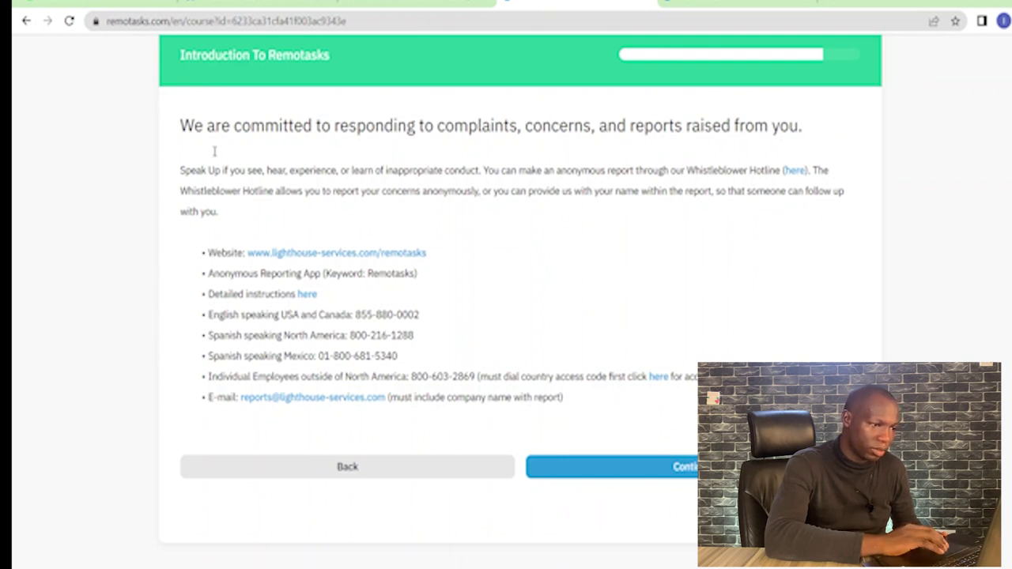
click(609, 467)
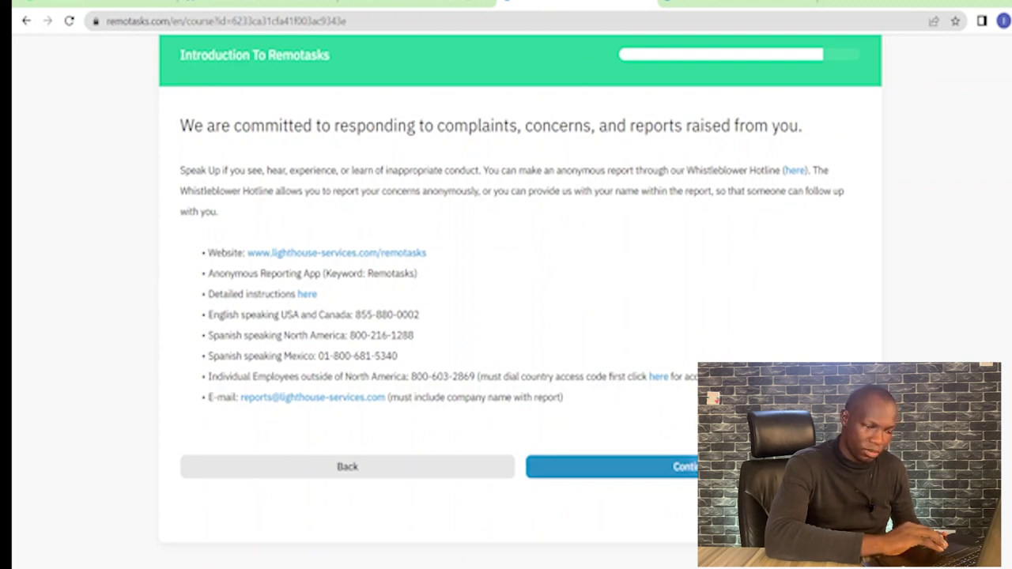
scroll(520, 316, down, 5)
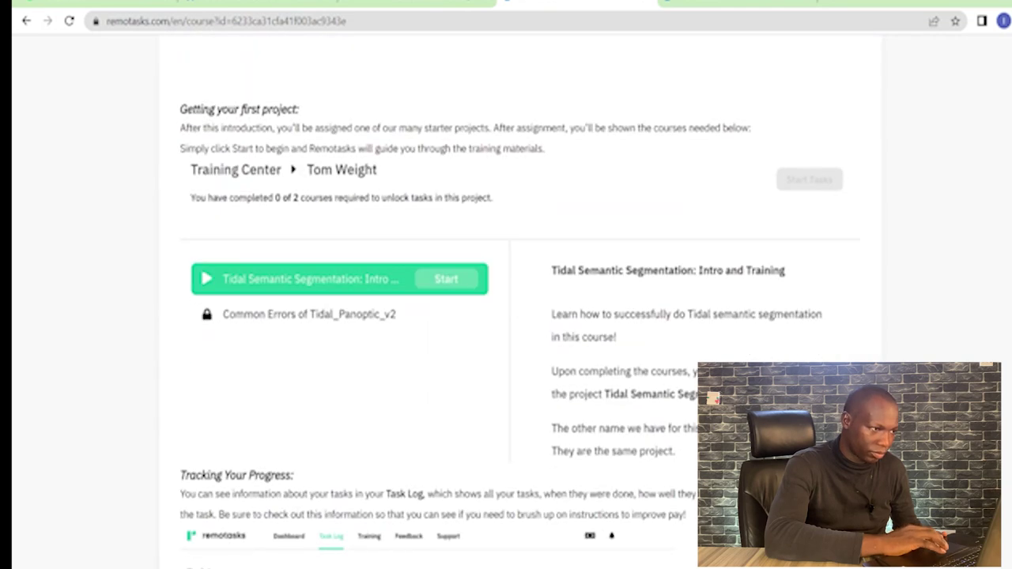
scroll(520, 316, down, 6)
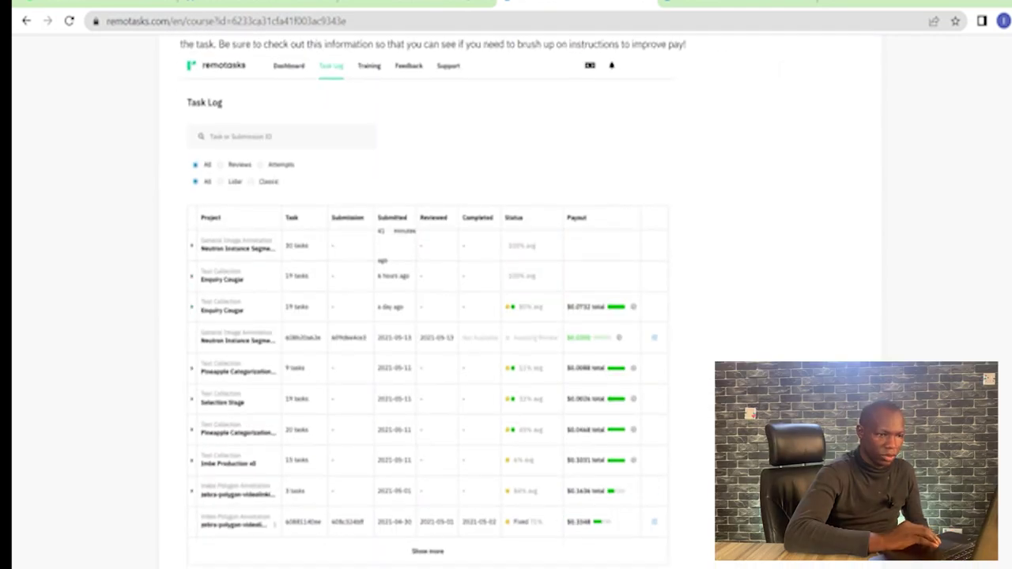
scroll(520, 317, down, 3)
scroll(521, 317, down, 1)
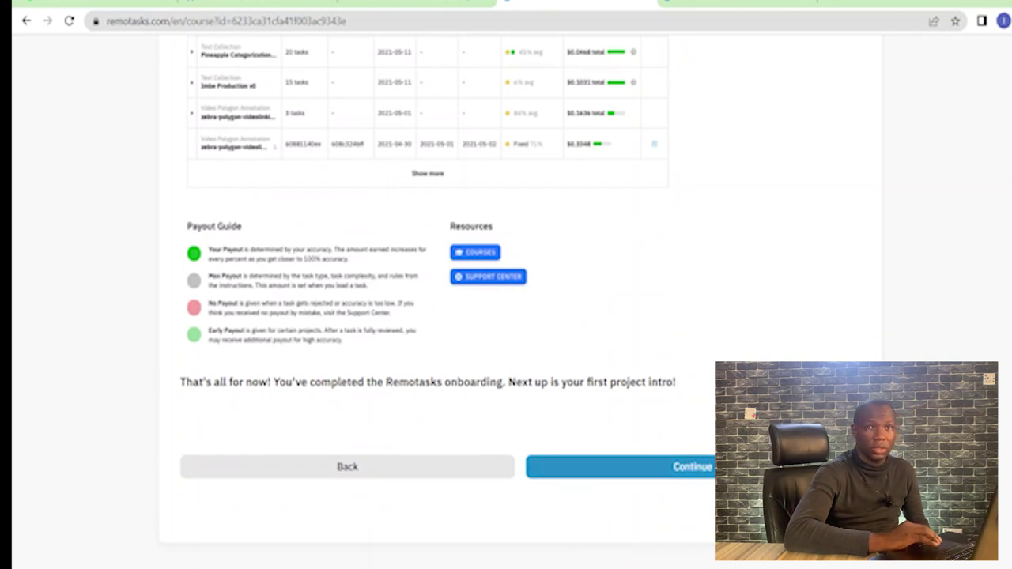
click(682, 468)
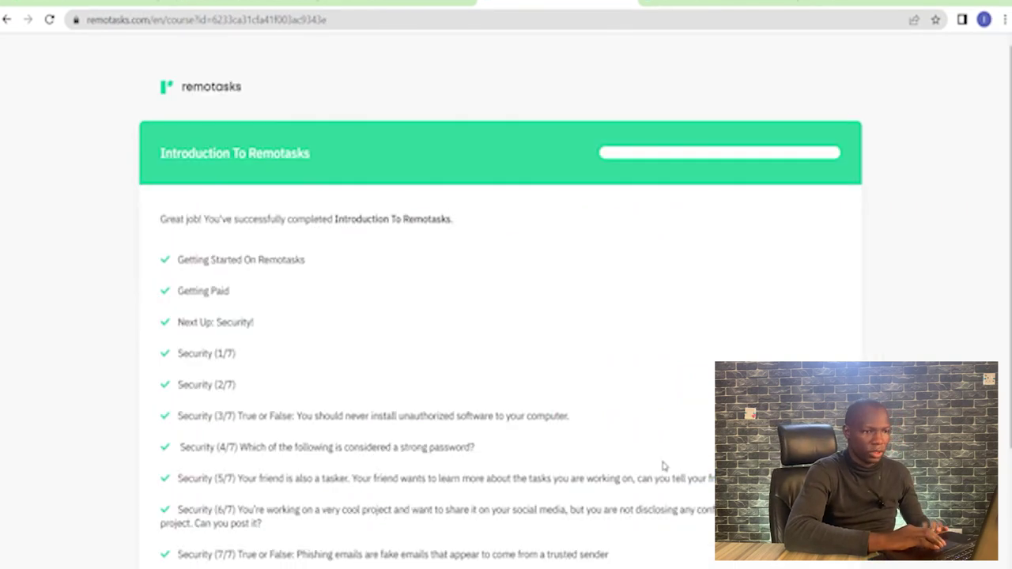
Start tasking from the completed Introduction To Remotasks summary page
scroll(335, 409, down, 2)
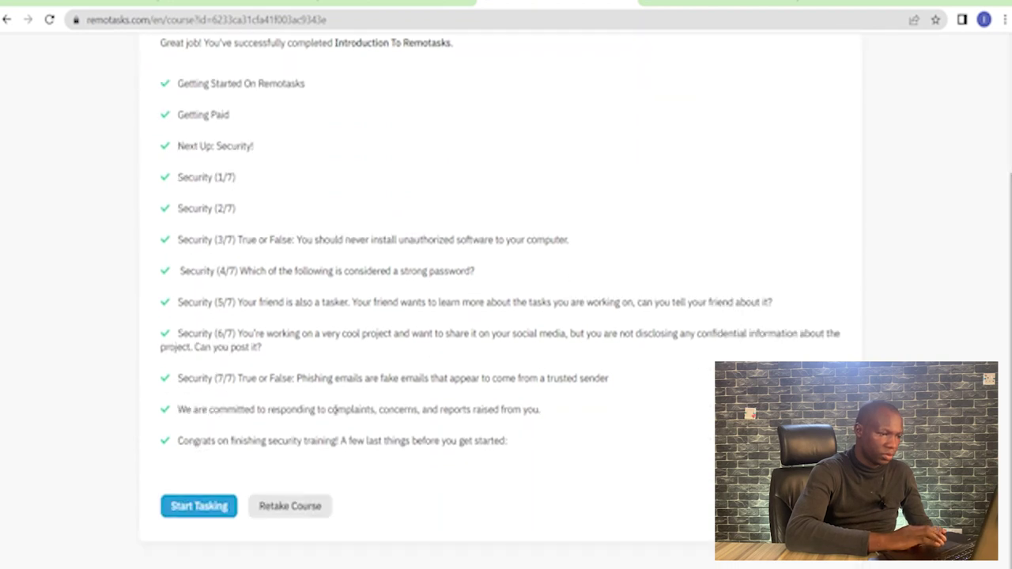
click(213, 516)
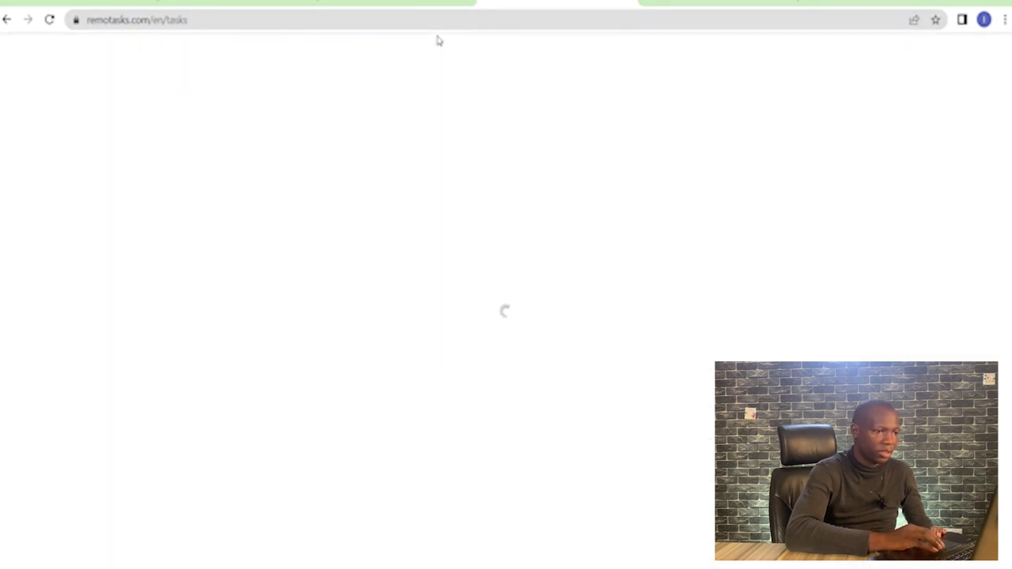
Switch to Gmail and open the "Welcome to Remotasks! Let's get you started." email in the Promotions category
key(ctrl+shift+Tab)
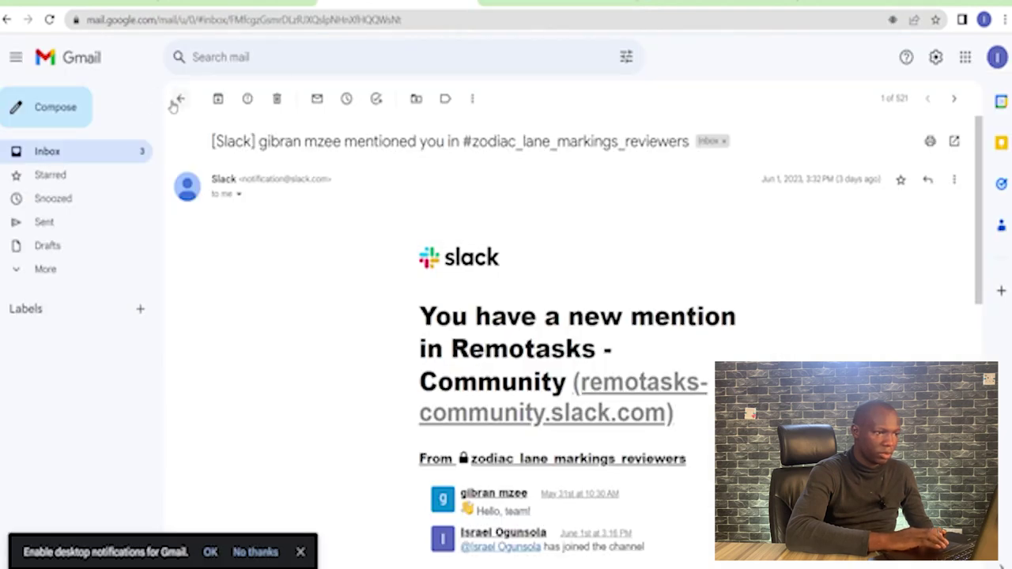
click(179, 101)
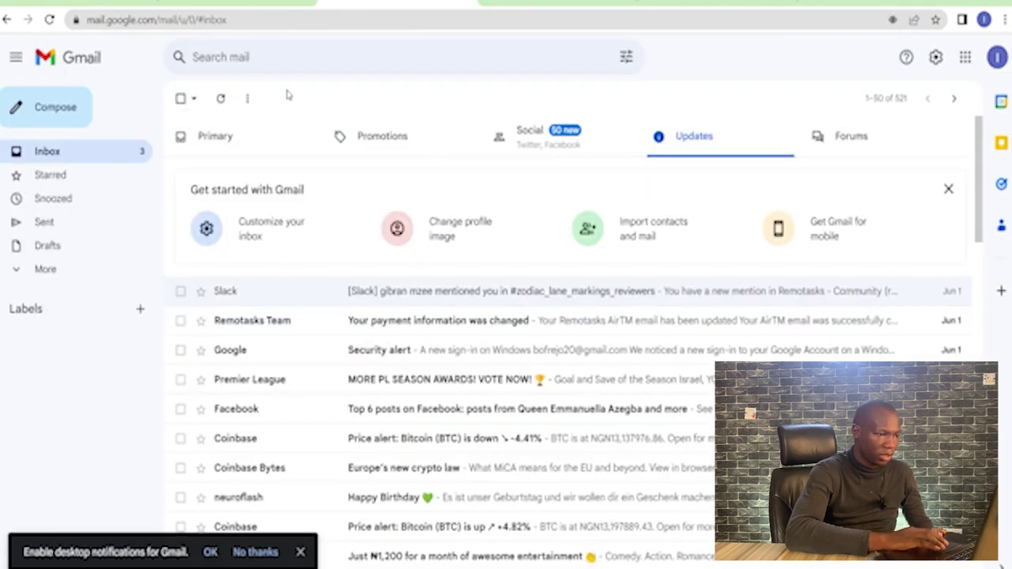
click(240, 150)
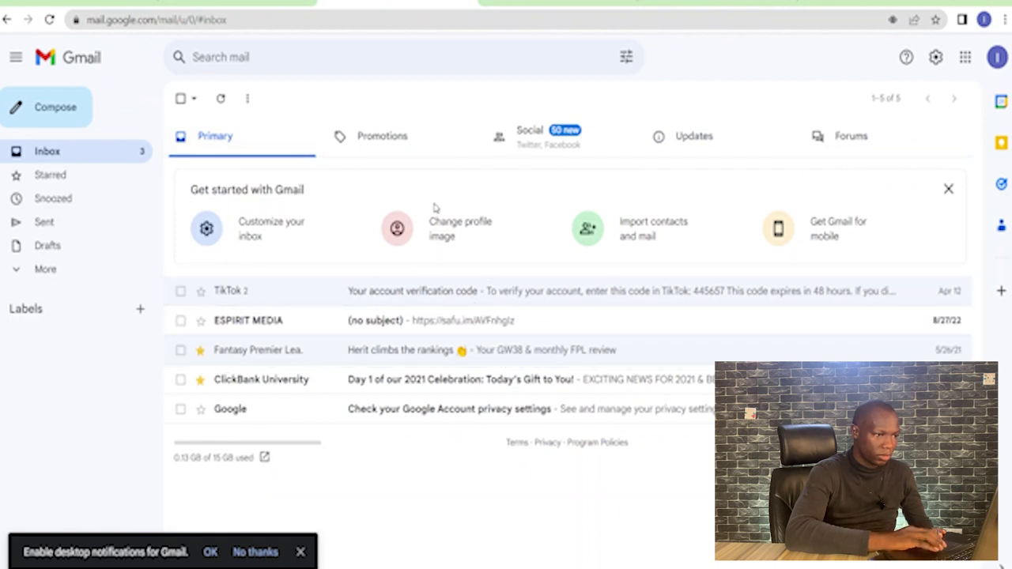
click(369, 134)
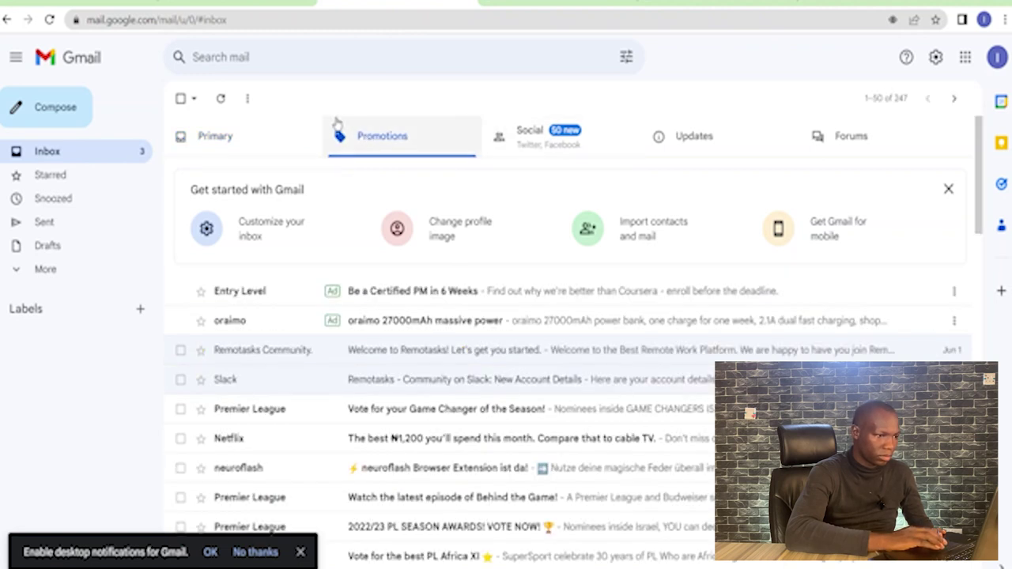
click(253, 135)
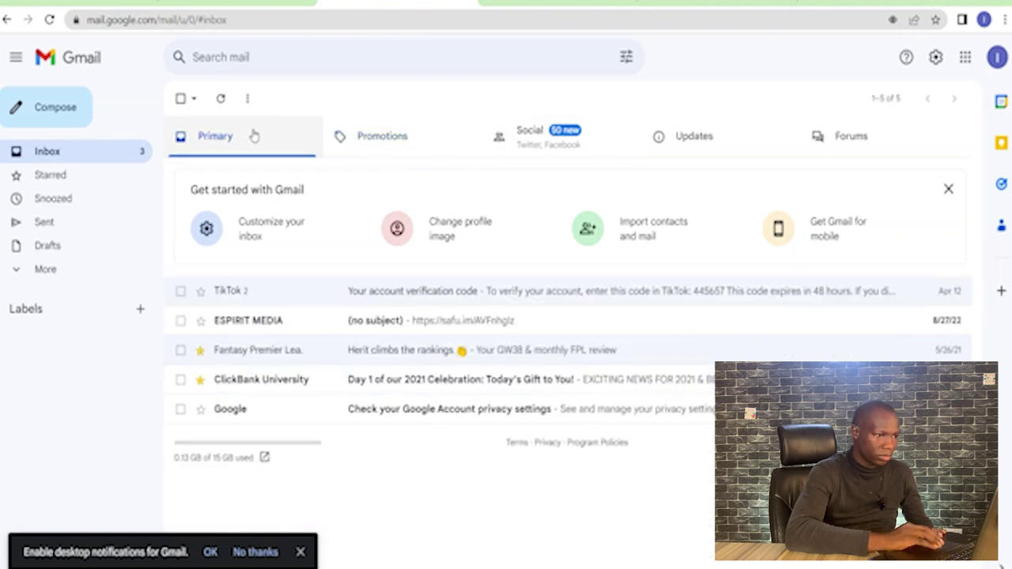
click(409, 131)
click(399, 348)
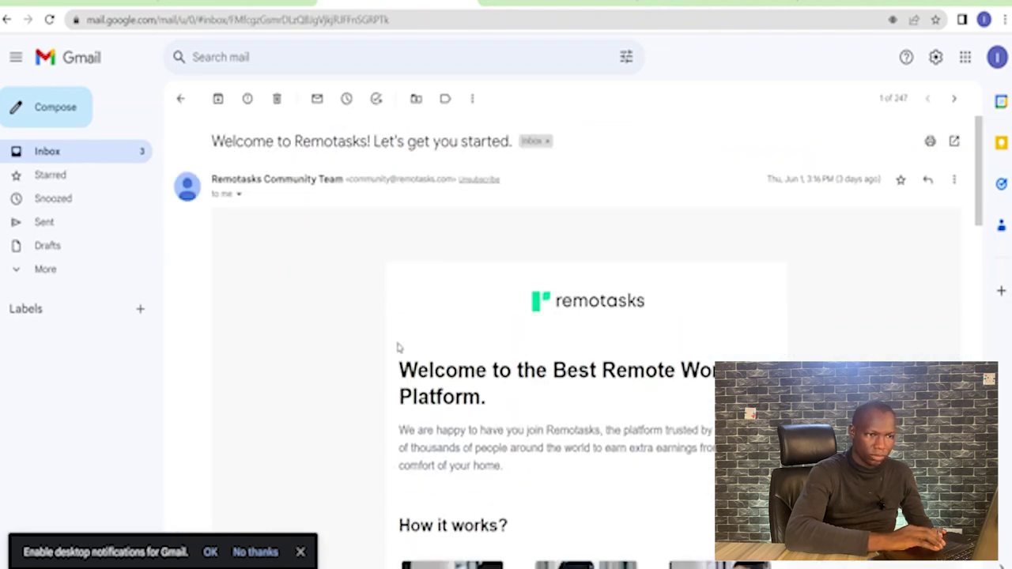
Find the introductory courses section in the welcome email and open the Security Course
scroll(989, 204, down, 12)
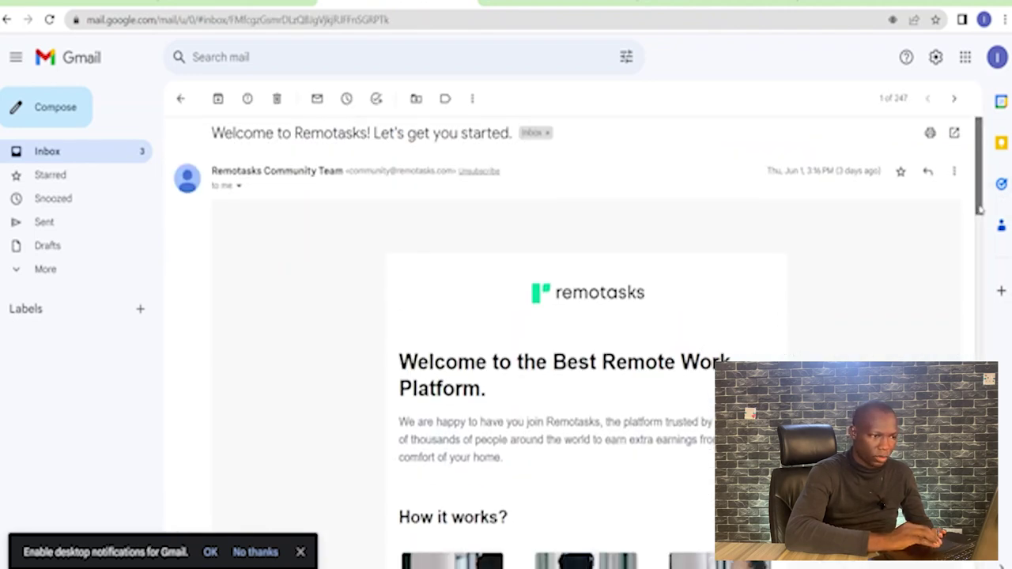
scroll(586, 340, down, 3)
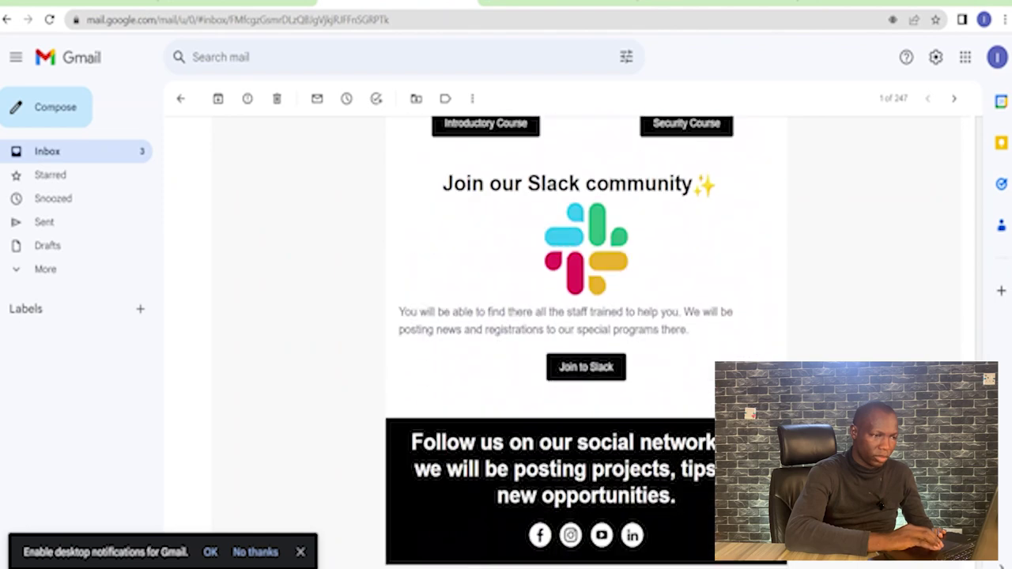
scroll(585, 340, up, 3)
scroll(586, 340, down, 1)
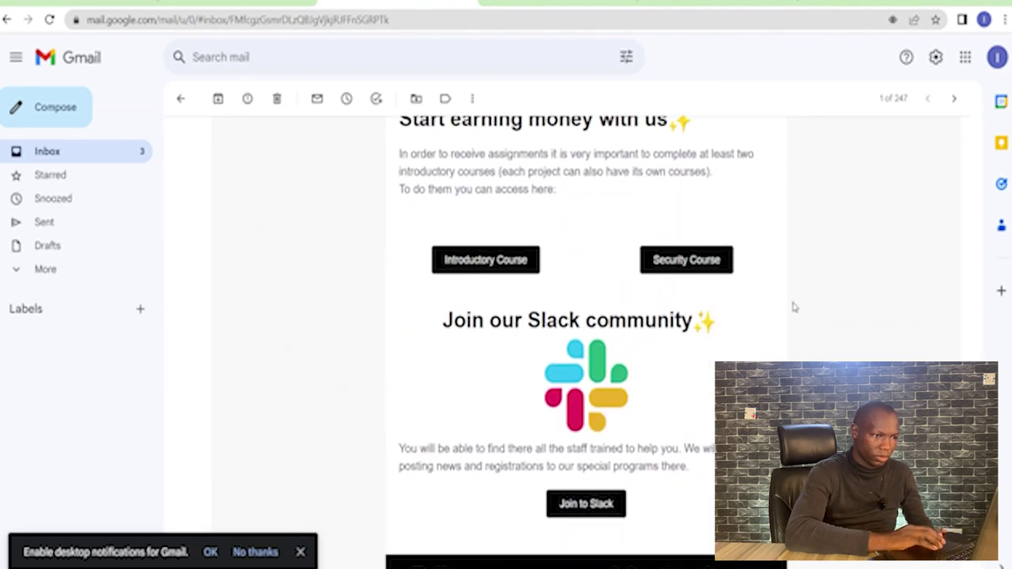
click(693, 263)
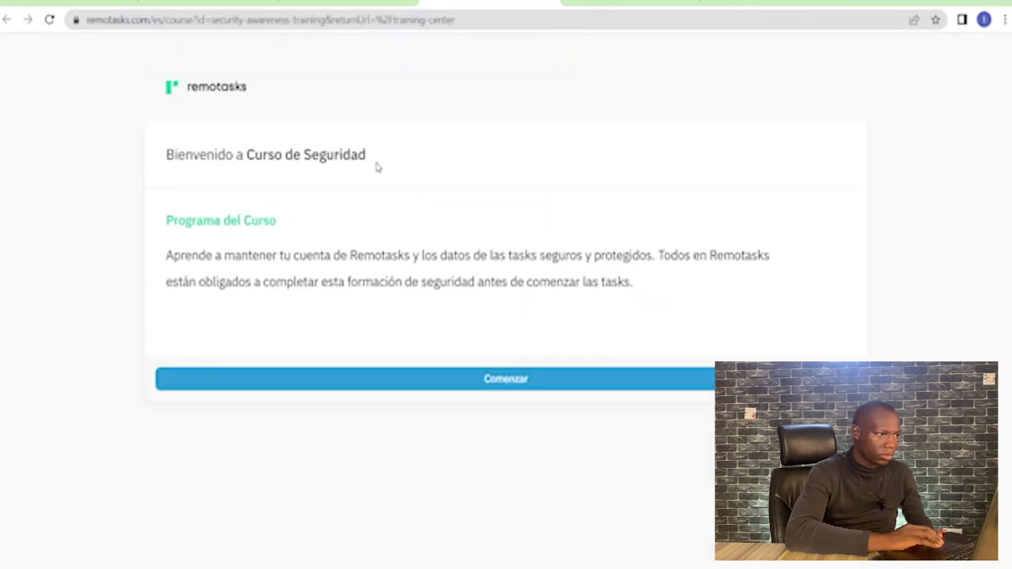
Change the language code in the security course's web address from es to en and load that address
click(156, 20)
click(157, 21)
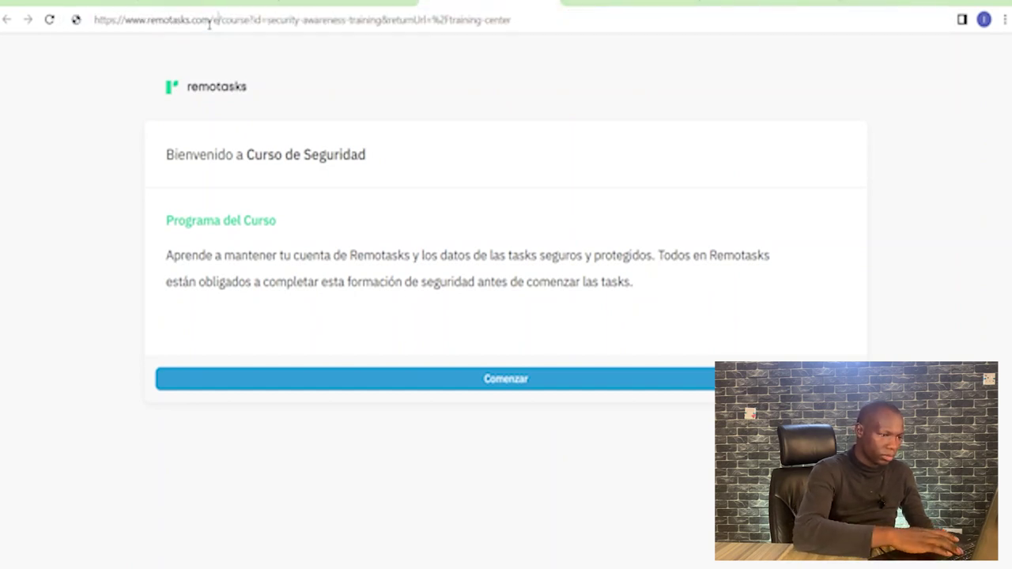
key(Delete)
key(Delete)
text(en)
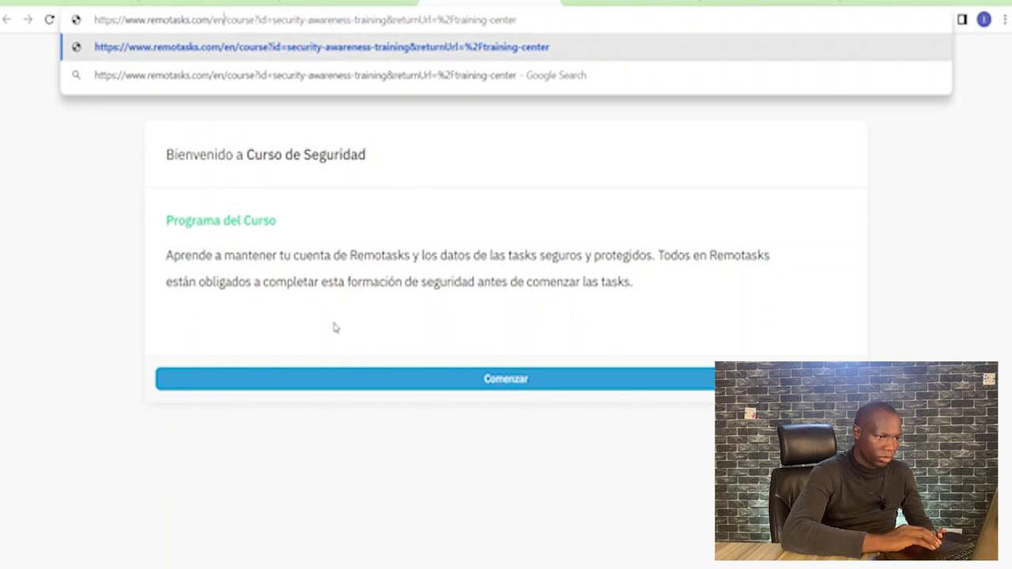
key(Return)
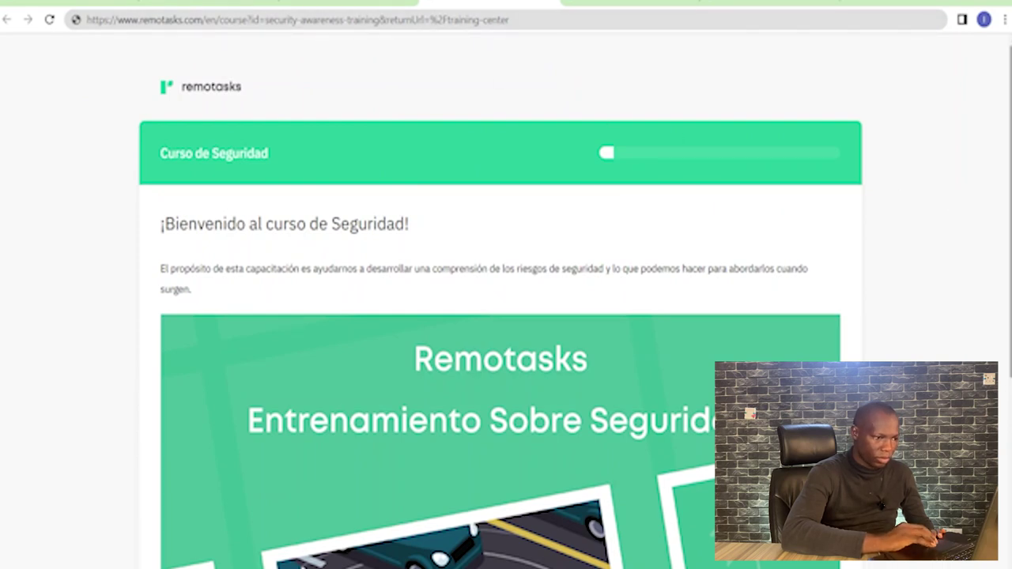
Continue past the Spanish welcome page to the course agenda and reload the English course address
scroll(506, 317, down, 5)
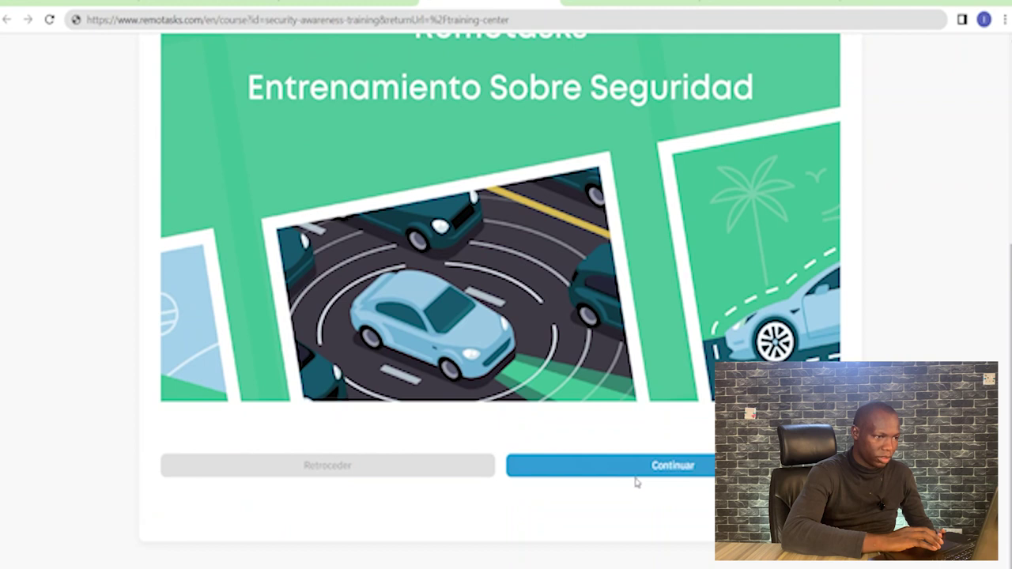
click(651, 470)
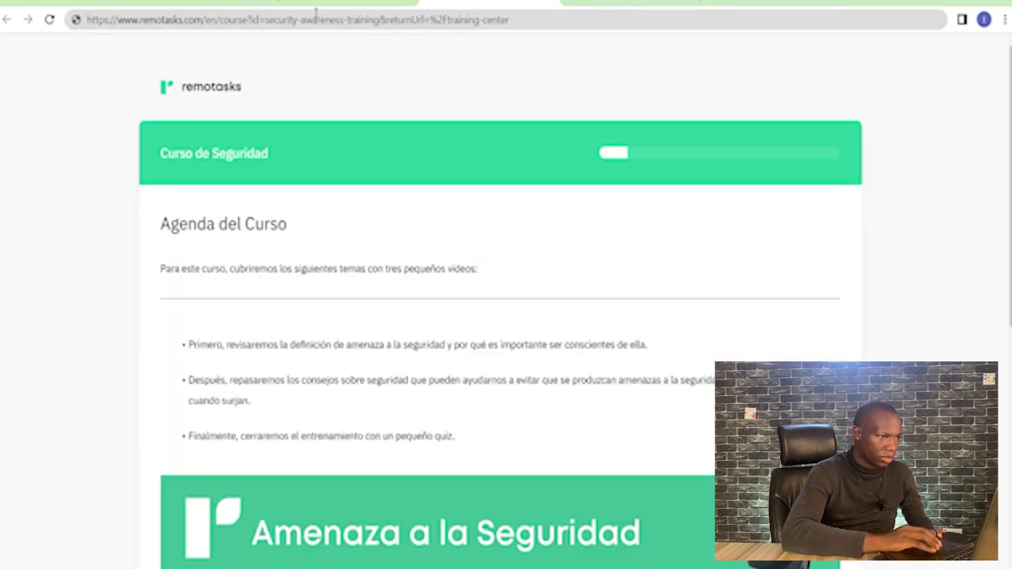
click(521, 17)
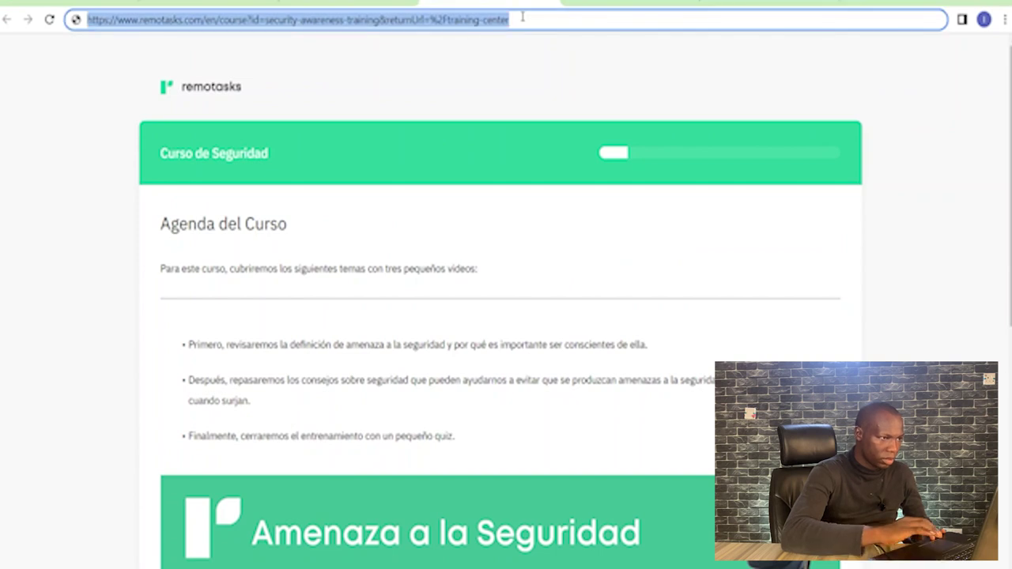
key(Return)
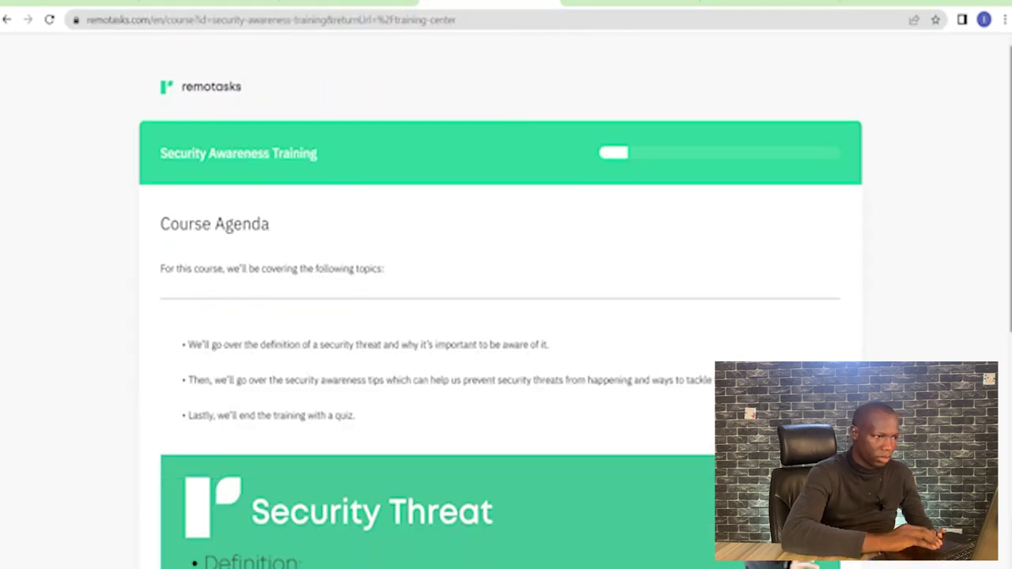
Continue past the Course Agenda page with the Security Threat slide and the Tips to prevent Phishing page
scroll(506, 317, down, 5)
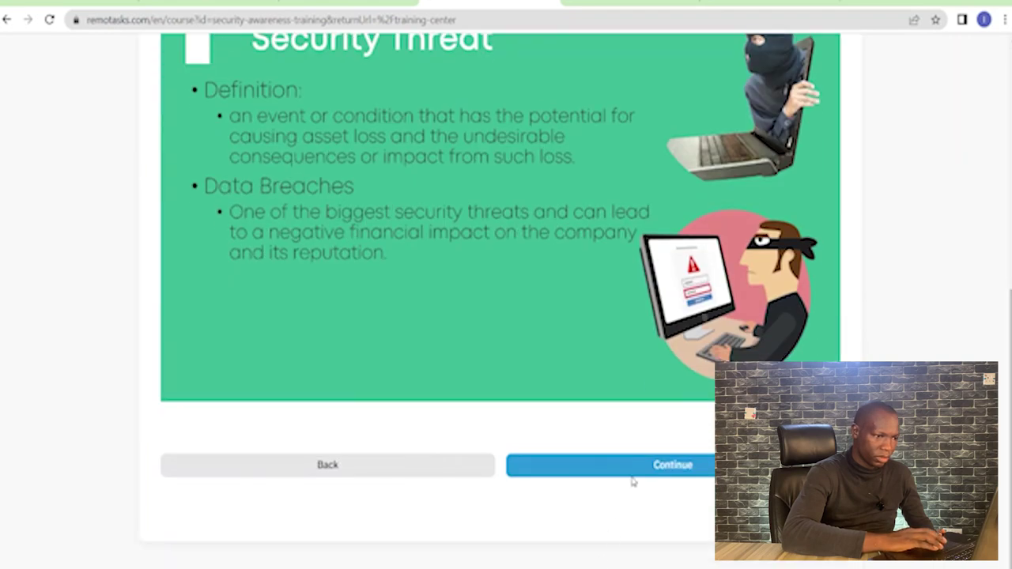
click(647, 467)
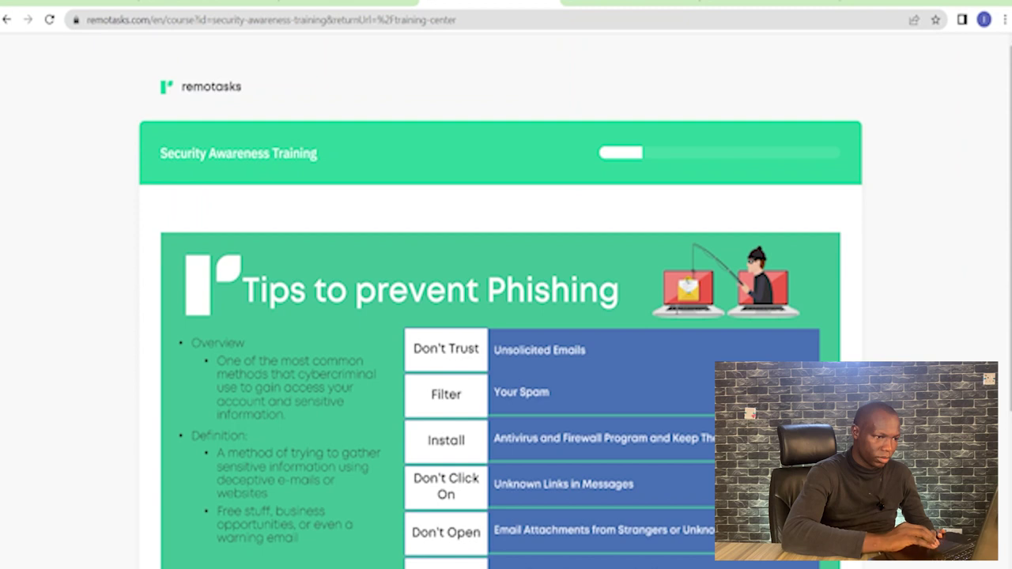
scroll(677, 309, down, 3)
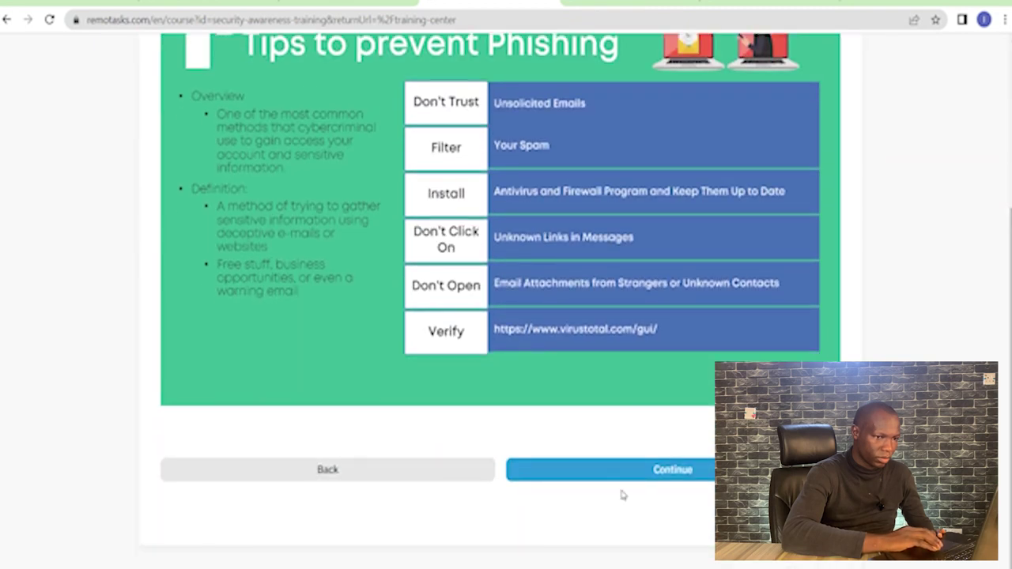
click(644, 475)
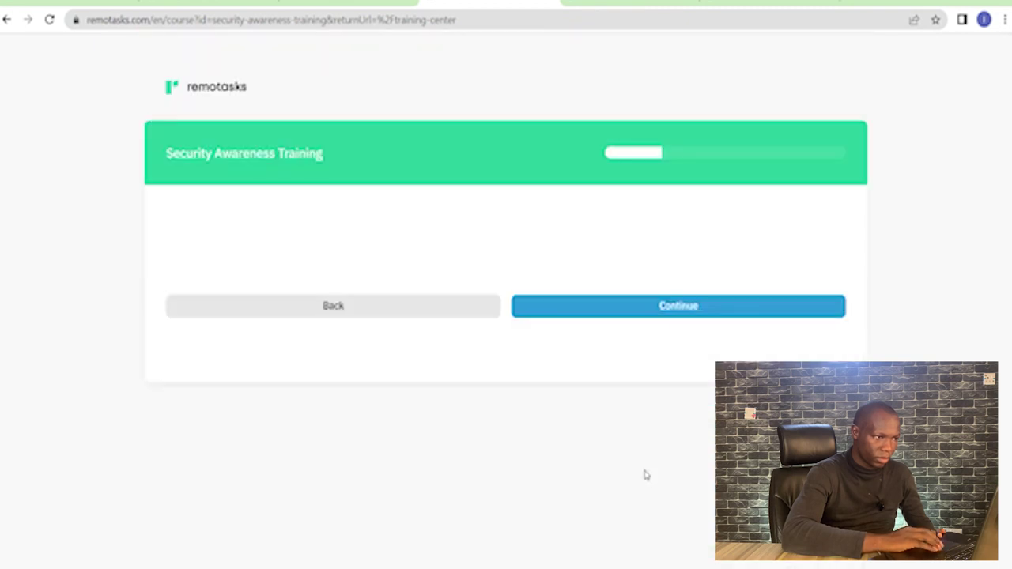
Continue past the Malware and Password Security pages of the Security Awareness Training
scroll(741, 229, down, 3)
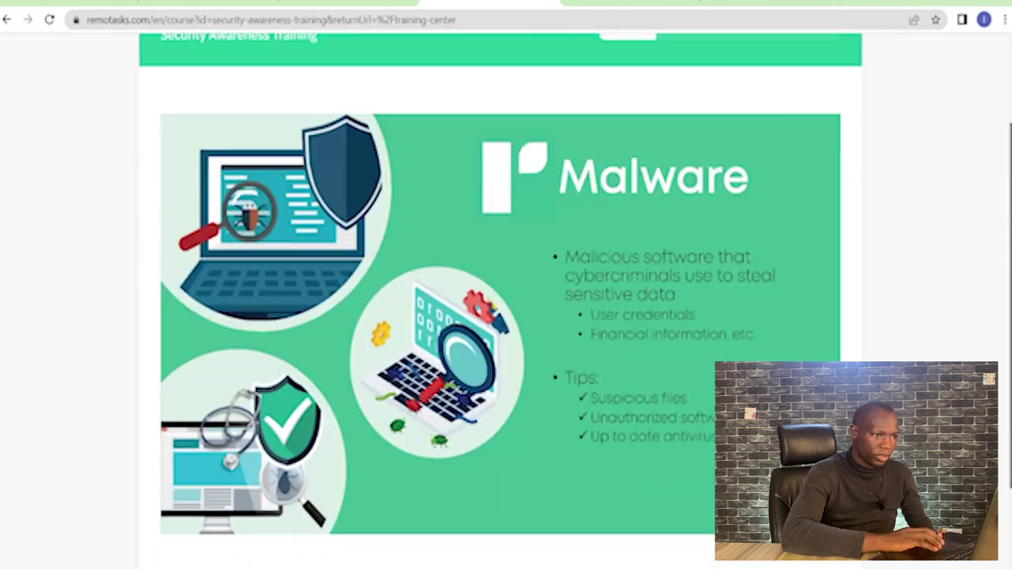
click(623, 464)
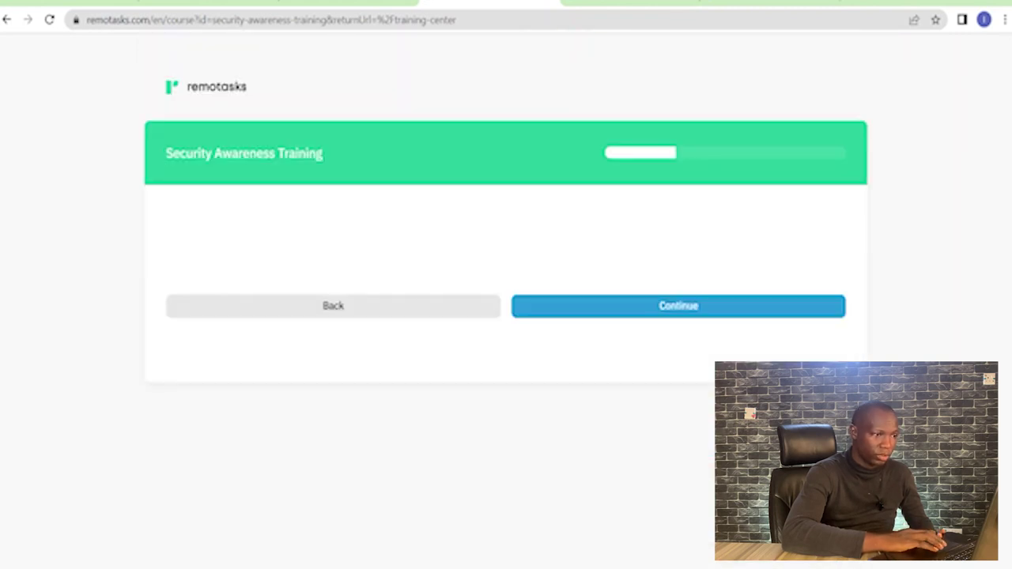
scroll(960, 169, down, 1)
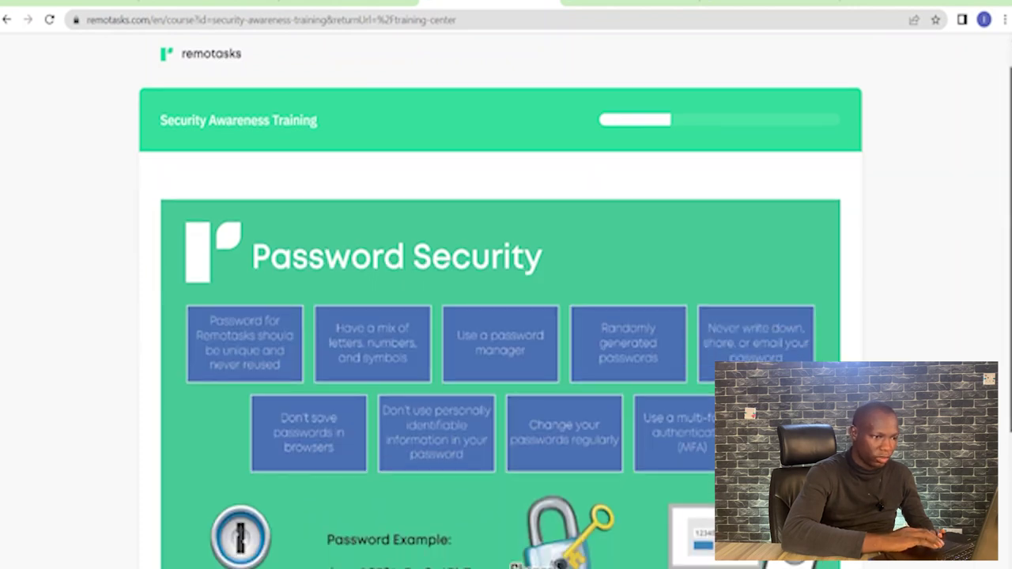
scroll(627, 343, down, 3)
click(671, 473)
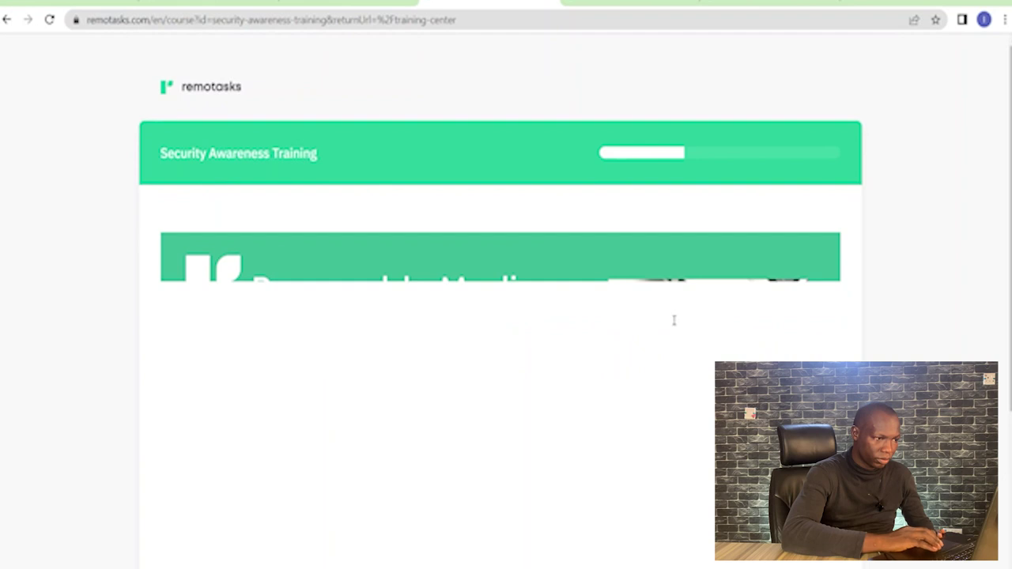
Continue past the Removable Media and Social Networking Dangers pages of the training
scroll(673, 318, down, 3)
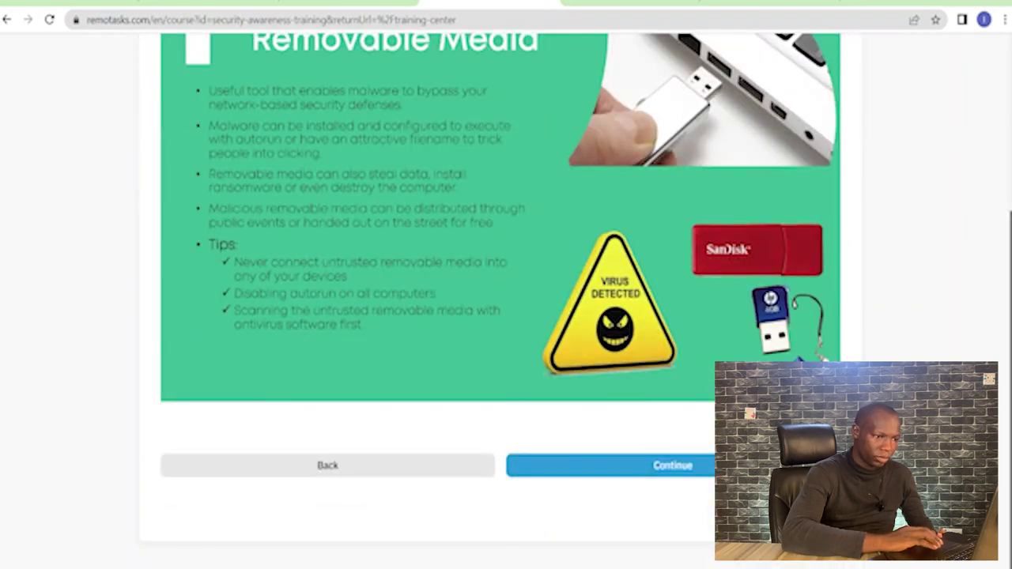
click(610, 473)
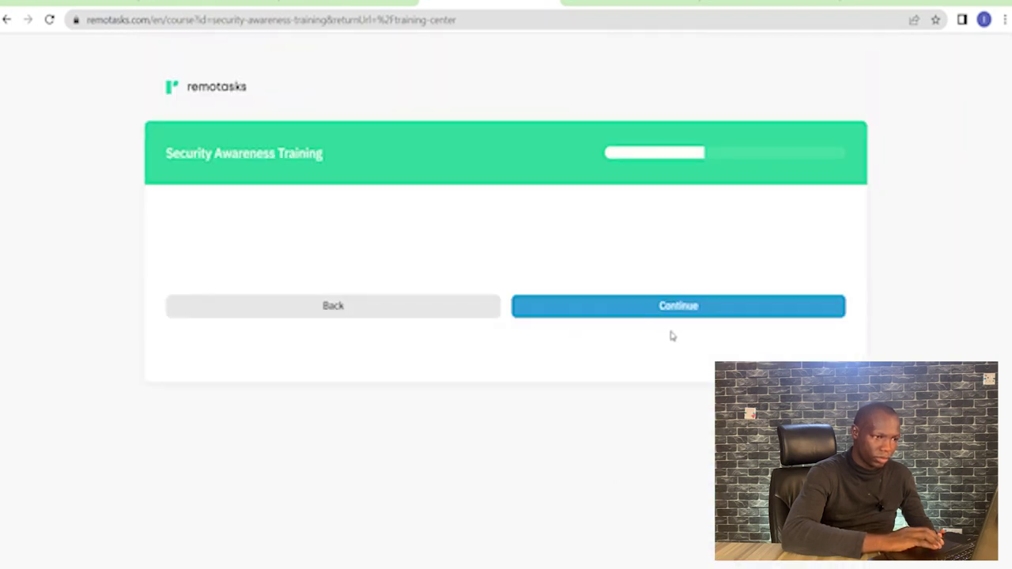
scroll(676, 425, down, 3)
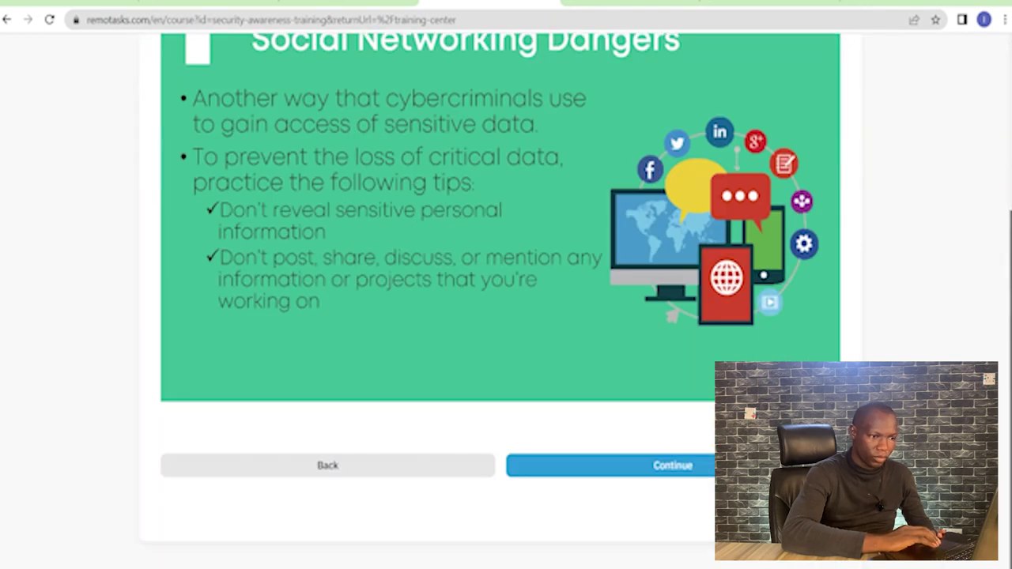
click(682, 468)
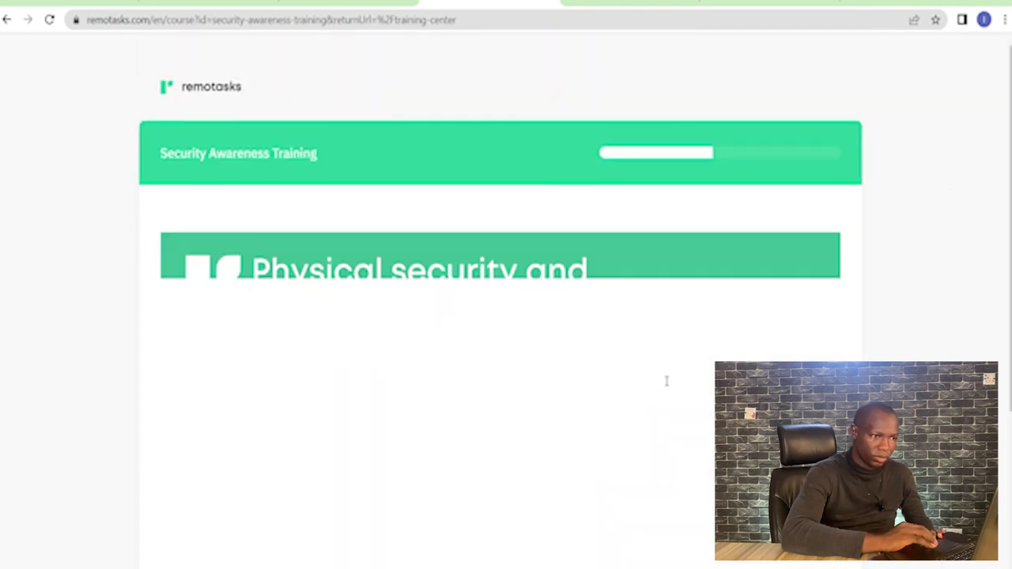
Continue past the physical security and the Data Management and Privacy pages, then go through the Other Useful Tips page
scroll(607, 344, down, 3)
click(618, 477)
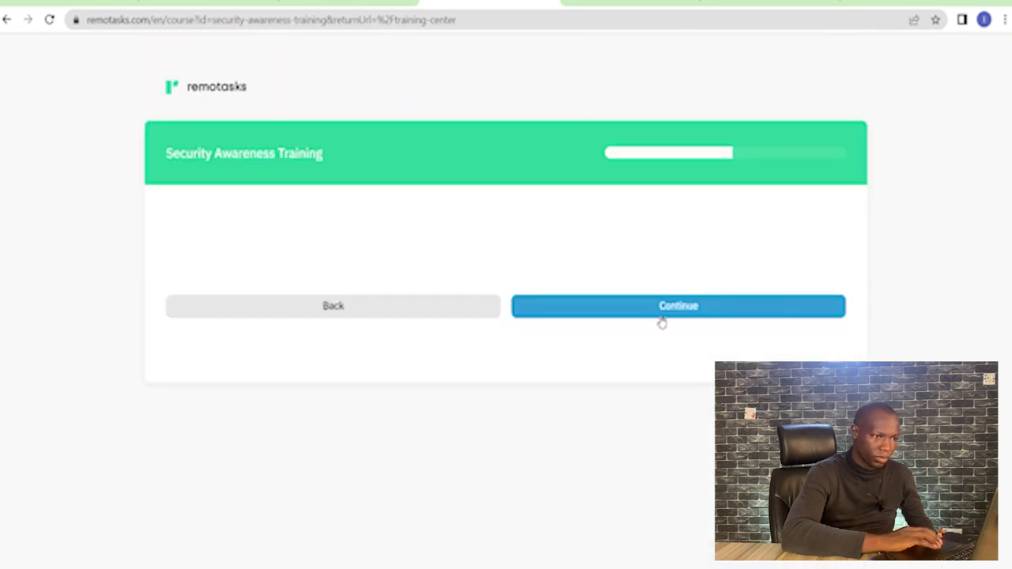
scroll(990, 161, down, 3)
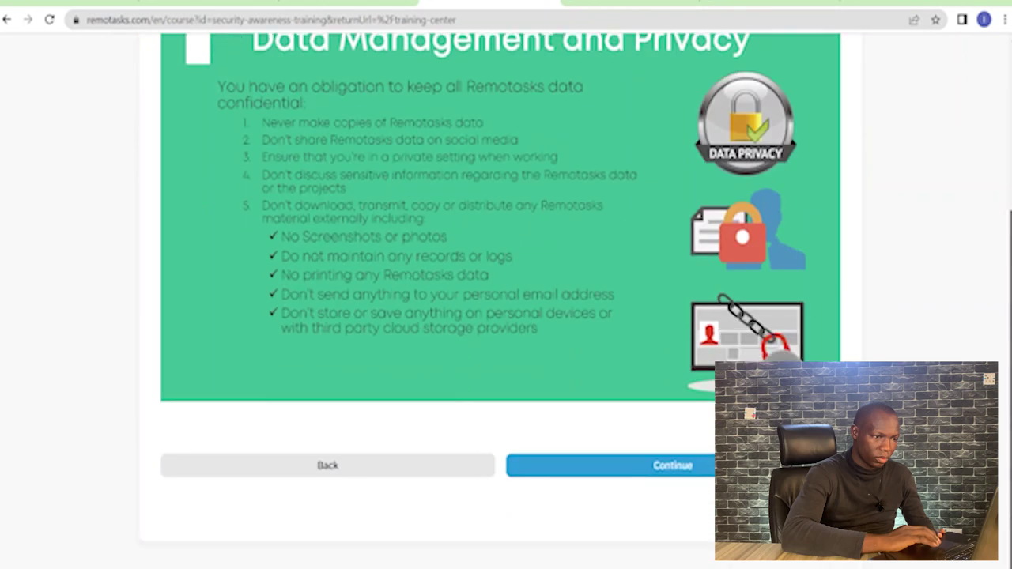
click(610, 468)
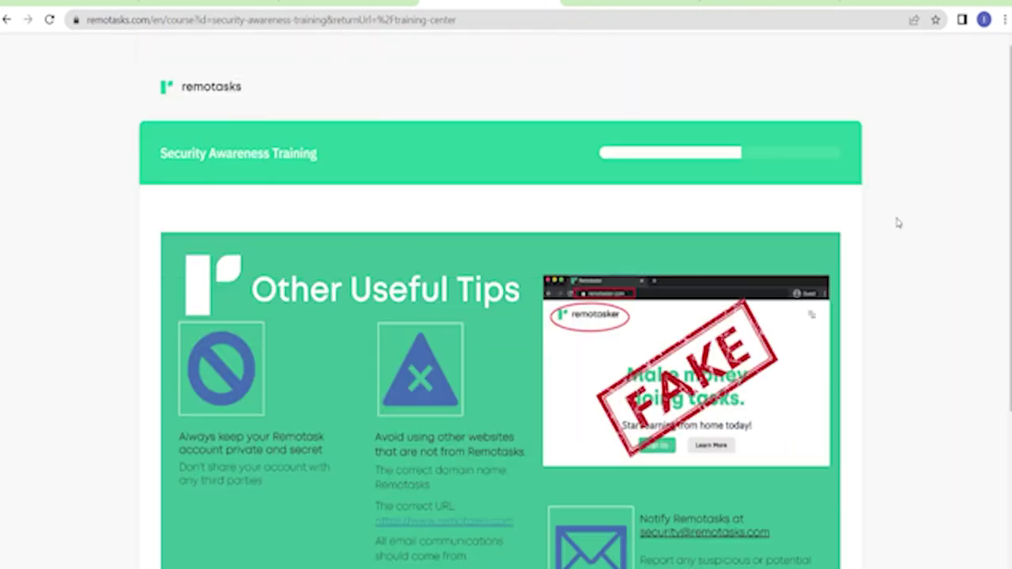
scroll(897, 221, down, 3)
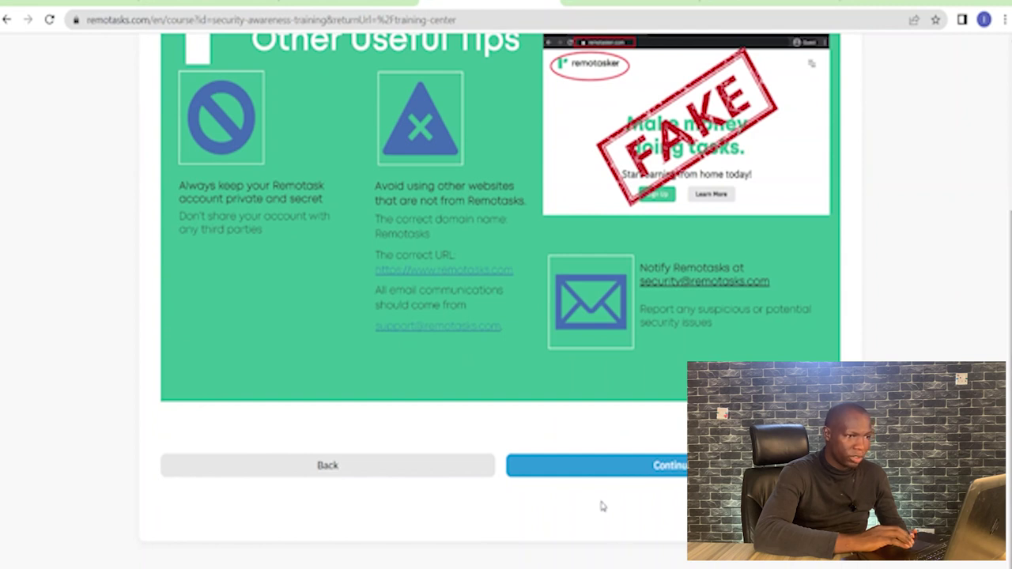
Continue to the quiz, answer True to never installing unauthorized software, check the answer and continue
click(630, 473)
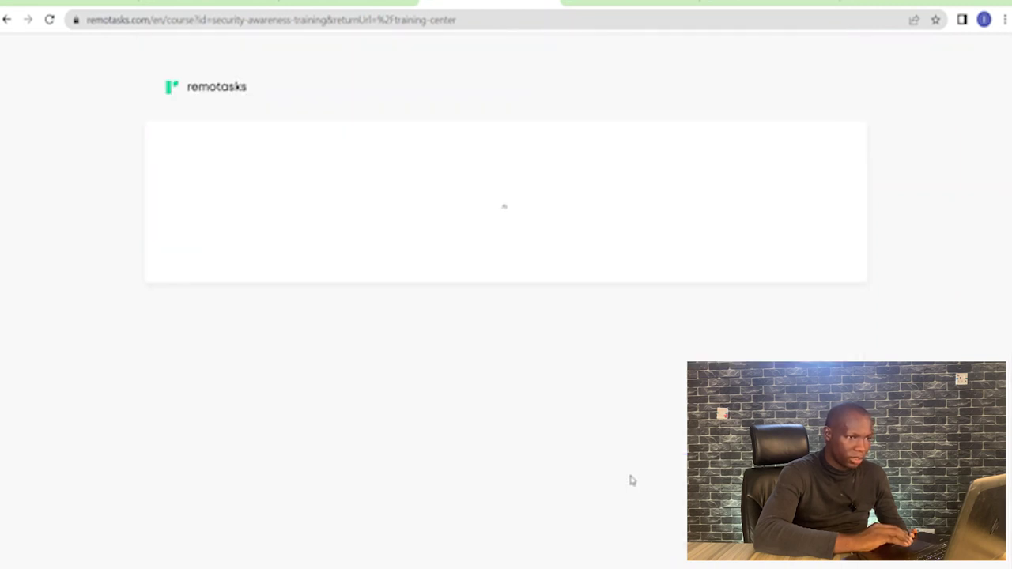
scroll(501, 316, down, 1)
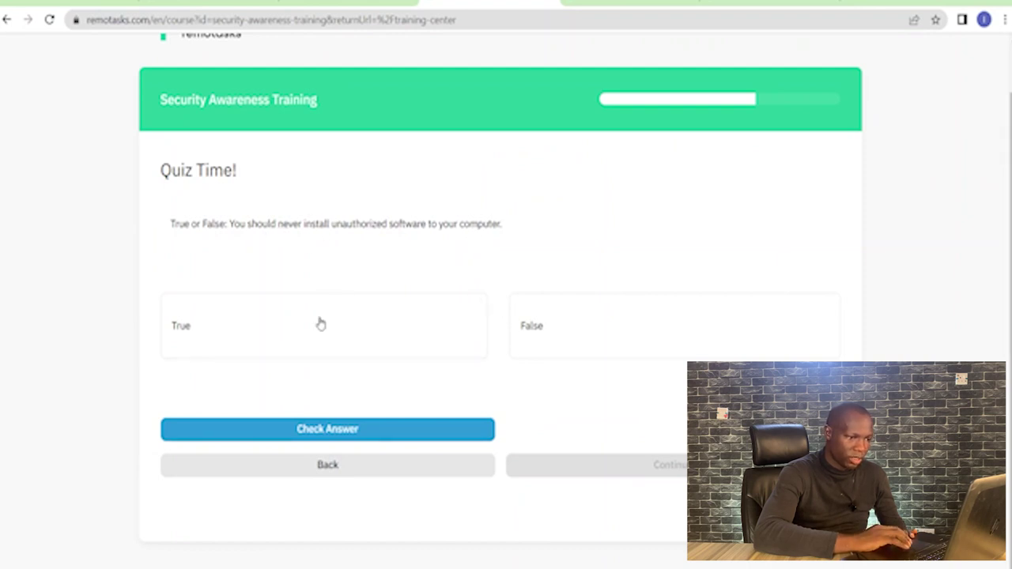
click(320, 344)
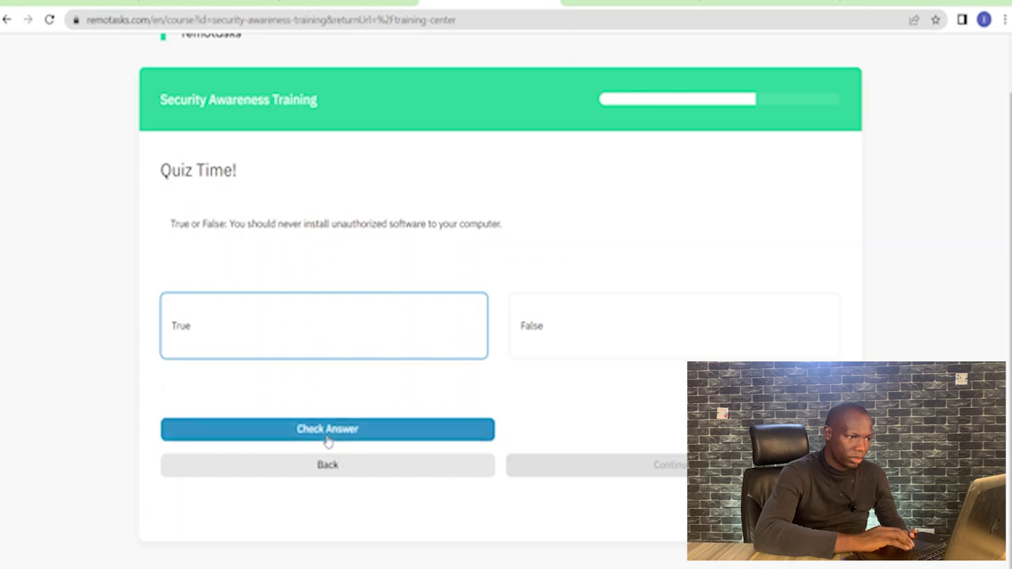
click(328, 429)
click(634, 547)
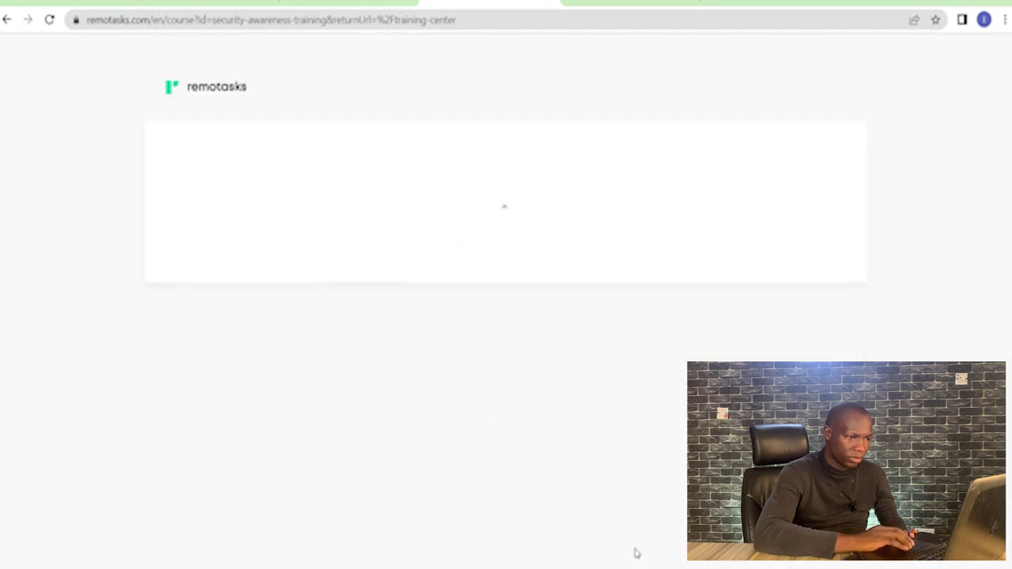
Answer the strong password question with the random mix of letters, numbers and symbols, check it and continue
click(447, 290)
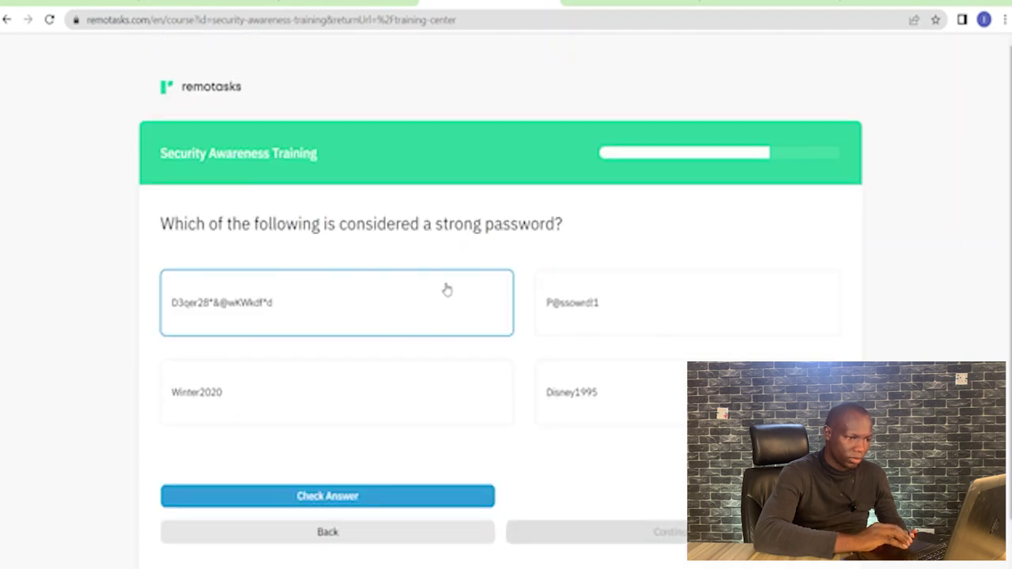
click(419, 495)
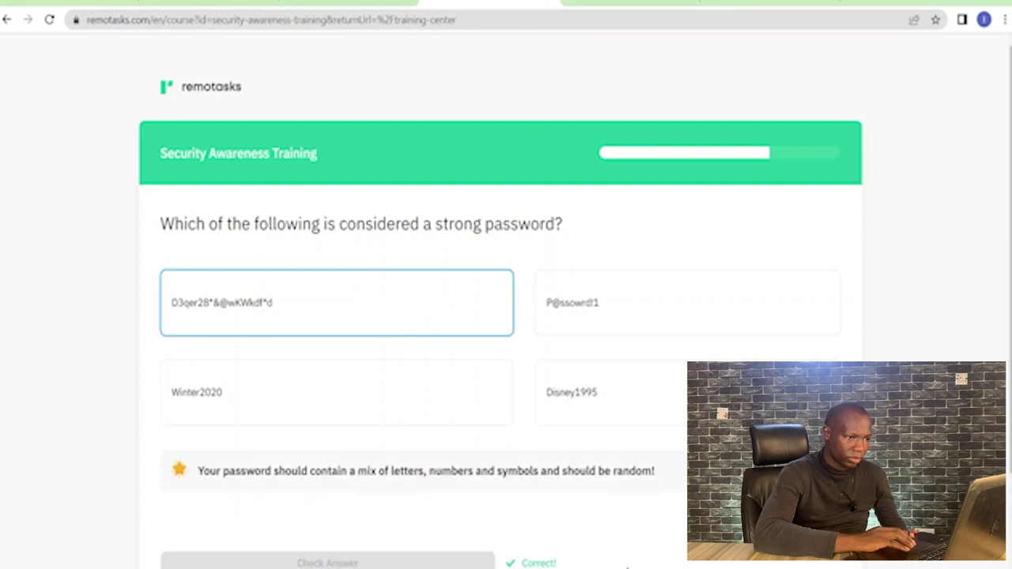
scroll(506, 475, down, 2)
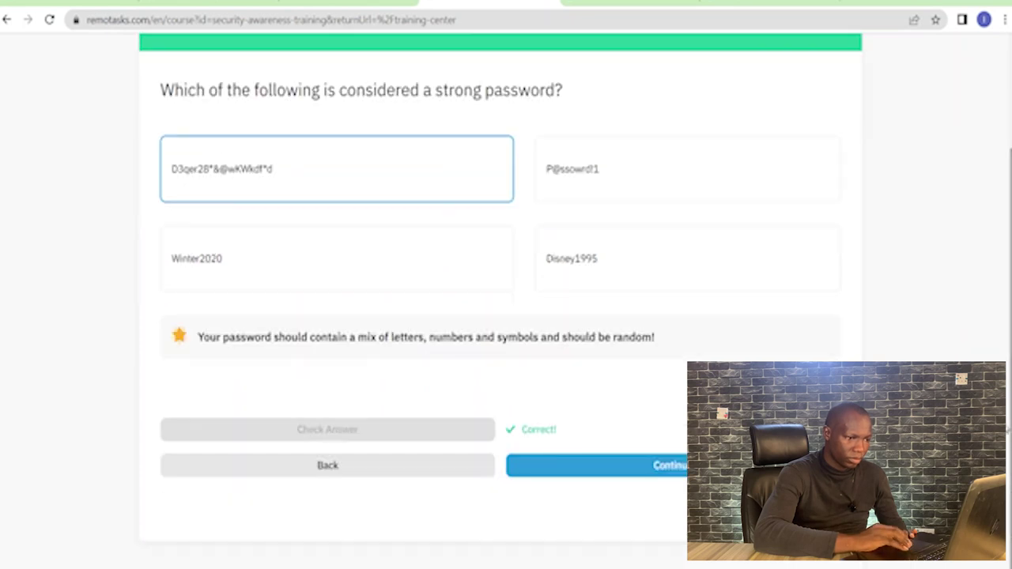
click(619, 472)
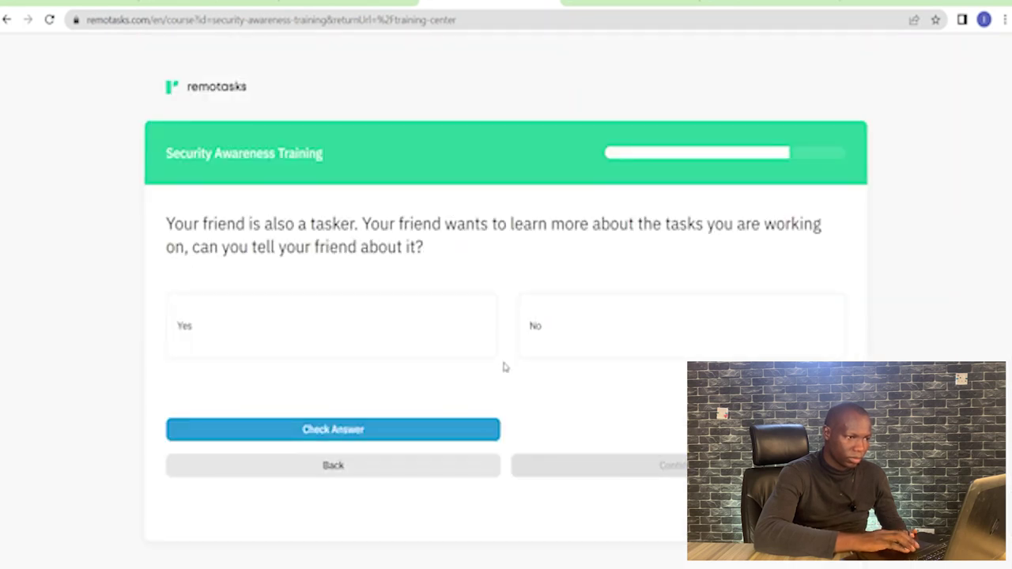
Answer No to telling a tasker friend about the tasks being worked on, check the answer and continue
click(594, 340)
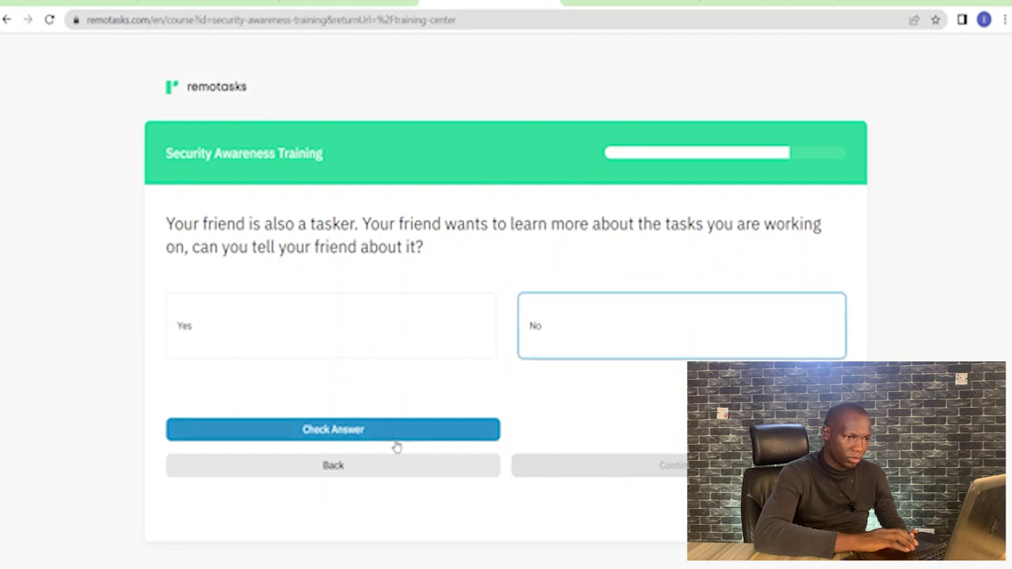
click(397, 440)
click(666, 542)
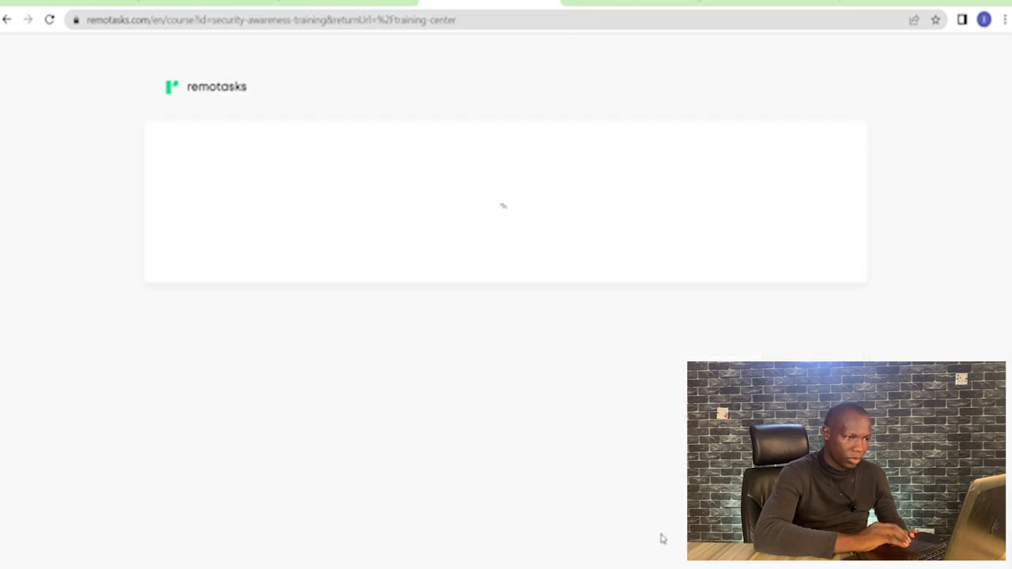
Answer No to posting the project on social media, then finish the Security Awareness Training and continue past its completion summary
click(580, 330)
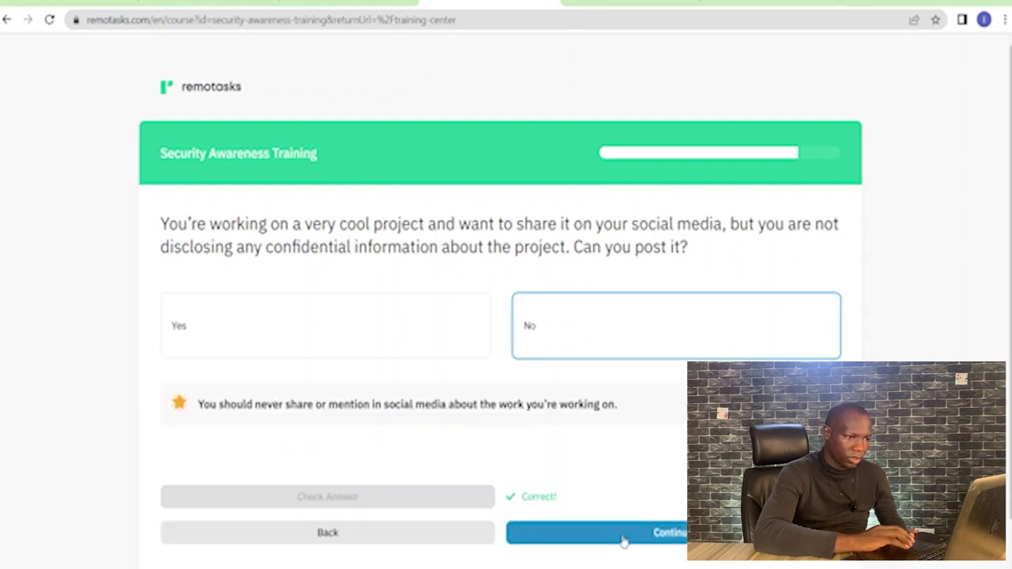
click(625, 543)
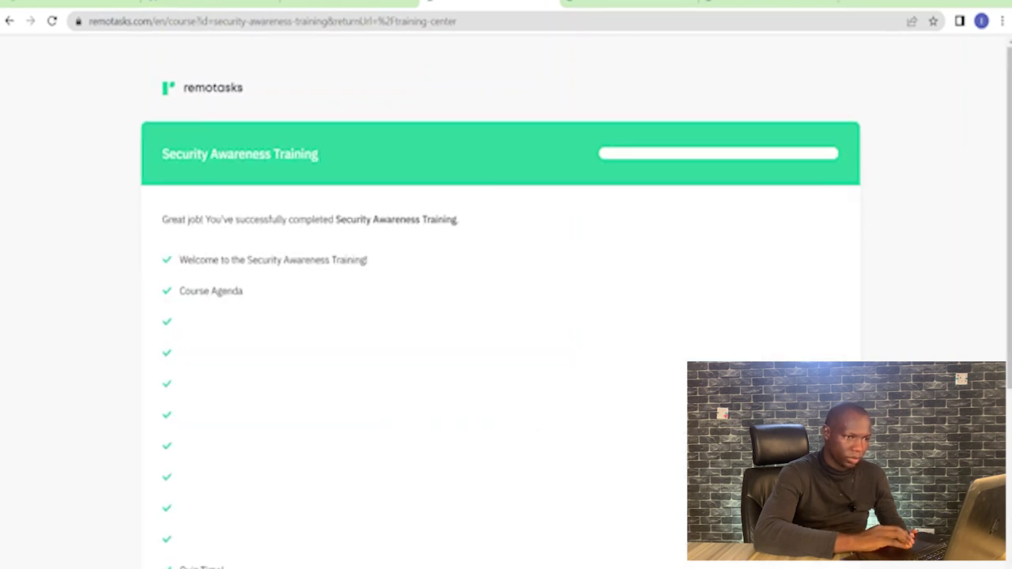
scroll(216, 475, down, 10)
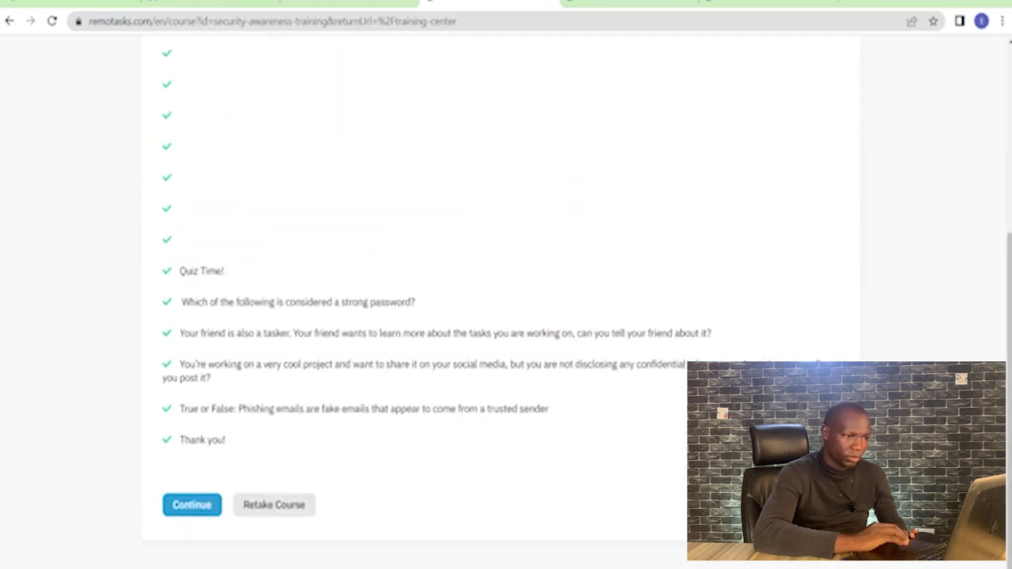
click(202, 506)
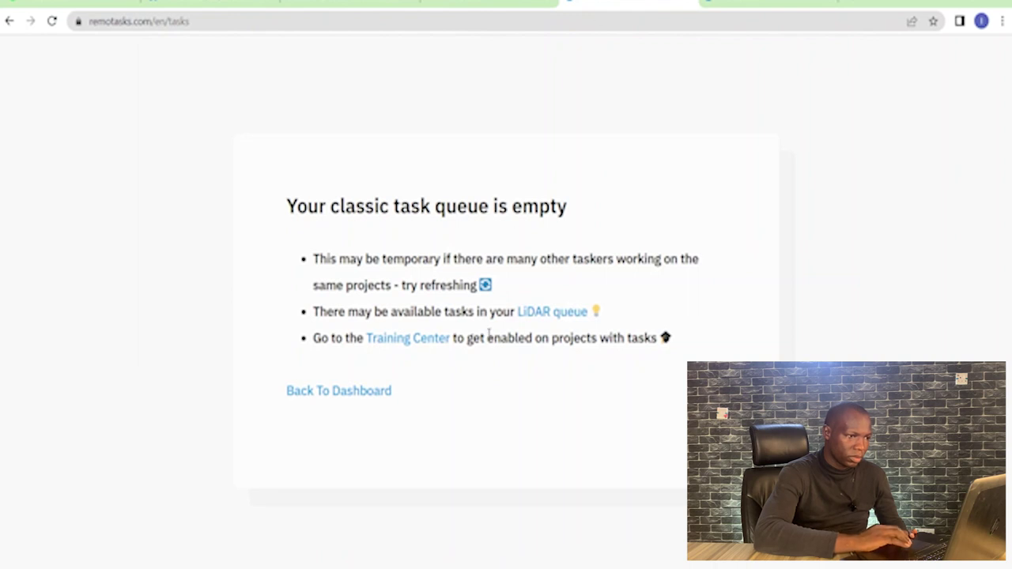
In the Training Center, browse the Transcription and Image Annotation projects and open the Stone Race reviewer project under Transcription
click(409, 339)
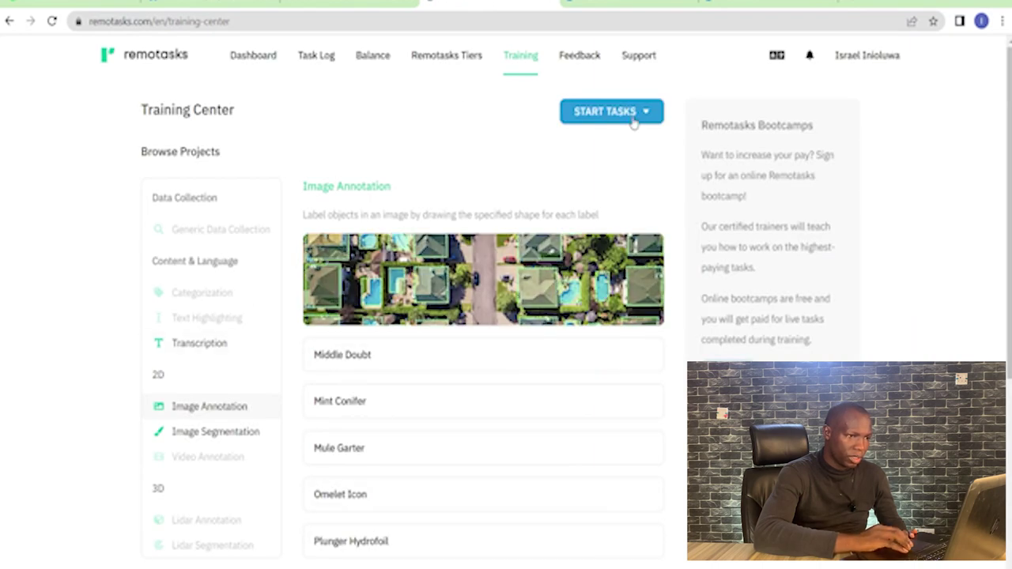
click(226, 347)
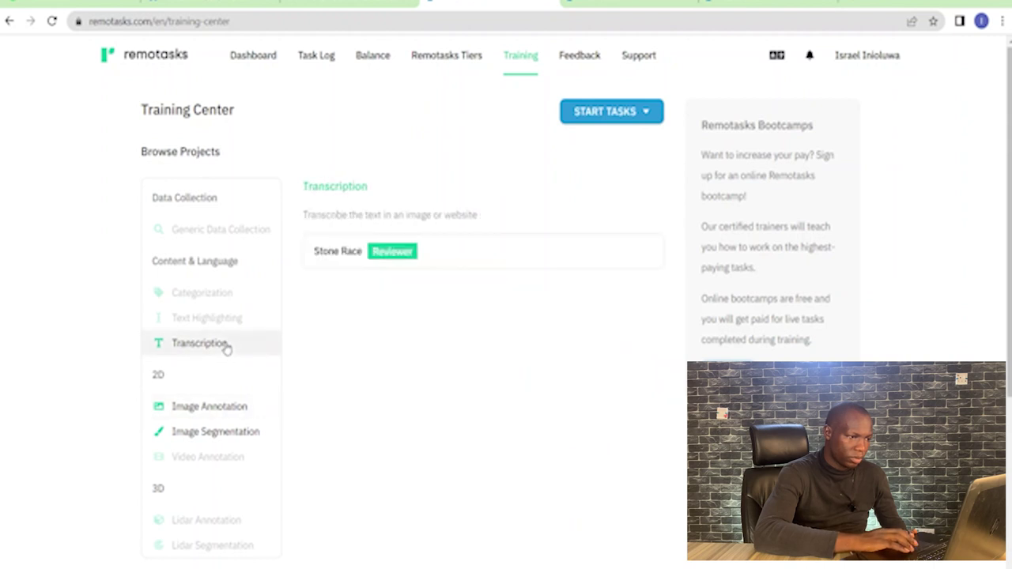
click(201, 423)
click(220, 406)
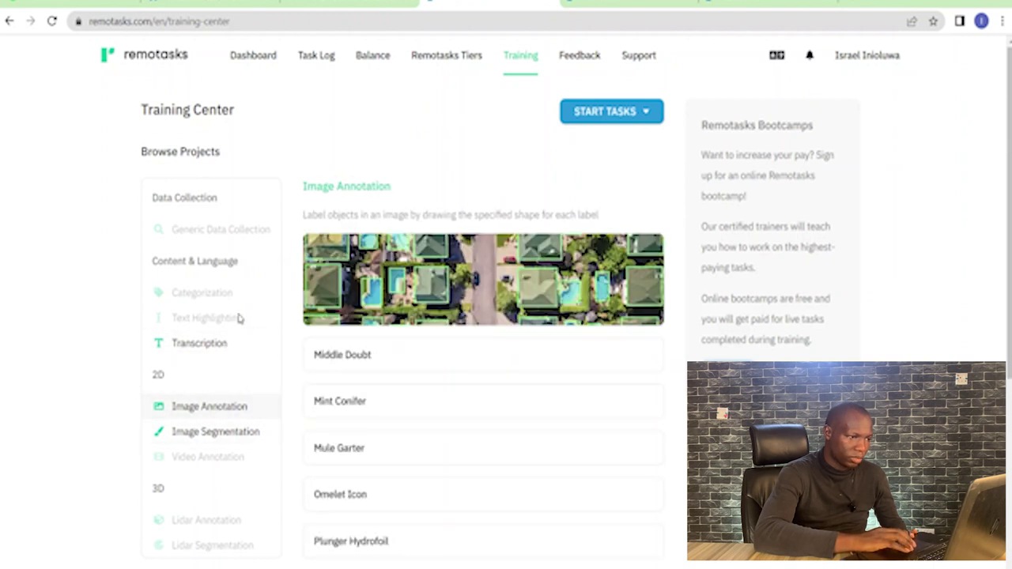
click(228, 337)
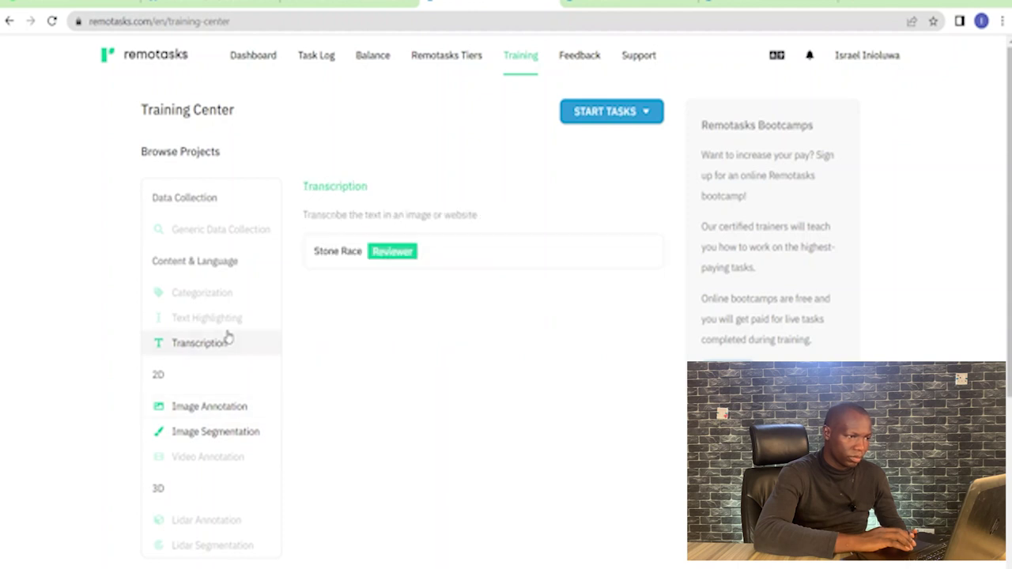
click(404, 261)
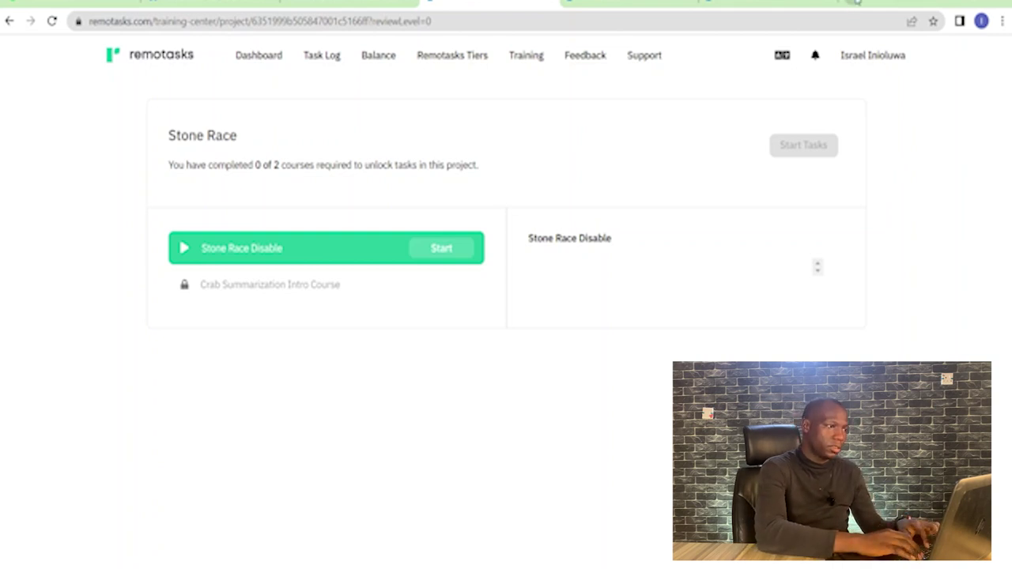
Open the Remotasks - Community Slack workspace in a new browser tab and go to the zodiac_lane_markings_announcements channel
click(853, 3)
text(sl)
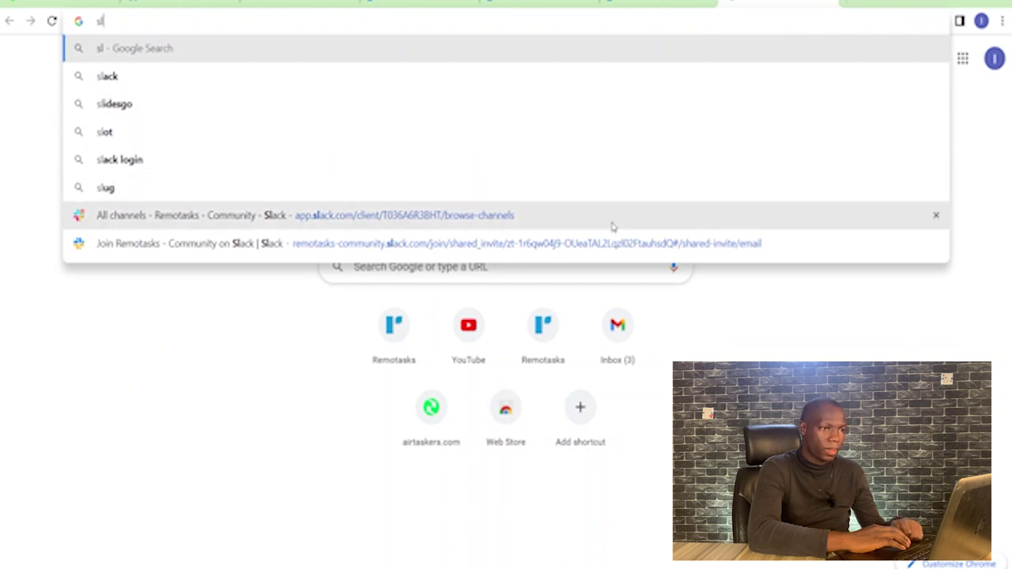
click(610, 225)
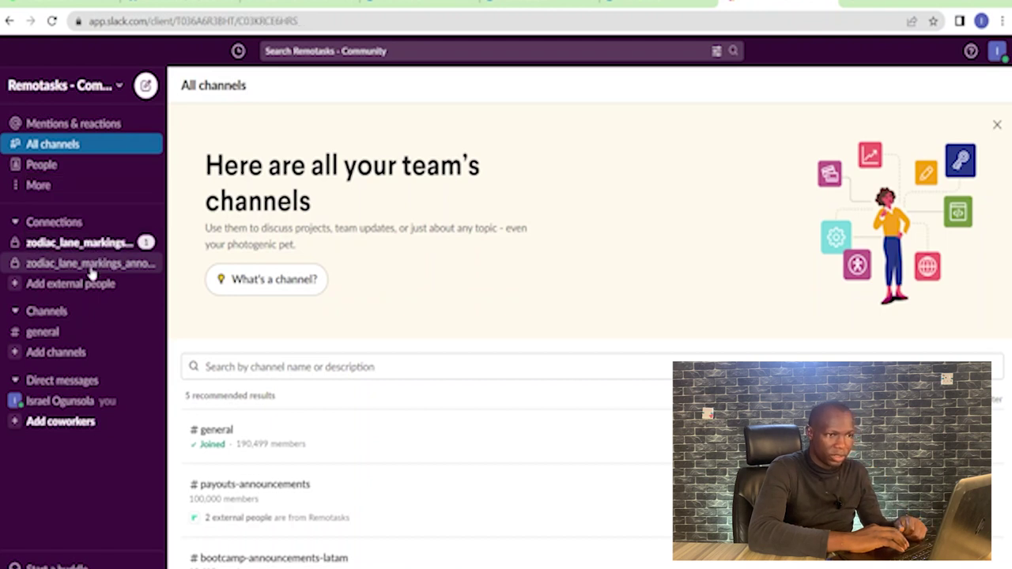
click(91, 264)
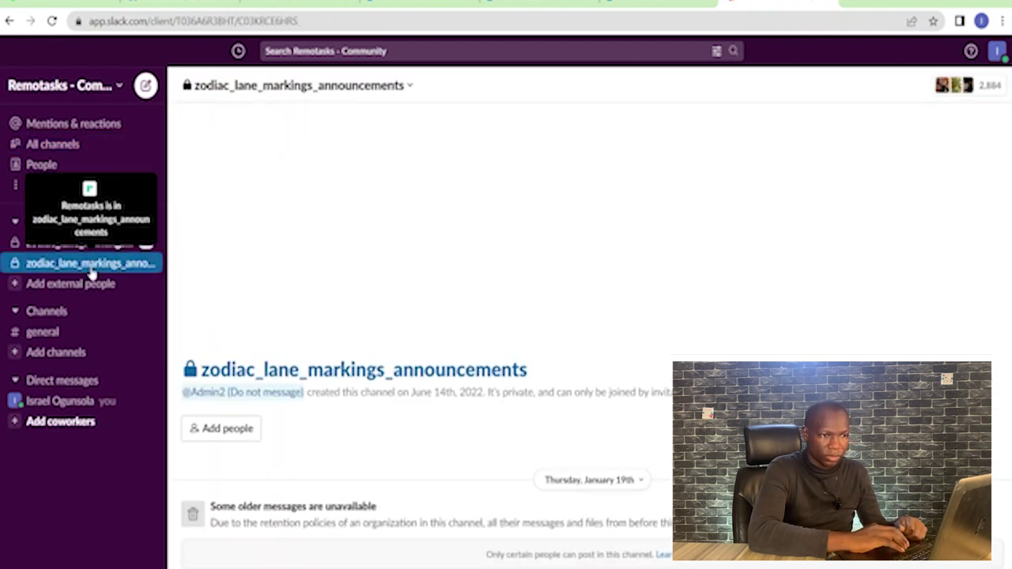
Look through the member list of the zodiac_lane_markings_announcements channel and close it
click(968, 85)
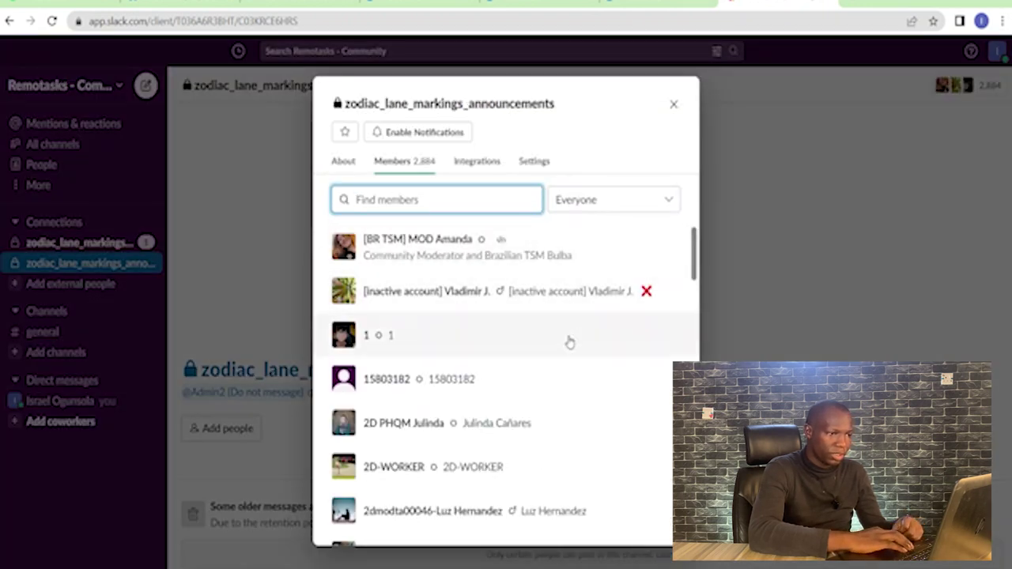
mouse_move(504, 252)
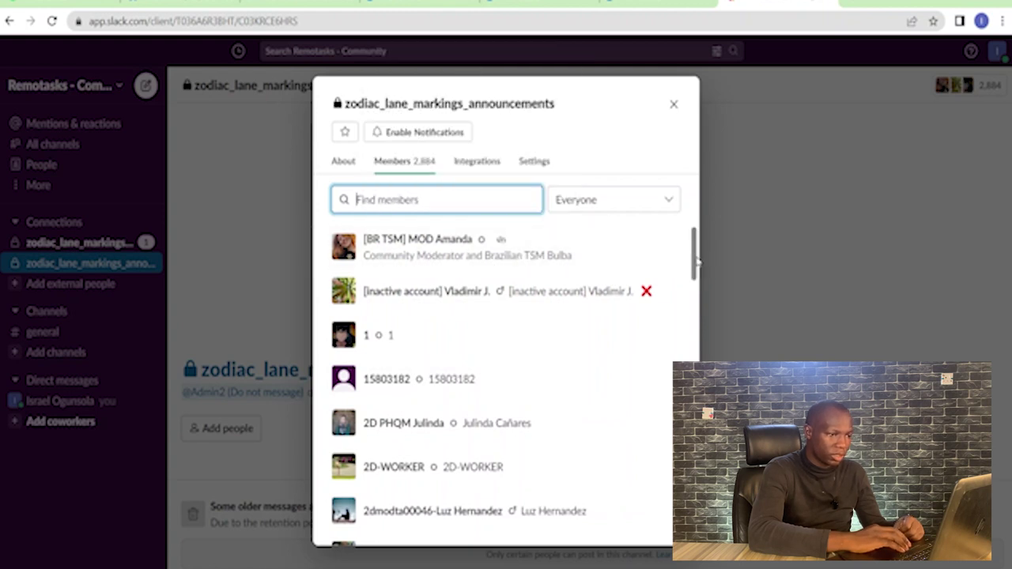
drag(696, 261, 720, 48)
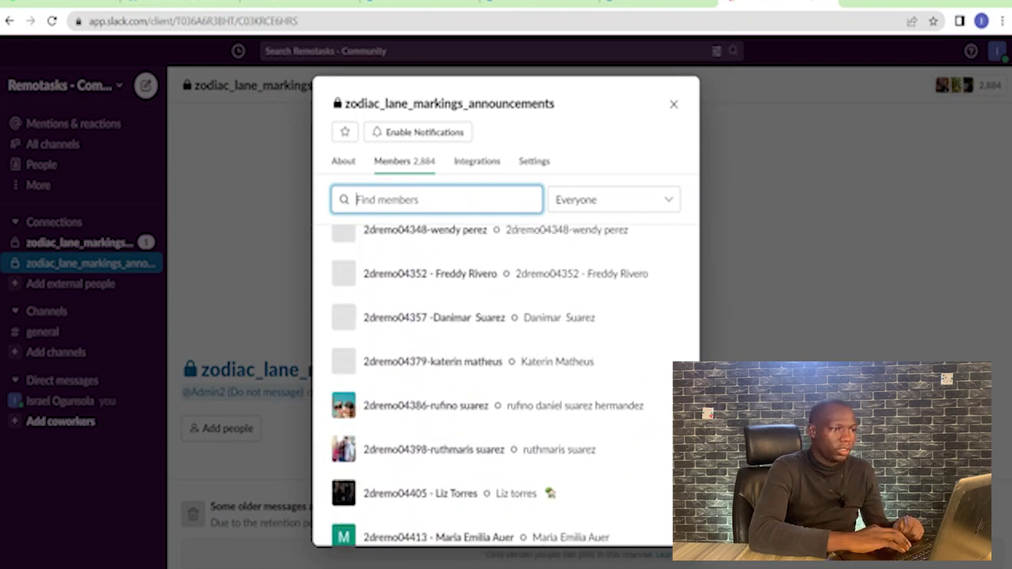
click(672, 102)
Return to the Remotasks Training Center, go to its support site and start submitting a request
click(658, 4)
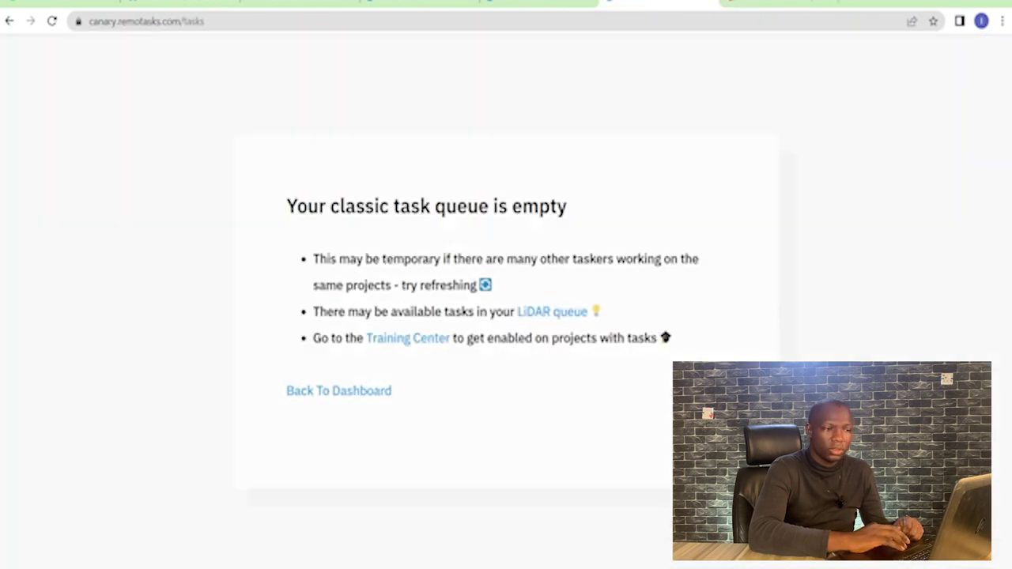
click(538, 4)
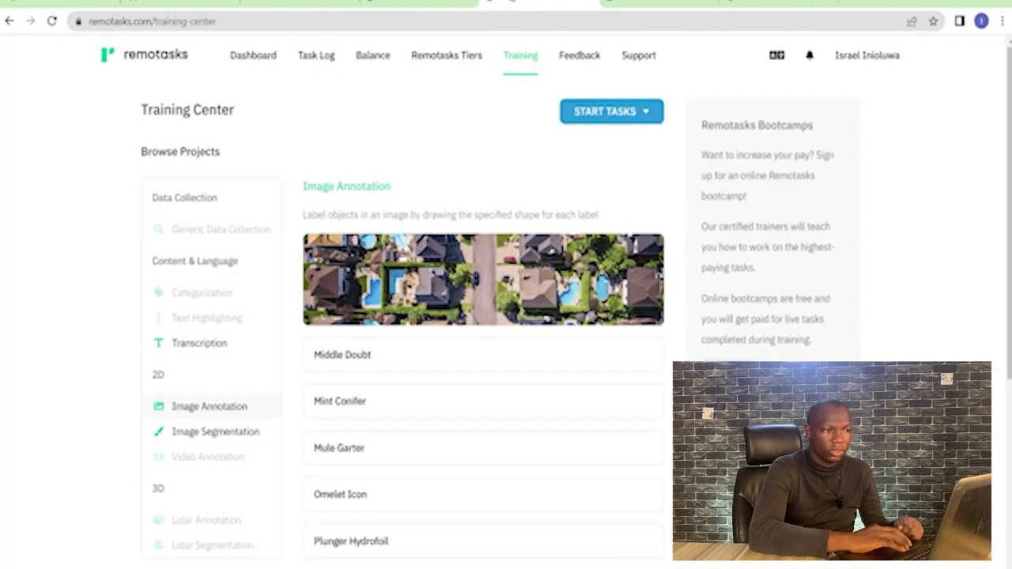
click(633, 62)
click(670, 95)
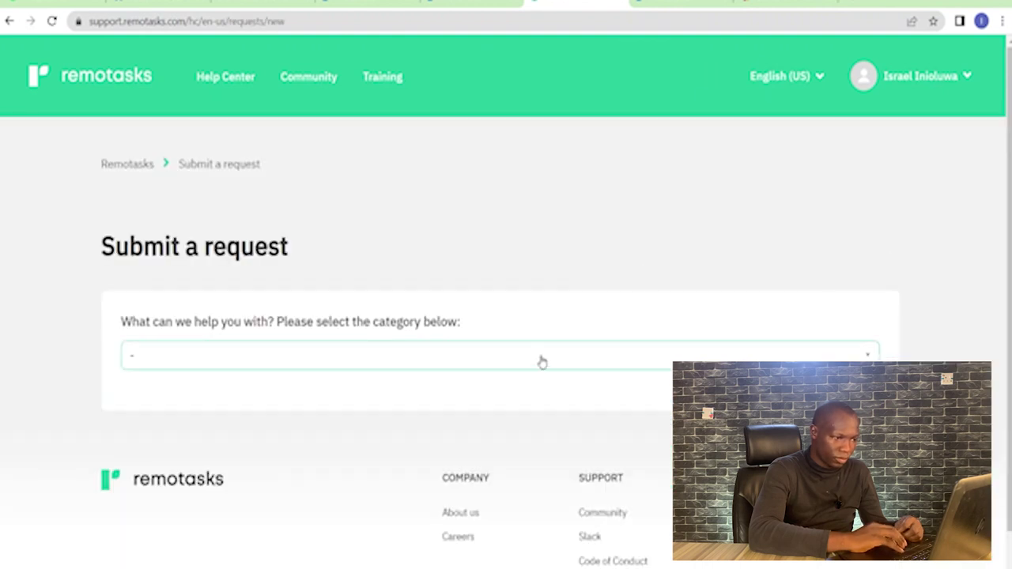
Review the help categories of the support request and choose Task Issues to load its form
click(542, 360)
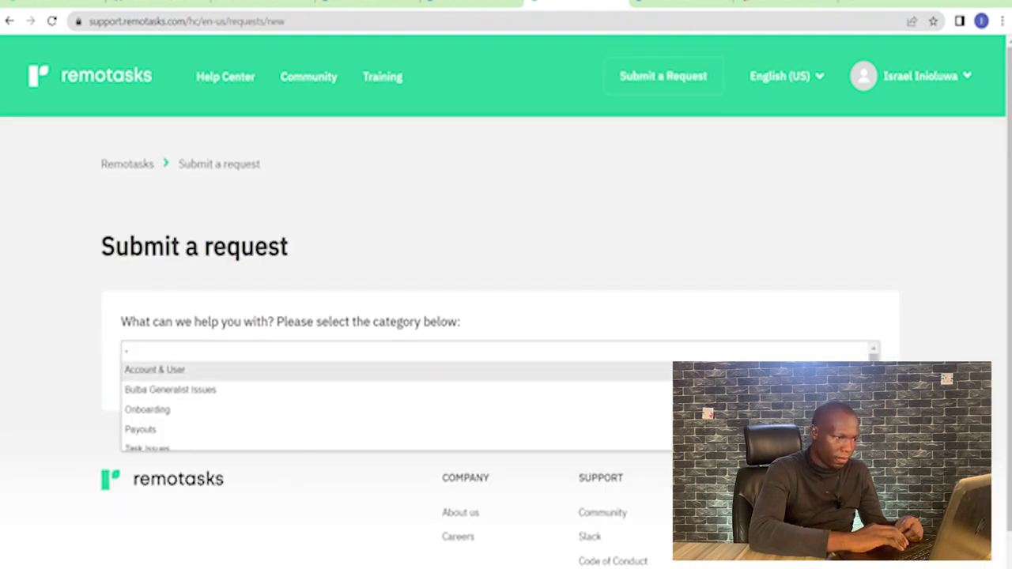
scroll(396, 403, down, 5)
scroll(396, 404, down, 2)
scroll(395, 403, up, 7)
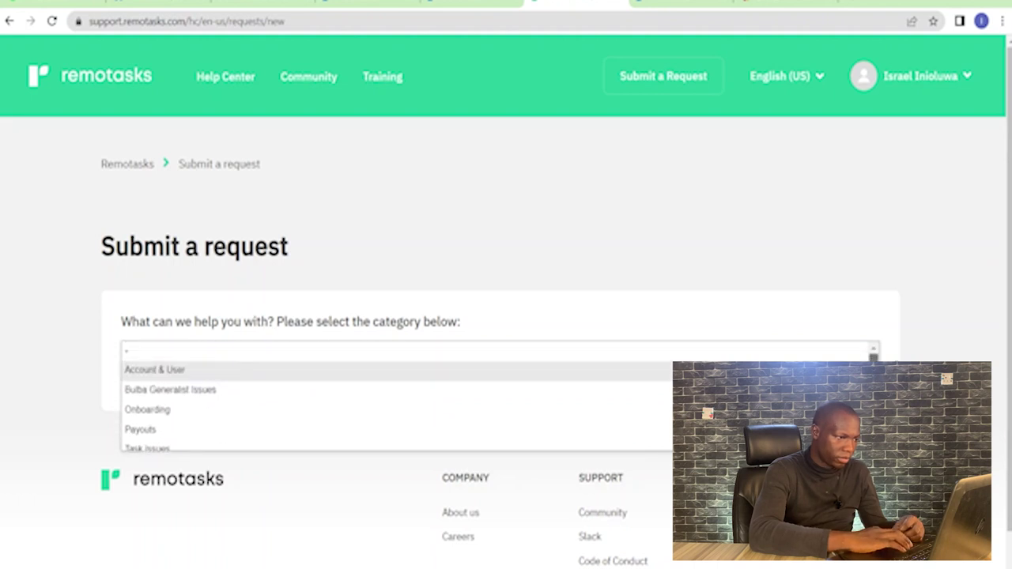
scroll(623, 383, down, 1)
scroll(244, 406, up, 1)
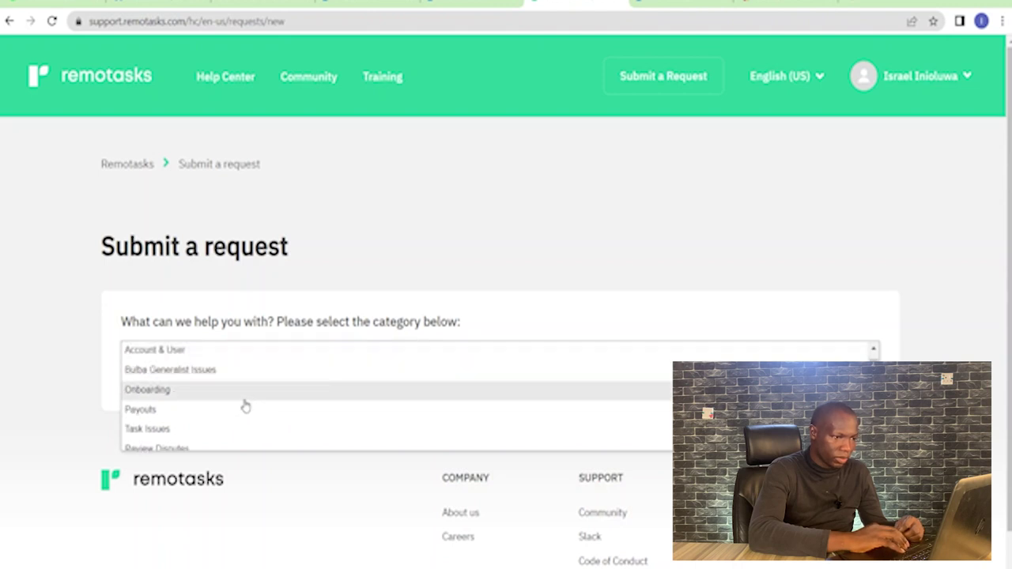
click(240, 437)
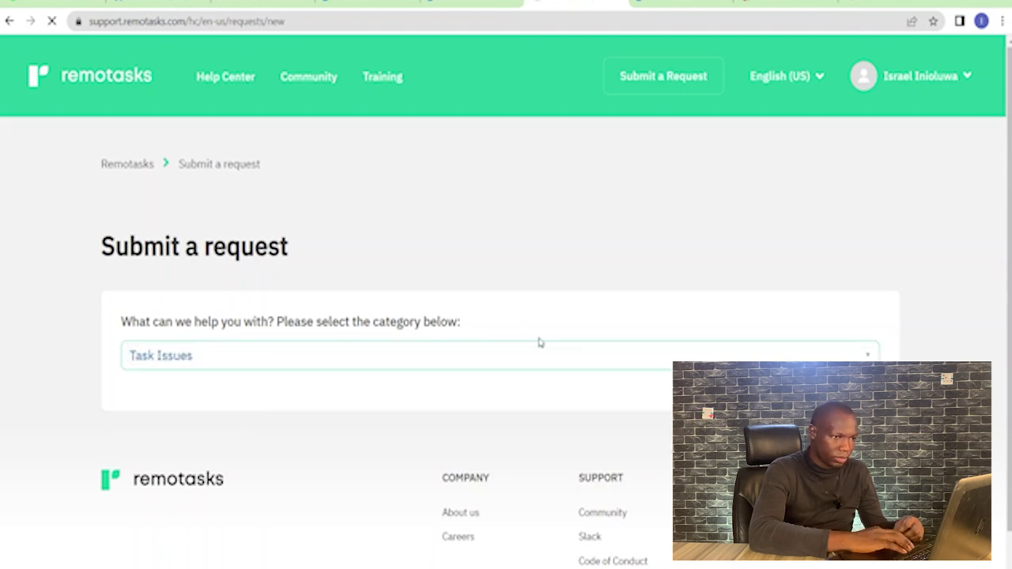
scroll(538, 341, down, 2)
scroll(571, 177, down, 1)
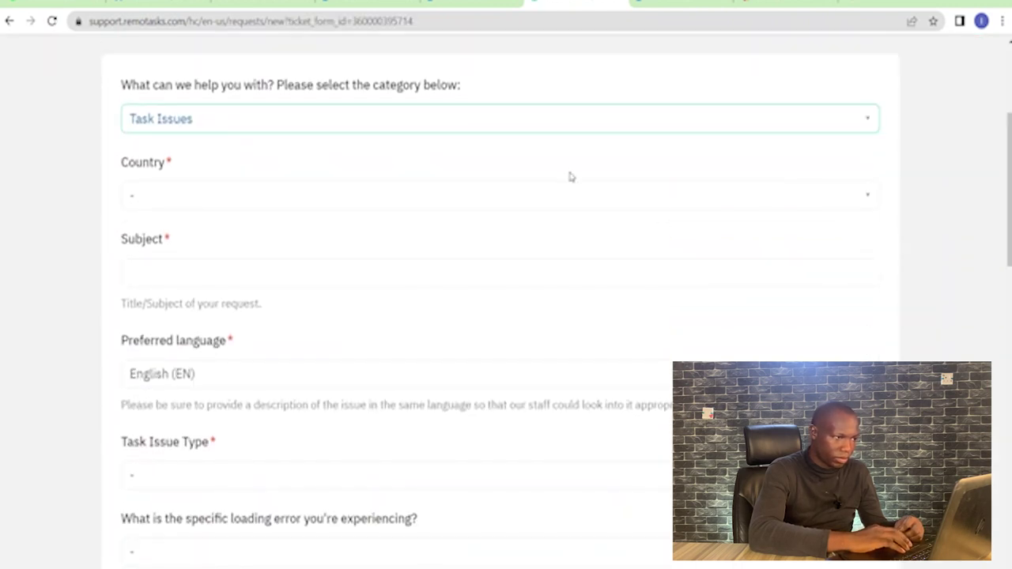
Set the support request's country to Nigeria
click(601, 197)
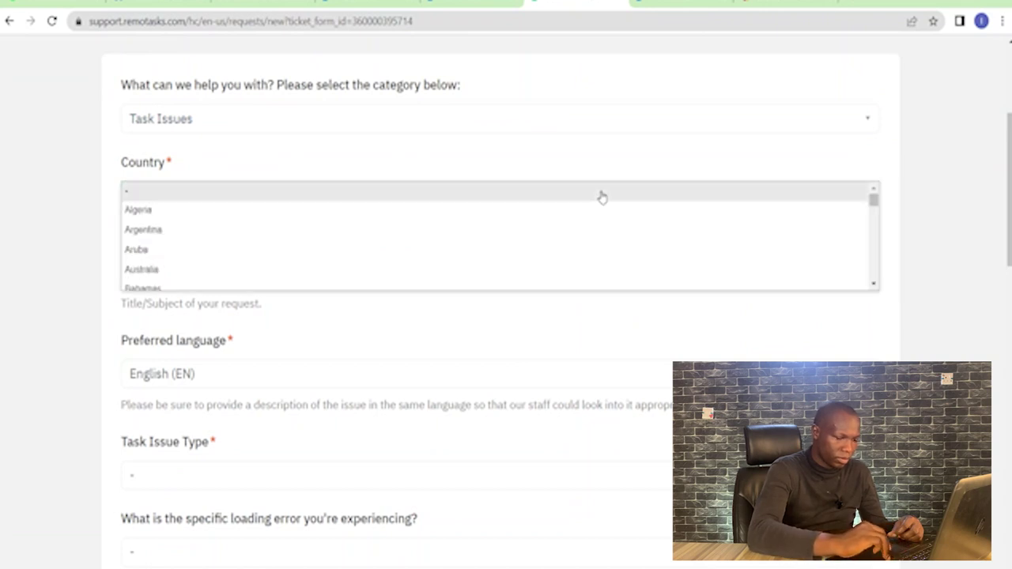
key(Down)
key(Down)
key(Down)
key(Down)
key(Down)
key(Down)
key(Down)
key(Down)
key(Down)
key(Down)
key(Down)
key(Down)
key(Down)
key(Down)
key(Down)
key(Down)
key(Down)
key(Down)
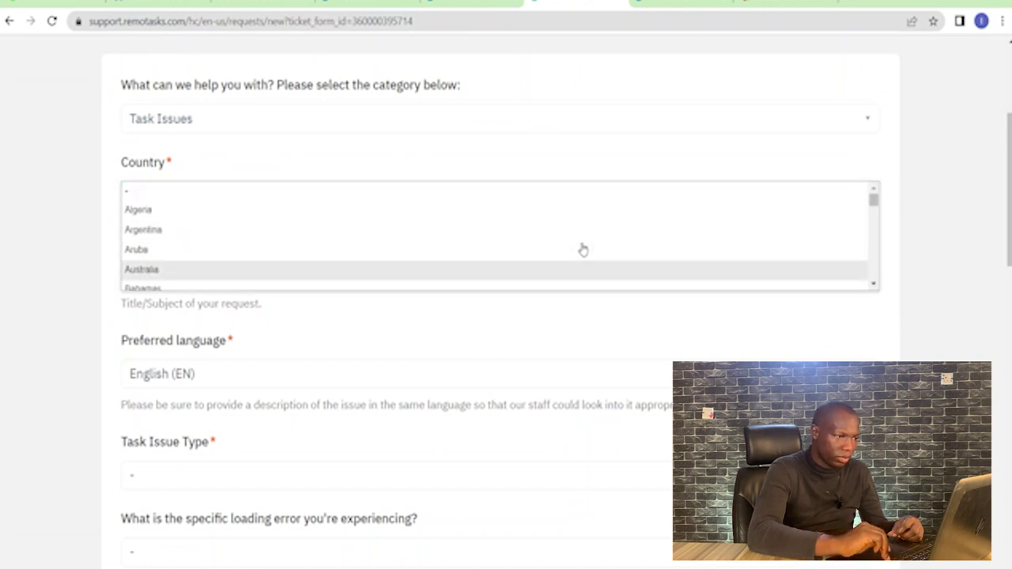
key(Down)
key(Down)
key(Down)
key(Down)
key(Down)
key(Down)
key(Down)
key(Down)
key(Down)
key(Down)
key(Down)
key(Down)
key(Down)
key(Down)
key(Down)
key(Down)
key(Down)
key(Down)
key(Down)
key(Down)
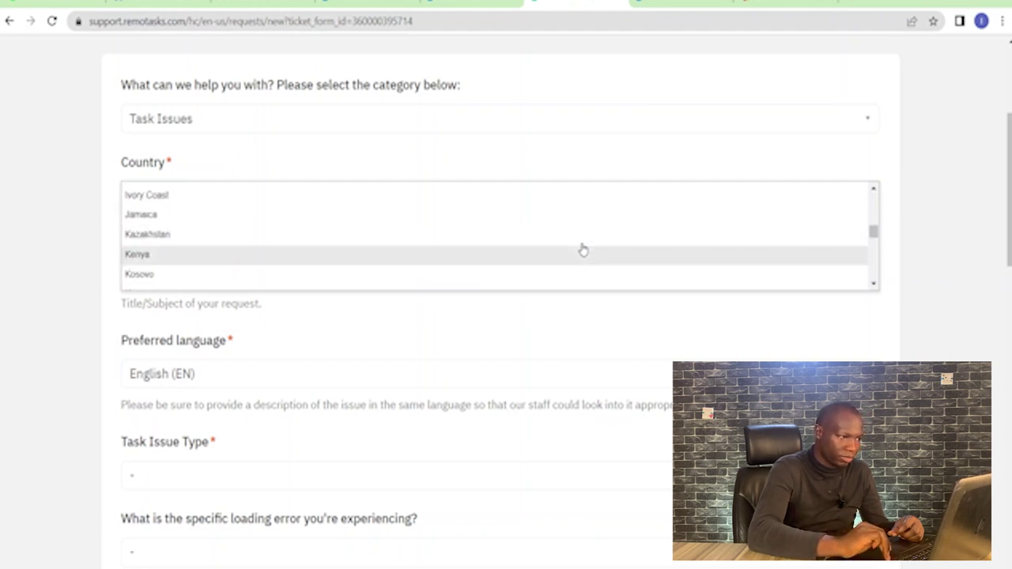
key(Down)
key(Down)
key(Down)
key(Down)
key(Down)
key(Down)
key(Down)
key(Down)
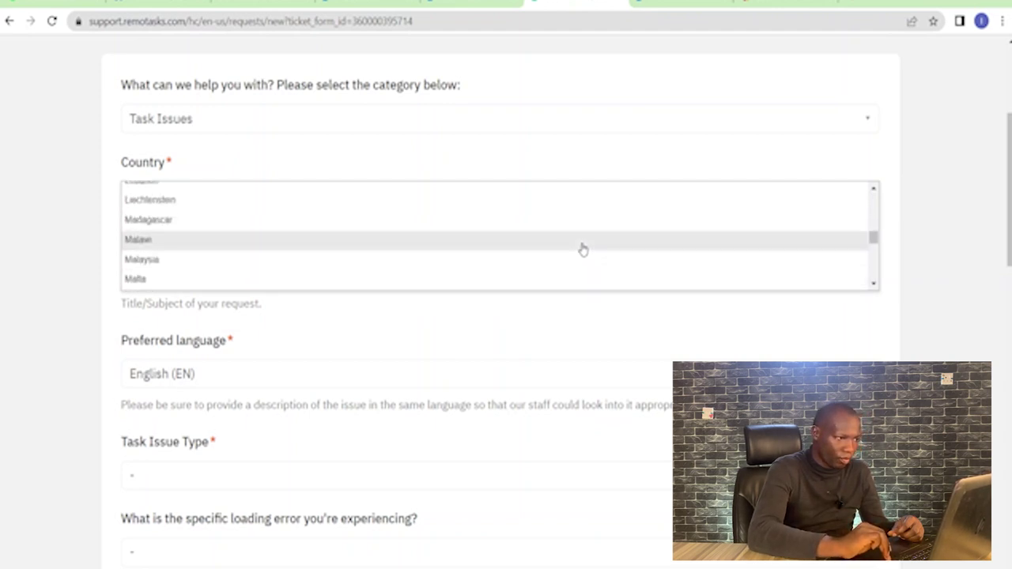
key(Down)
key(Down)
key(Down)
key(Down)
key(Down)
key(Down)
key(Down)
key(Down)
key(Down)
key(Down)
key(Down)
key(Down)
key(Down)
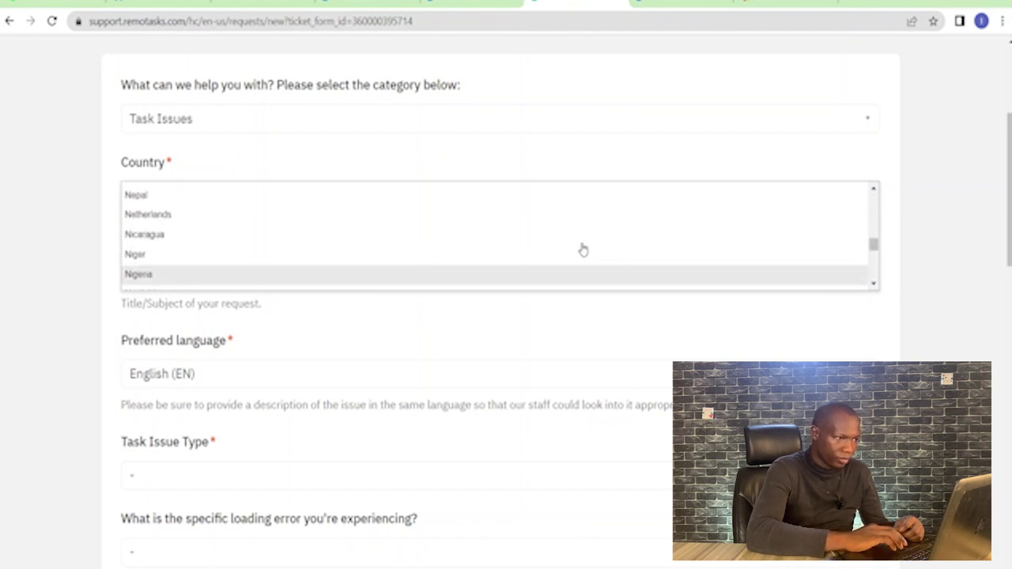
key(Return)
Enter "empty queue" as the request's subject and set the task issue type to Empty Queue
click(449, 274)
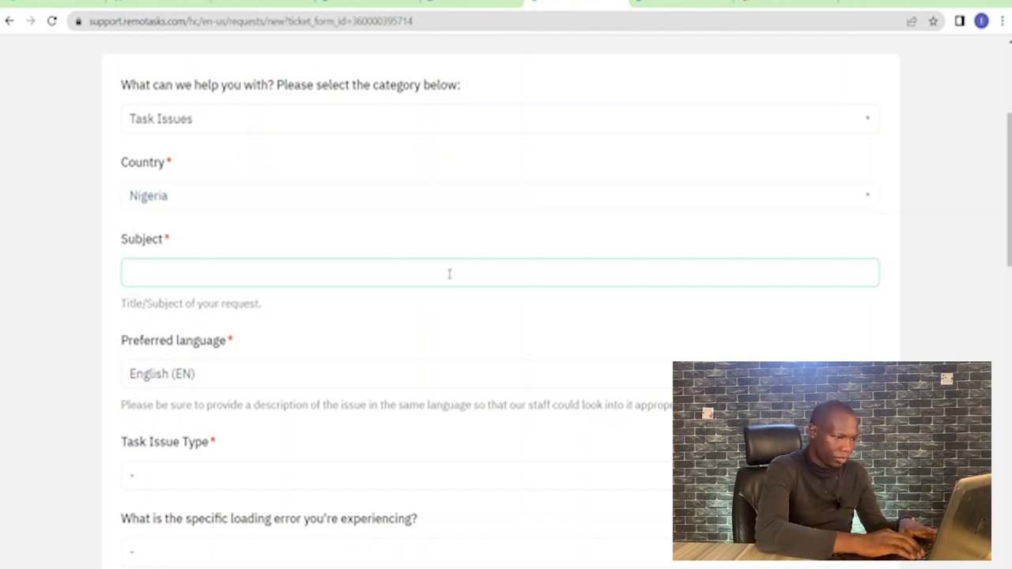
text(empty queue)
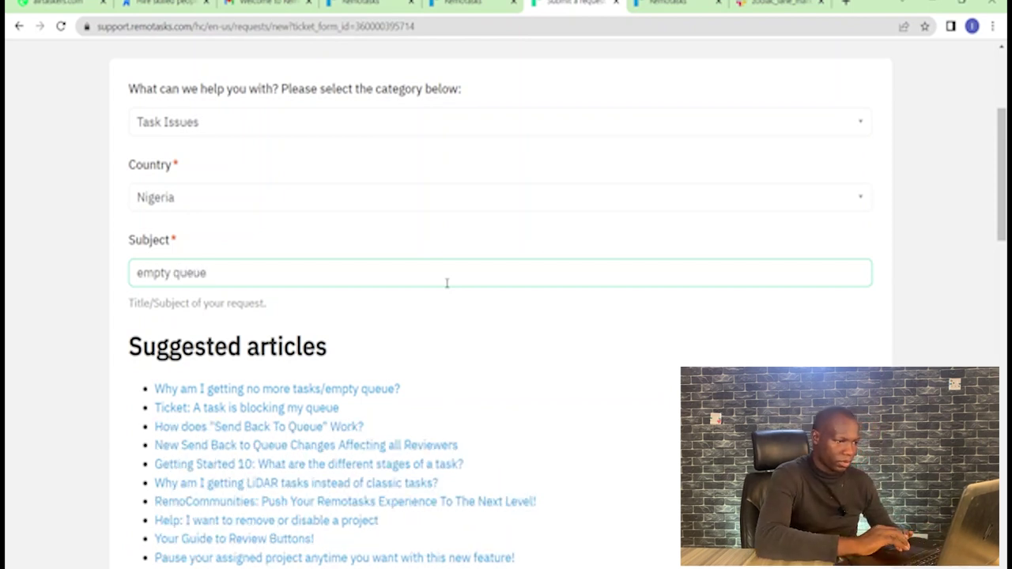
drag(1003, 233, 1002, 336)
click(561, 311)
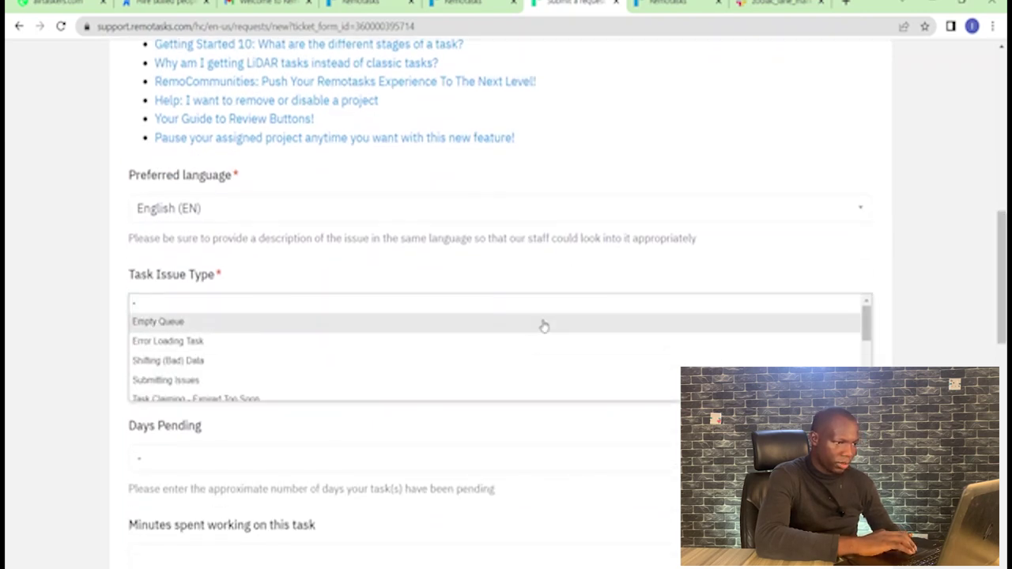
click(545, 323)
Check the loading error options without choosing one, and set the attempt or review level to -1 (Tasker)
click(647, 386)
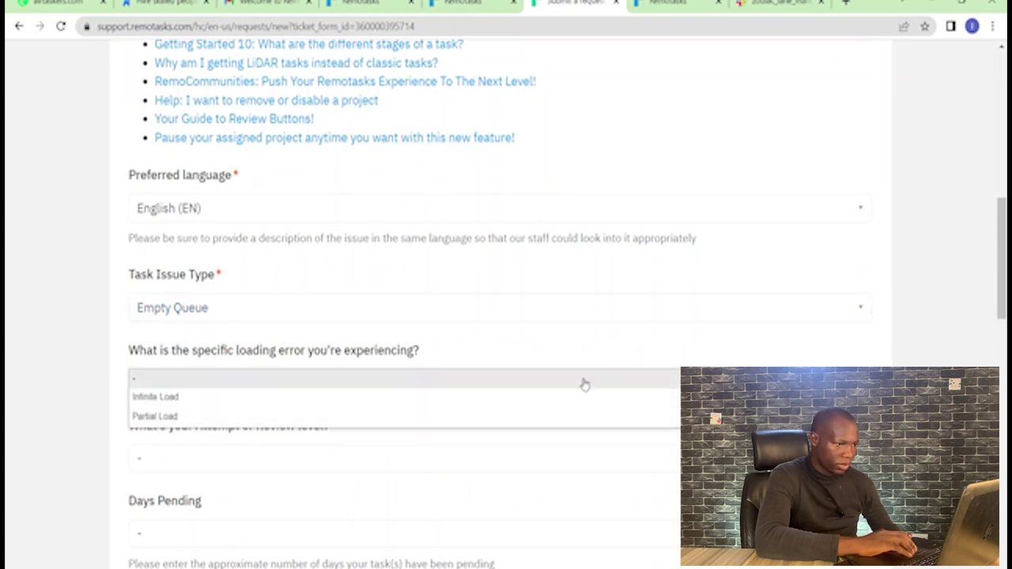
click(627, 337)
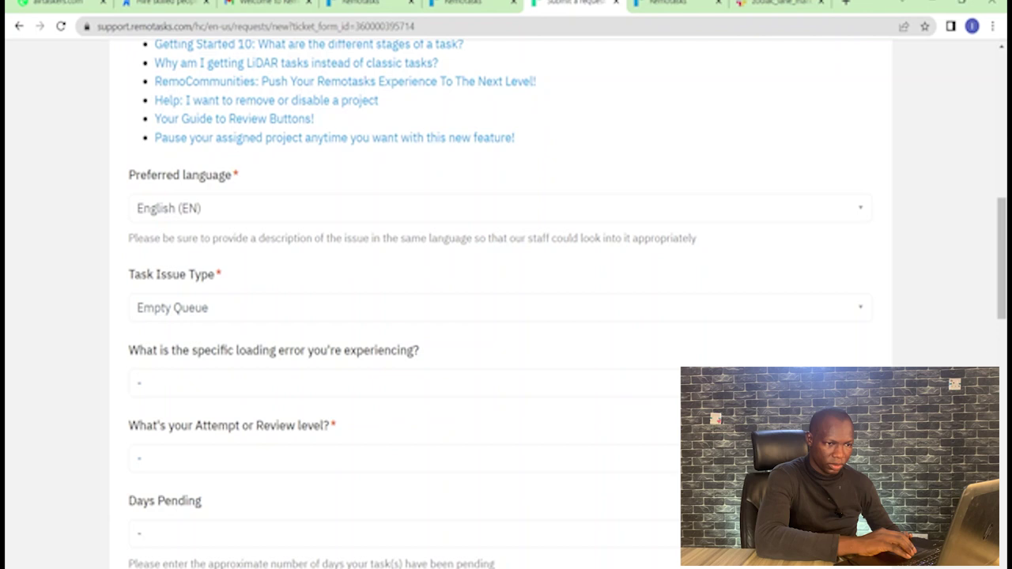
scroll(802, 288, down, 2)
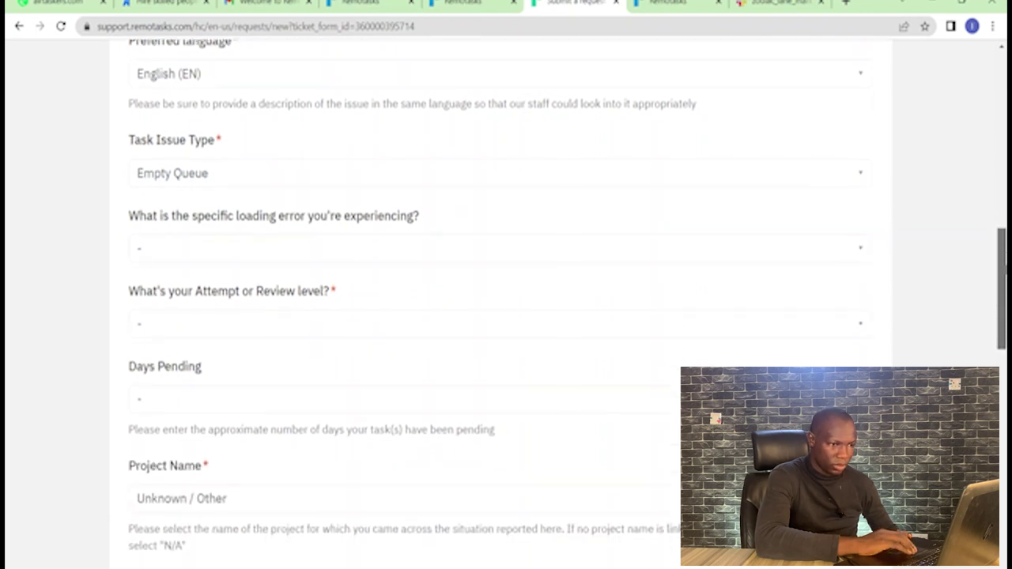
click(777, 338)
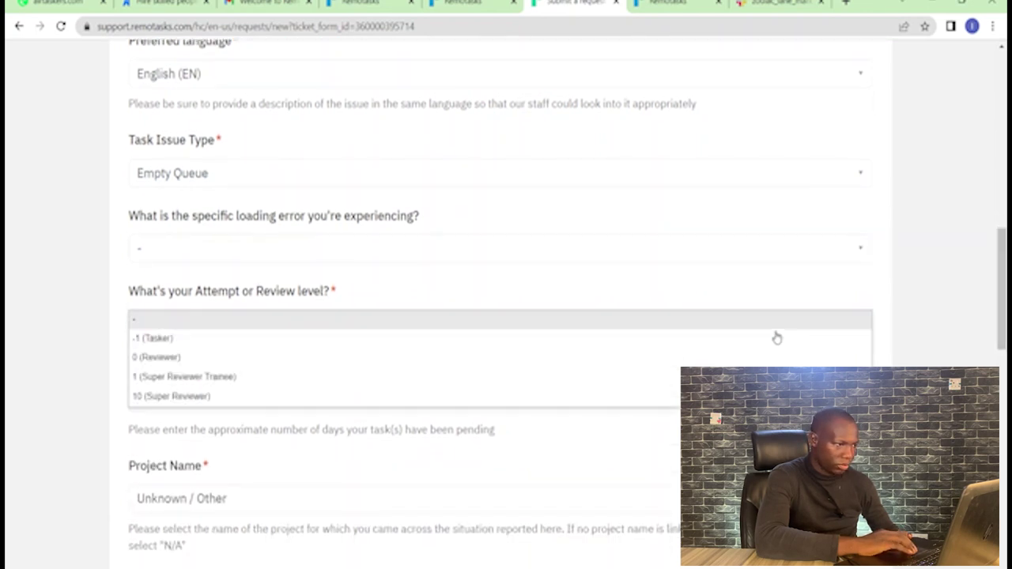
click(655, 340)
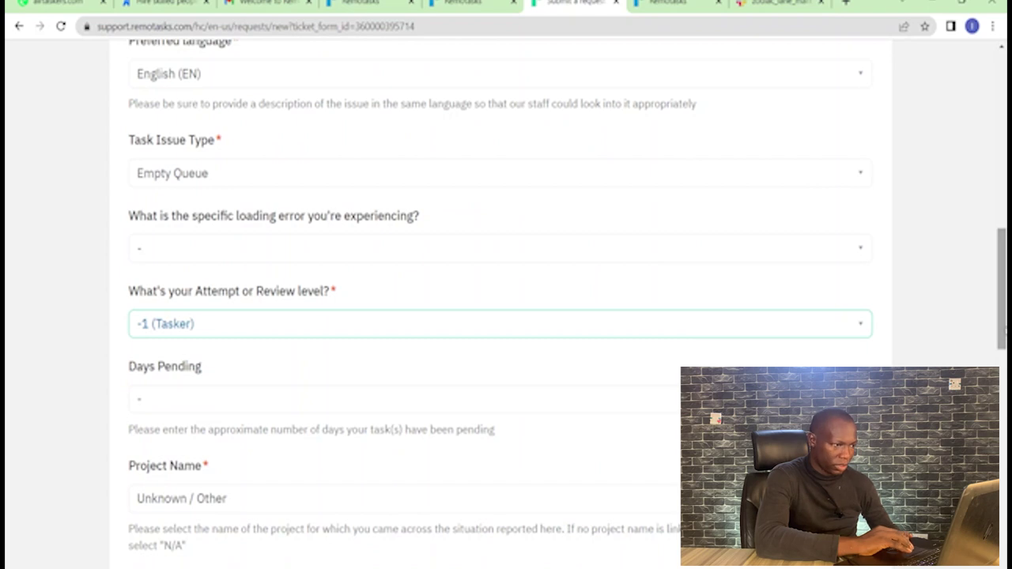
Look through the project name options and choose Unknown / Other for the request
scroll(656, 352, down, 2)
scroll(681, 299, down, 4)
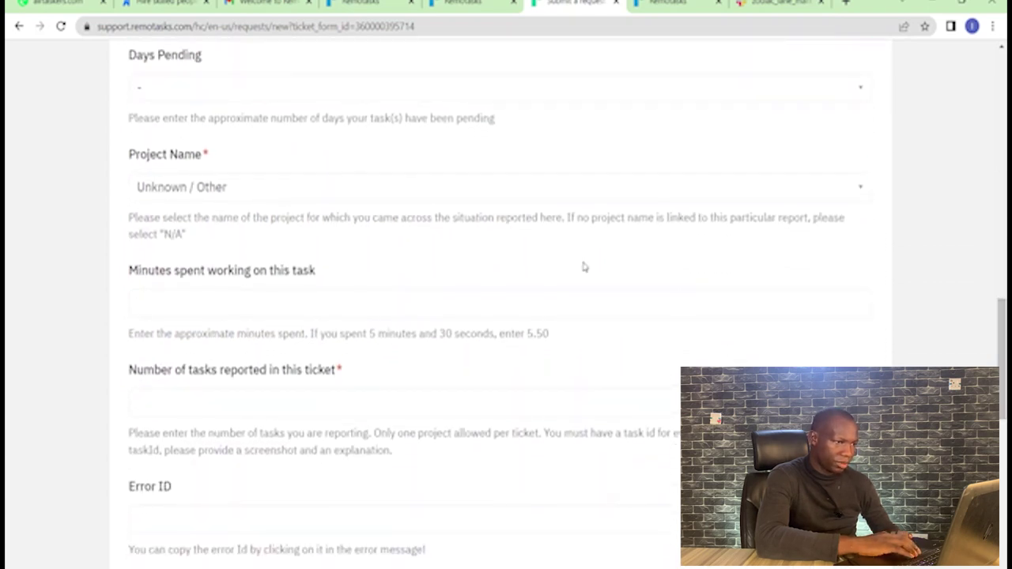
click(598, 181)
scroll(617, 237, down, 2)
scroll(786, 218, down, 1)
scroll(857, 190, up, 1)
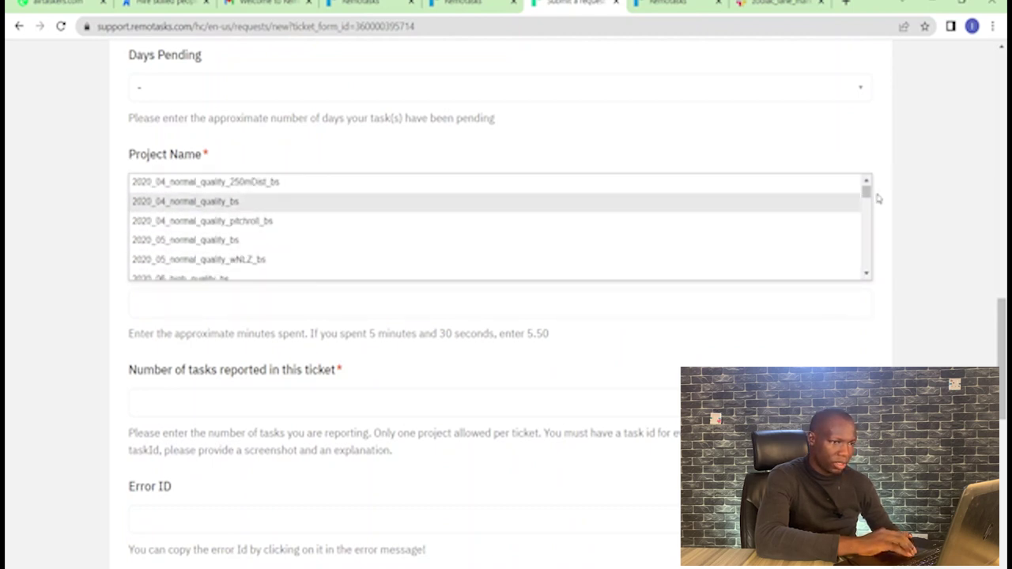
drag(868, 194, 877, 137)
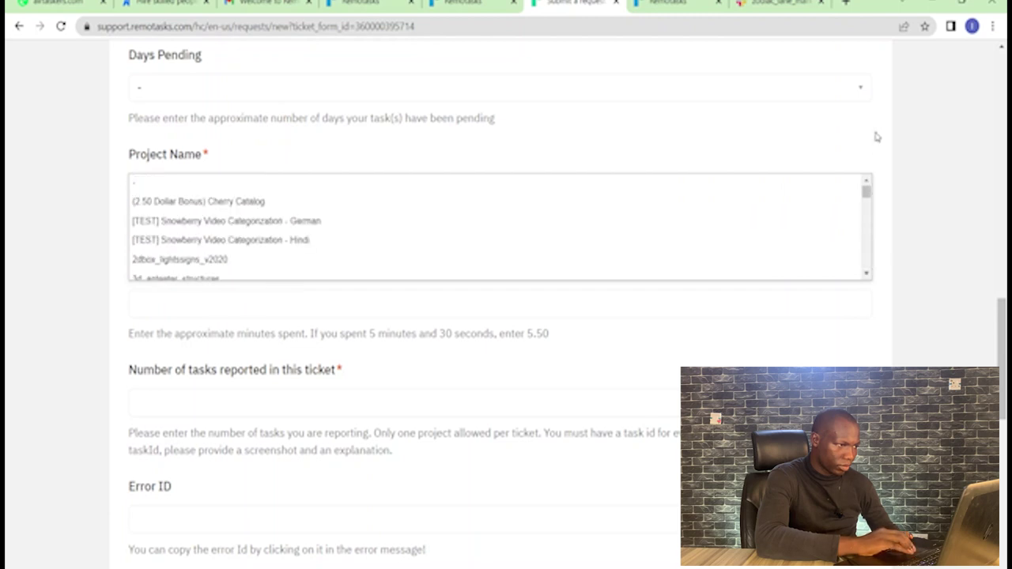
text(unknown)
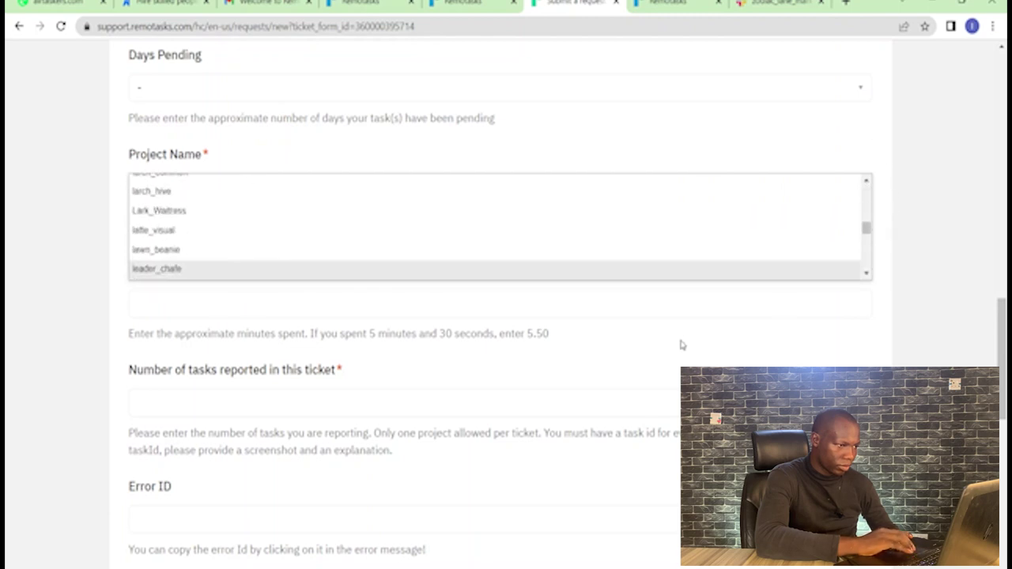
key(Return)
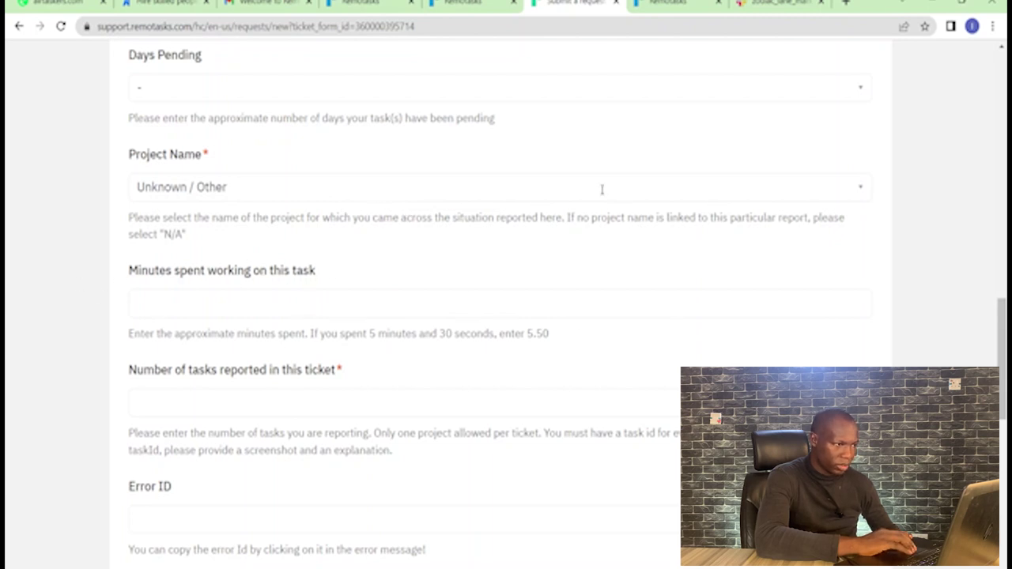
Find N/A among the project name options and set it as the support request's project name
click(478, 196)
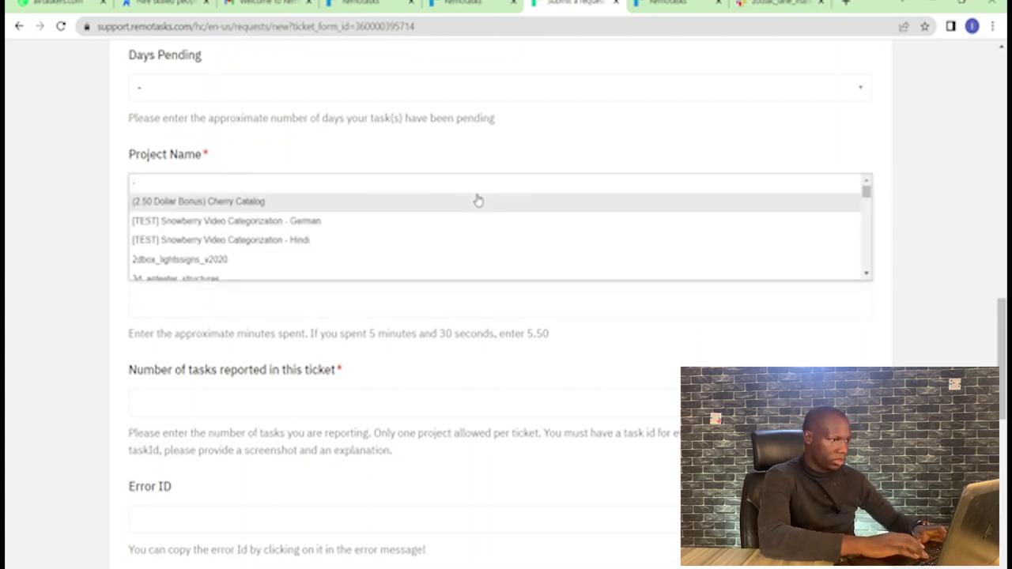
drag(866, 192, 866, 235)
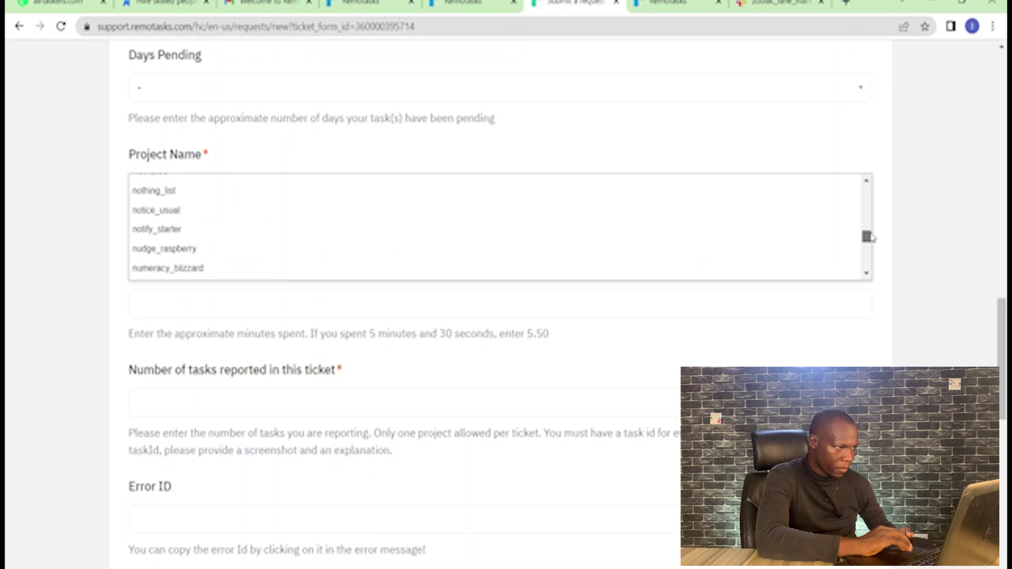
scroll(441, 274, down, 2)
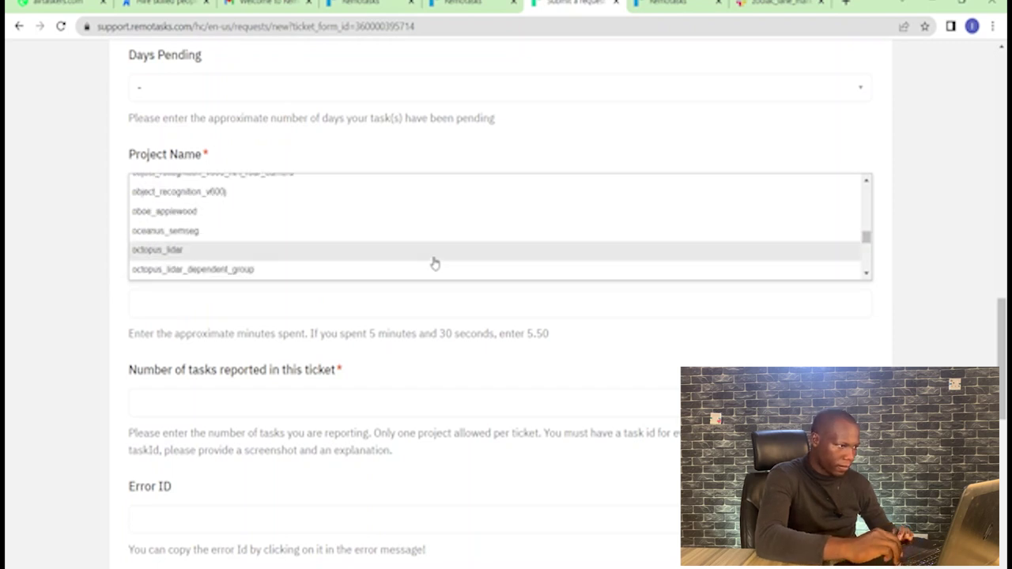
scroll(434, 264, up, 3)
scroll(434, 265, up, 1)
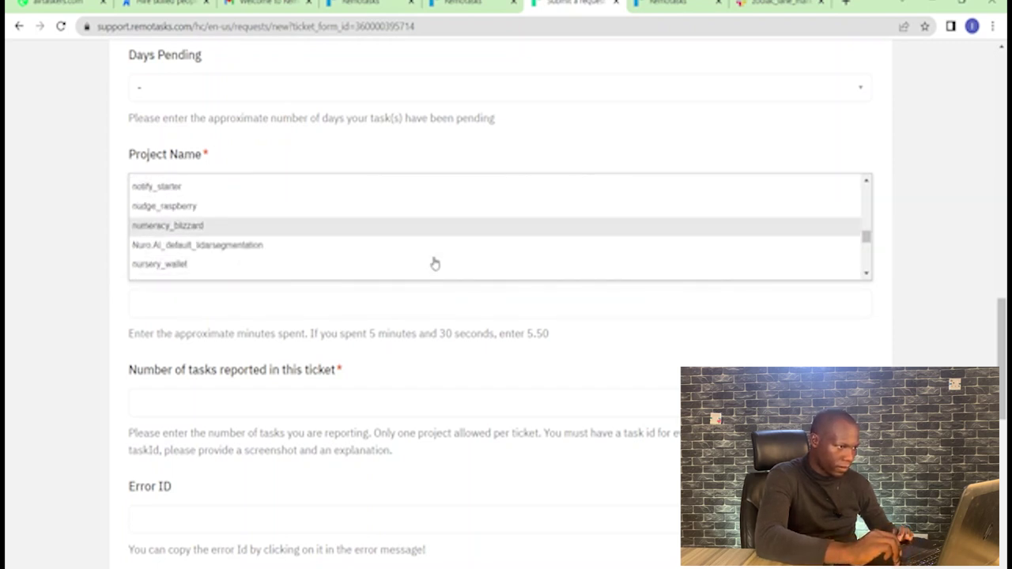
scroll(434, 264, up, 1)
key(Up)
key(Up)
key(Up)
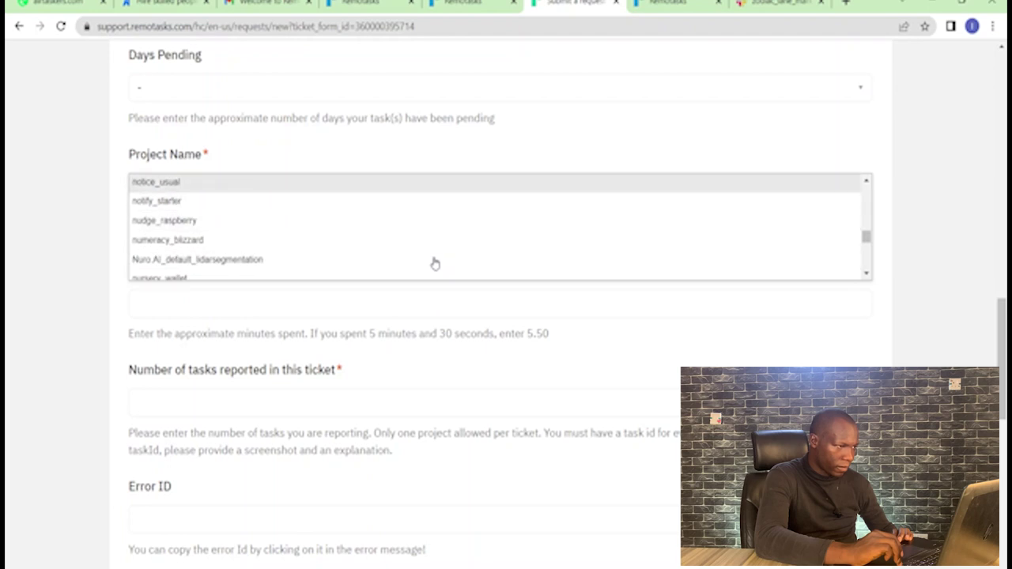
key(Up)
key(Up)
key(Up)
scroll(435, 264, up, 1)
key(Up)
key(Up)
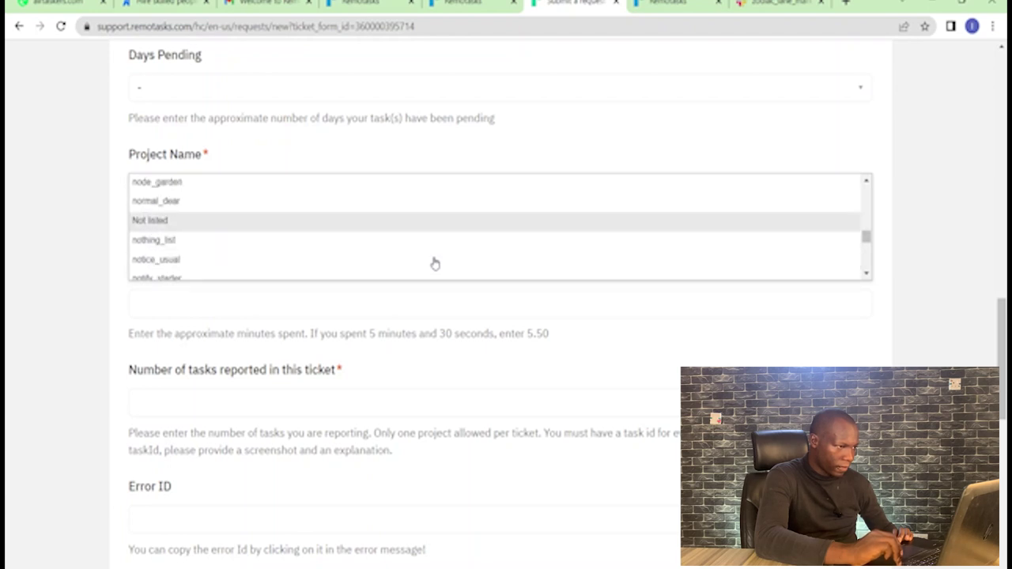
key(Down)
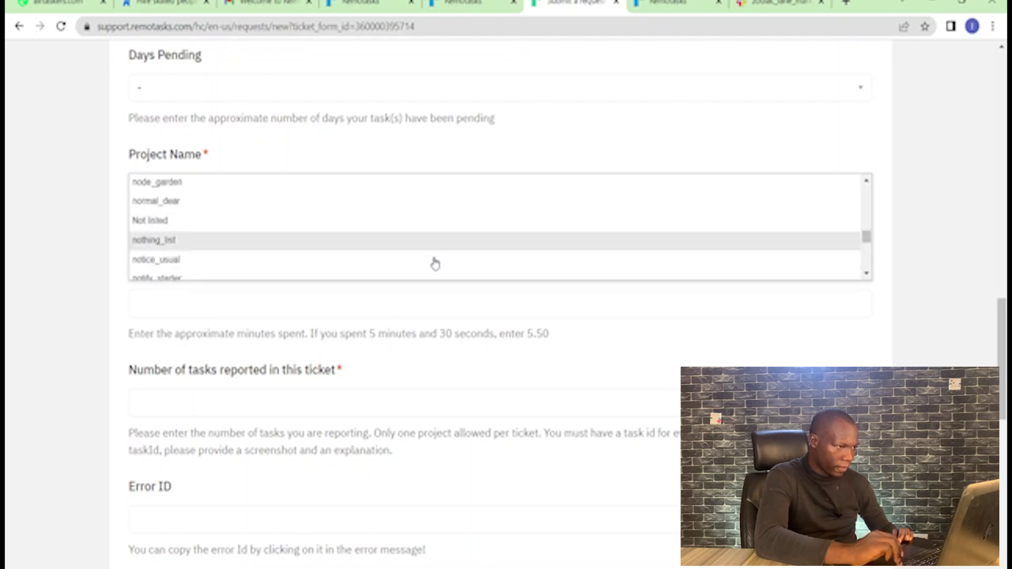
key(Up)
key(Up)
key(Up)
key(Up)
key(Up)
scroll(435, 265, up, 1)
key(Up)
key(Up)
scroll(435, 264, up, 1)
key(Up)
key(Up)
key(Up)
scroll(434, 264, up, 1)
key(Up)
key(Up)
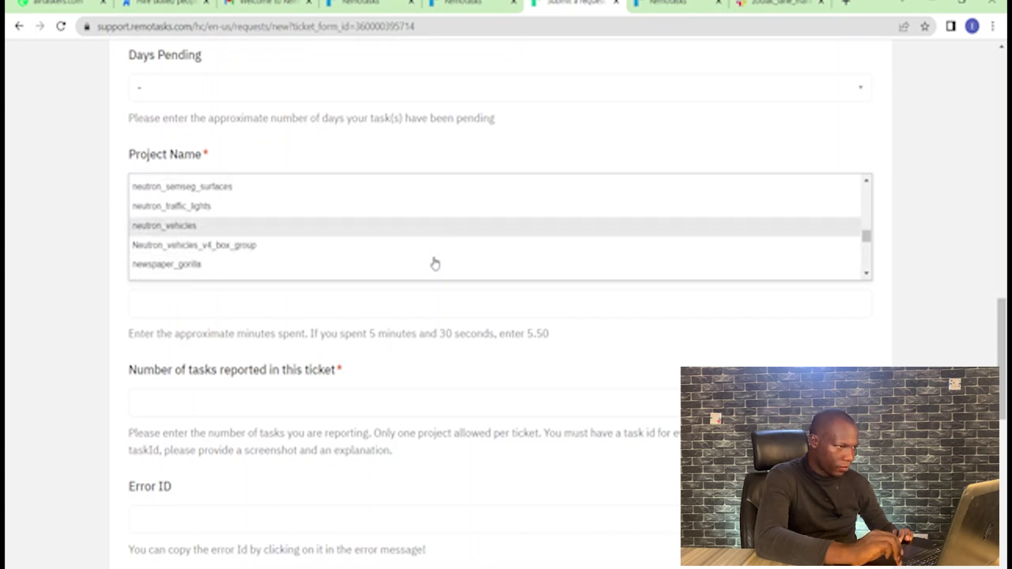
key(Up)
key(Up)
key(Up)
scroll(434, 264, up, 1)
key(Up)
key(Up)
key(Up)
key(Up)
scroll(434, 264, up, 1)
key(Up)
key(Up)
key(Up)
scroll(434, 264, up, 1)
key(Up)
key(Up)
key(Up)
key(Up)
key(Up)
scroll(434, 264, up, 1)
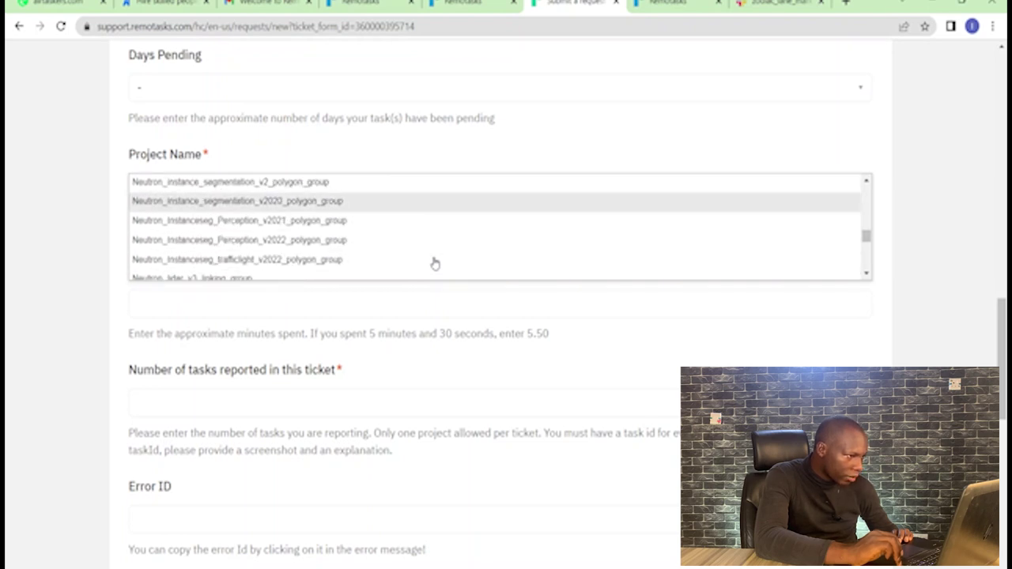
key(Up)
key(Up)
scroll(434, 264, up, 1)
key(Up)
key(Up)
key(Up)
scroll(434, 264, up, 1)
key(Up)
key(Up)
key(Up)
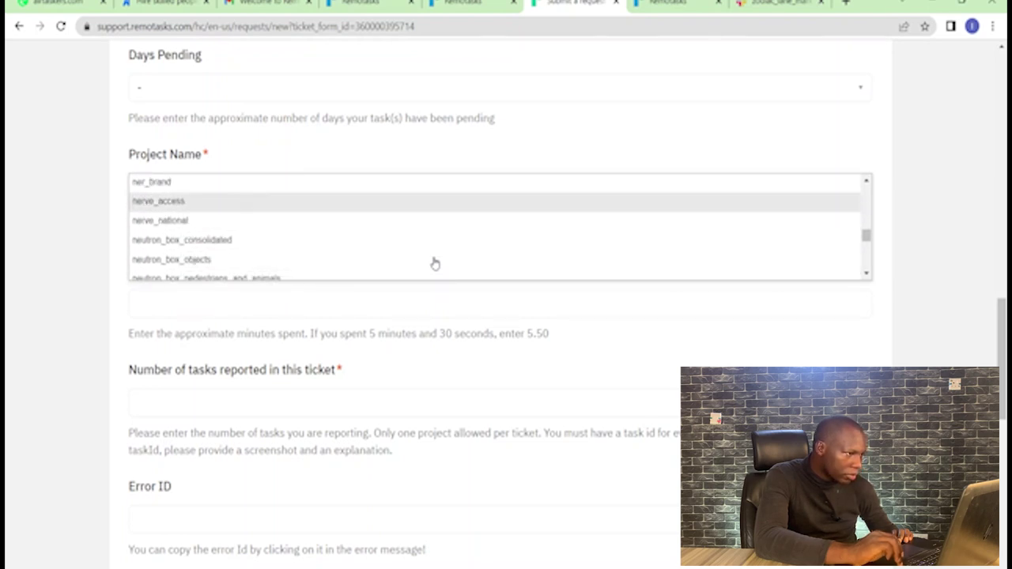
key(Up)
scroll(434, 264, up, 1)
key(Up)
key(Up)
key(Up)
scroll(434, 264, up, 1)
key(Up)
key(Up)
key(Up)
key(Up)
key(Up)
key(Up)
key(Up)
key(Up)
key(Up)
key(Up)
key(Up)
key(Up)
key(Up)
key(Up)
key(Up)
key(Up)
key(Up)
key(Up)
key(Up)
key(Up)
key(Up)
key(Up)
key(Up)
key(Up)
key(Up)
key(Up)
key(Up)
key(Up)
key(Up)
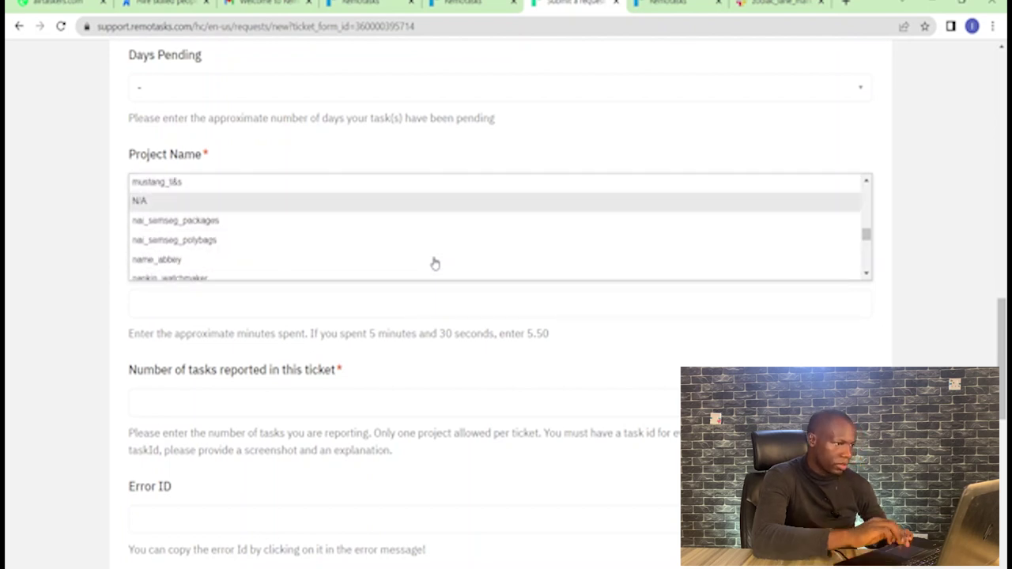
key(Return)
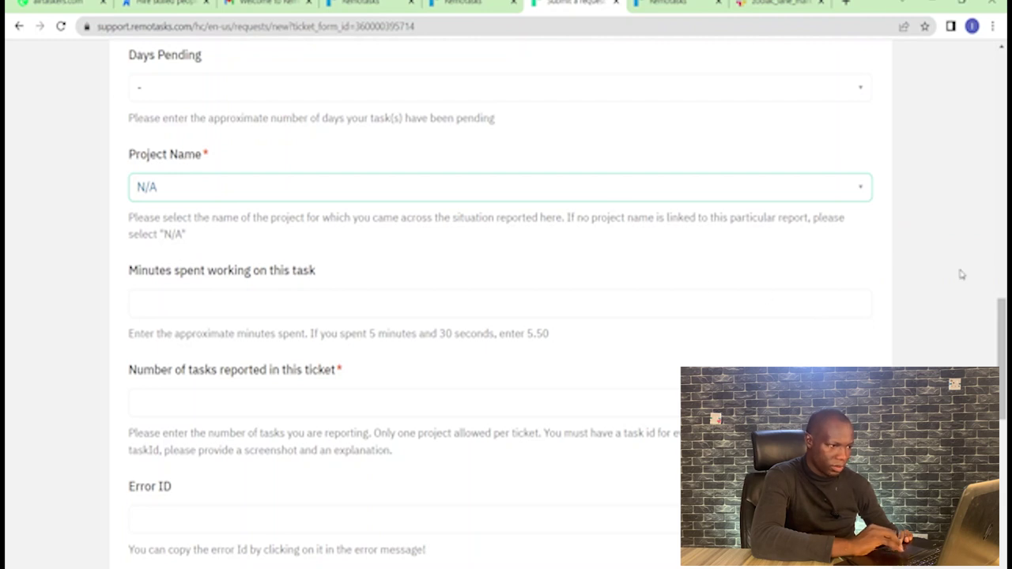
Enter 0 as the number of tasks reported in this ticket
mouse_move(1003, 304)
mouse_down()
mouse_move(1003, 382)
mouse_move(1003, 323)
mouse_up()
click(696, 326)
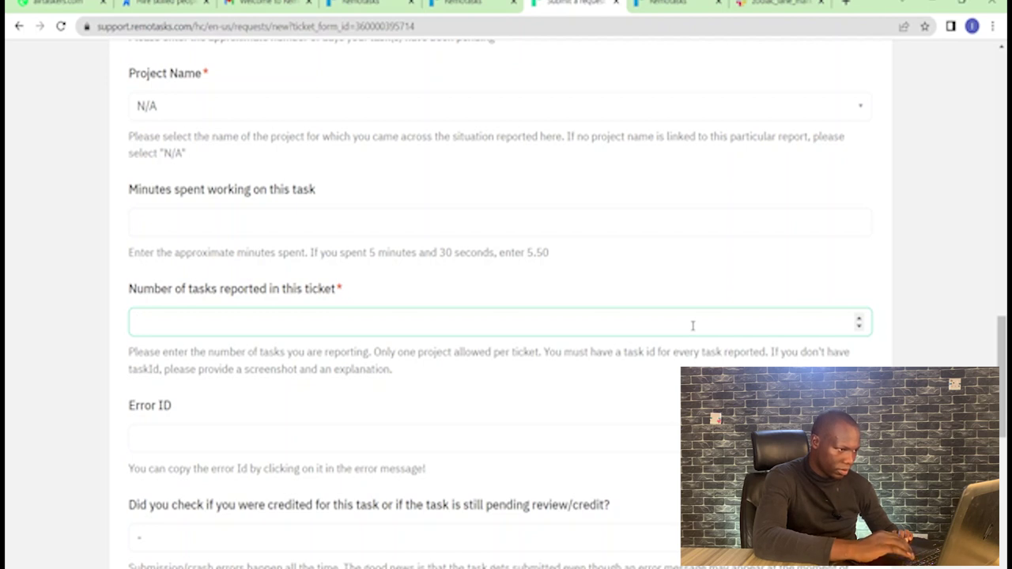
text(0)
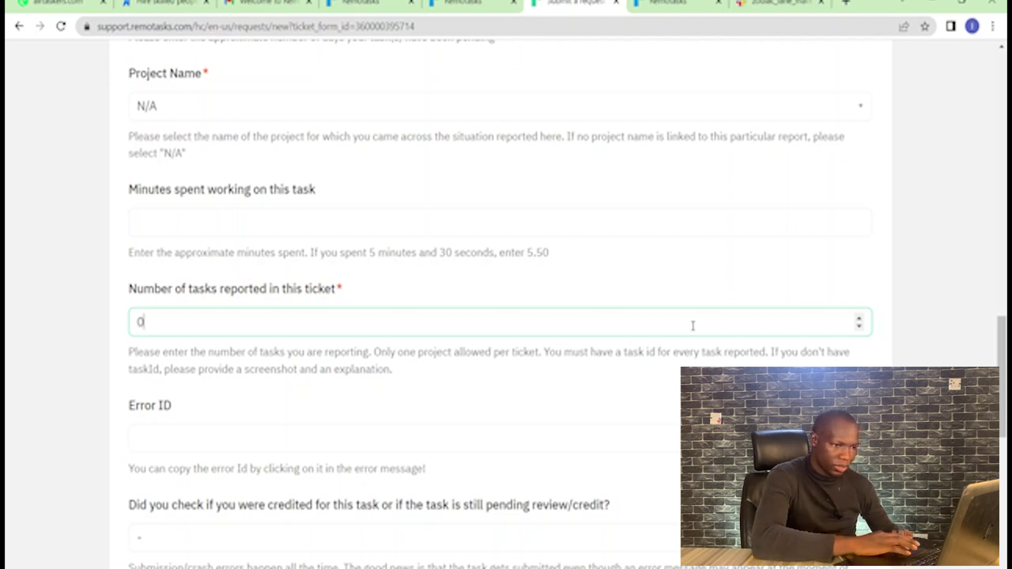
Describe the concern as "I have not received tasks for a while now please fix" and submit the support request
scroll(506, 316, down, 7)
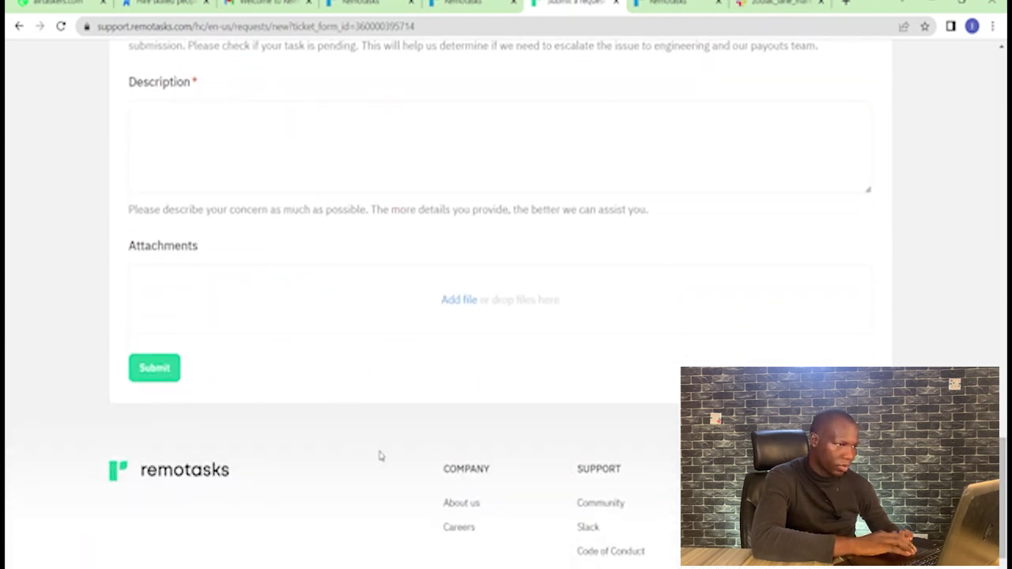
click(274, 150)
text(i have not received tasks for a while now please)
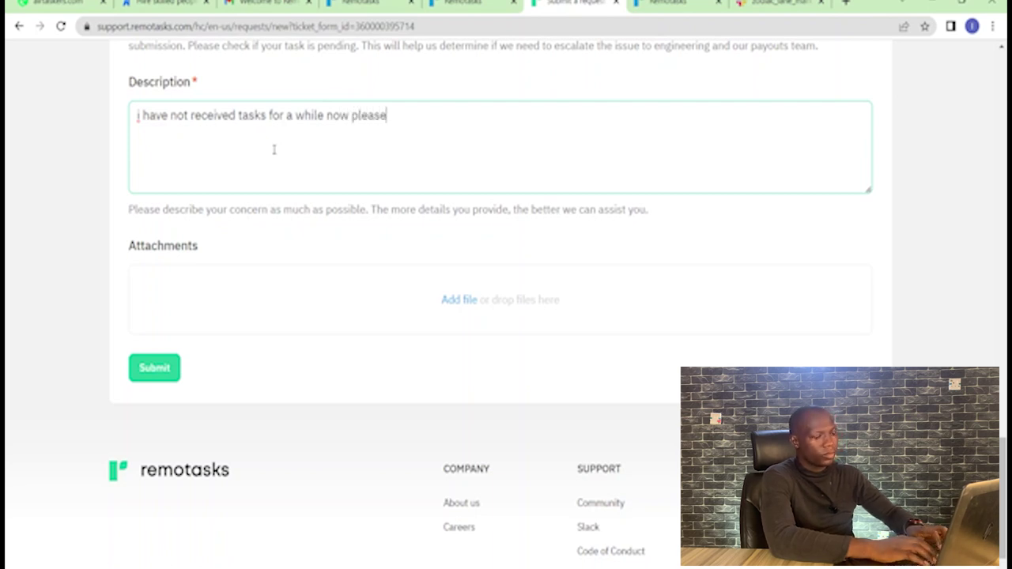
text(ix)
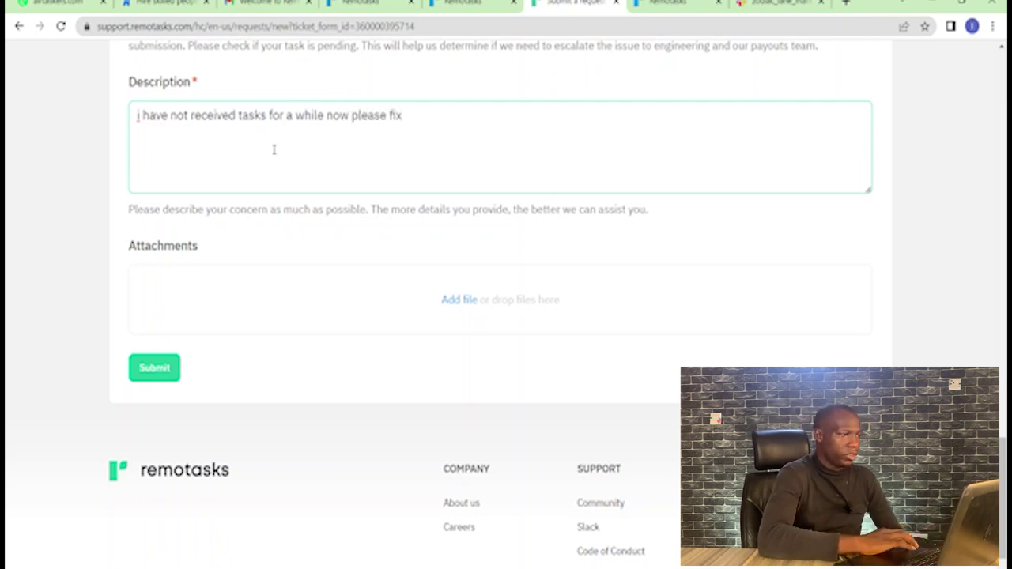
click(137, 118)
key(BackSpace)
text(I)
click(154, 379)
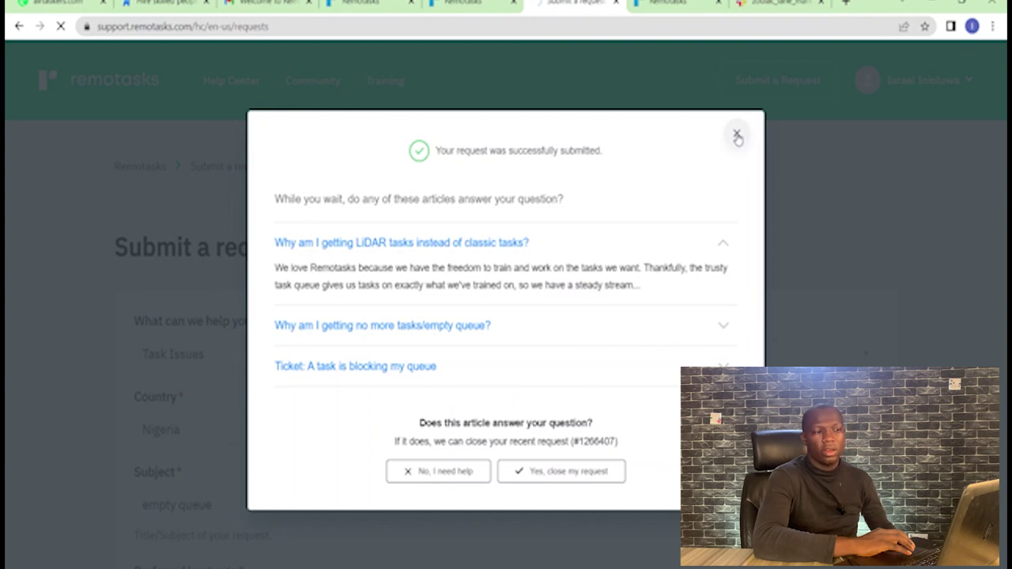
click(737, 136)
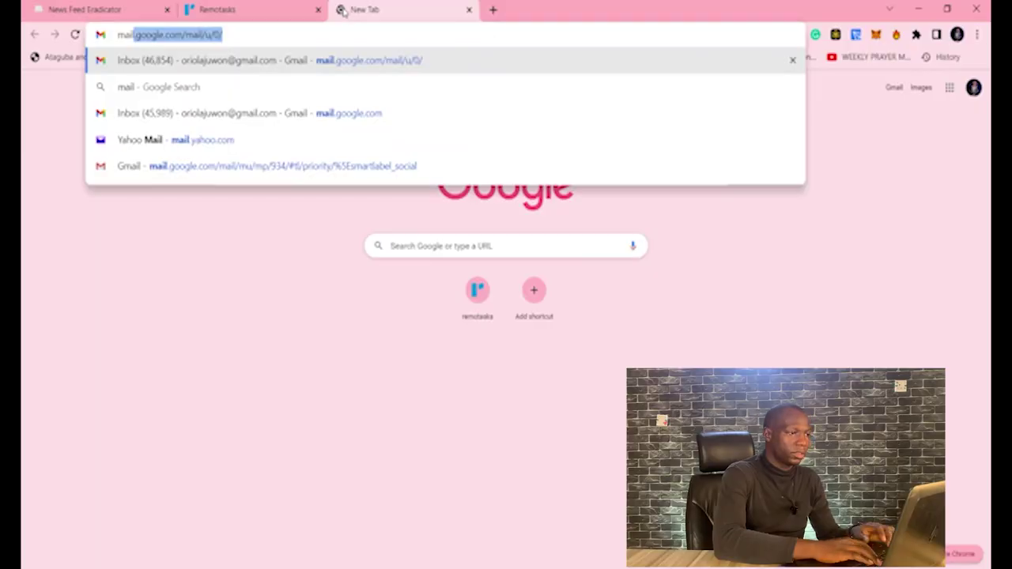
Search the Gmail mailbox for "performance issues" and read the Remotasks email about performance on Melon Interruptions tasks
key(Return)
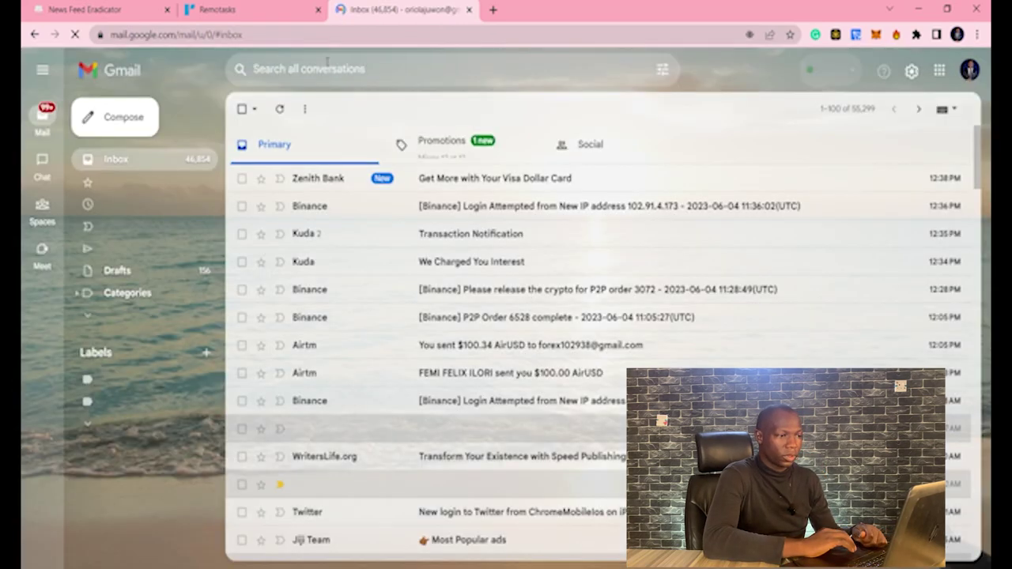
click(319, 68)
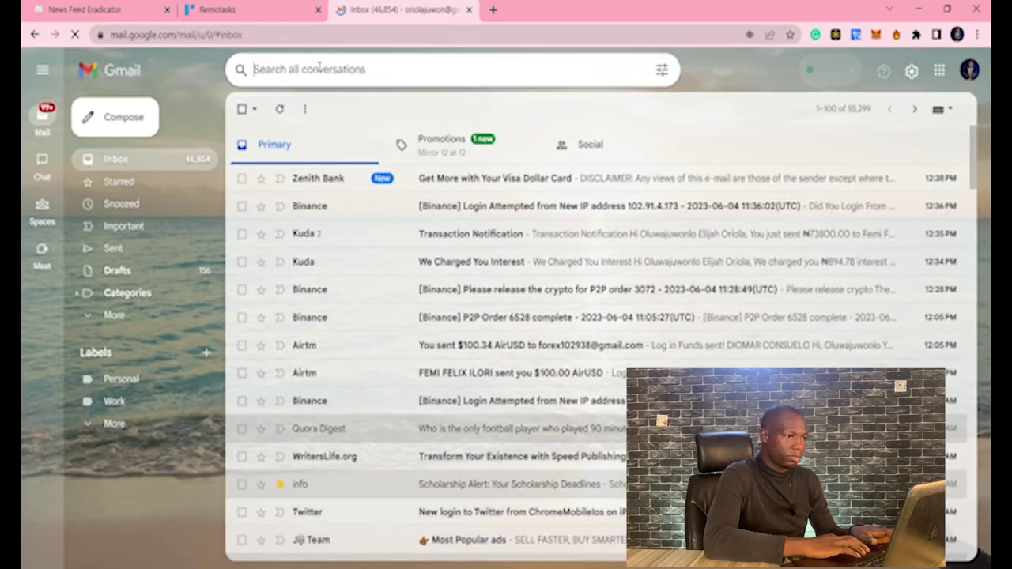
text(perf)
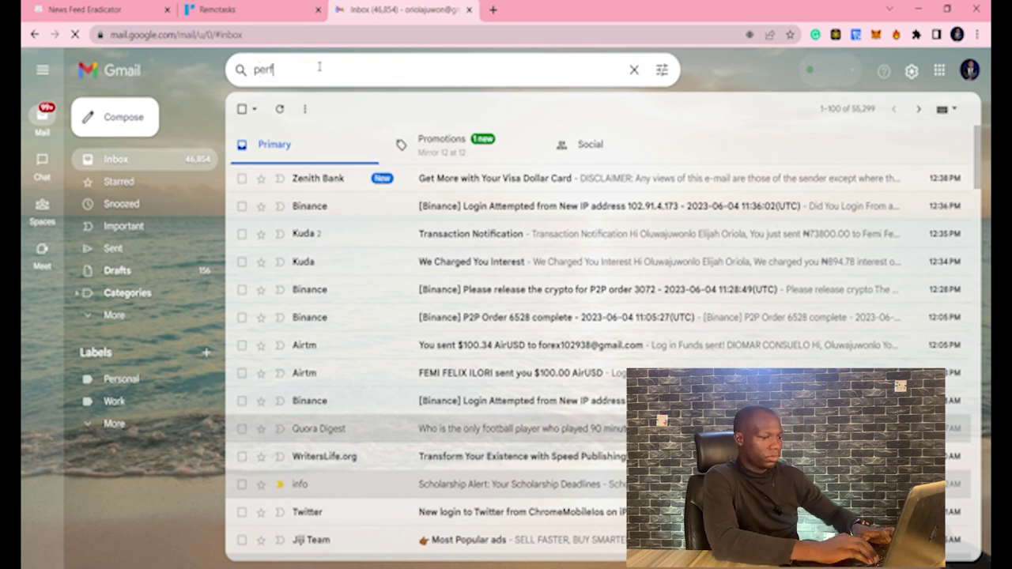
text(ormance f)
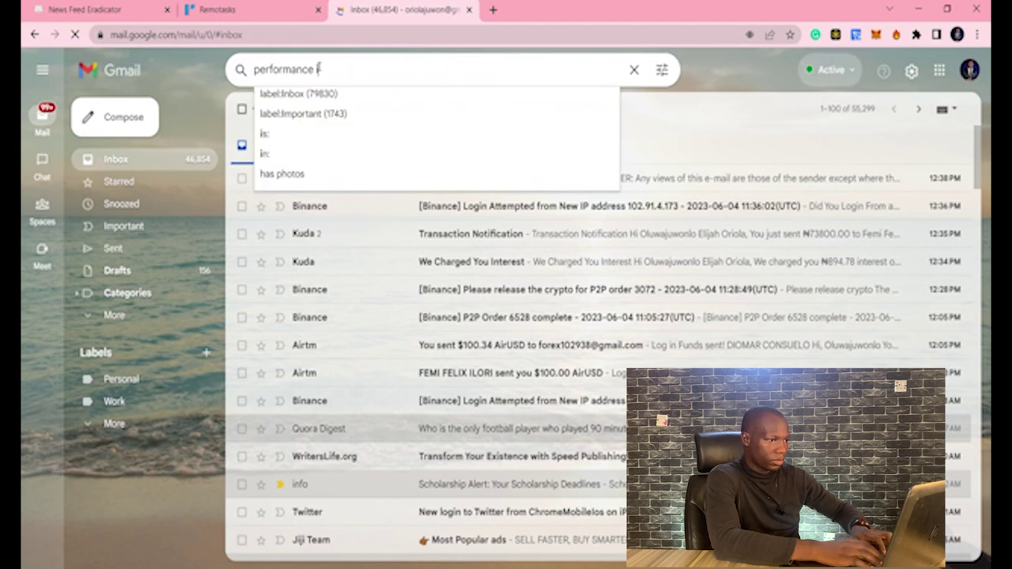
key(BackSpace)
text(issues)
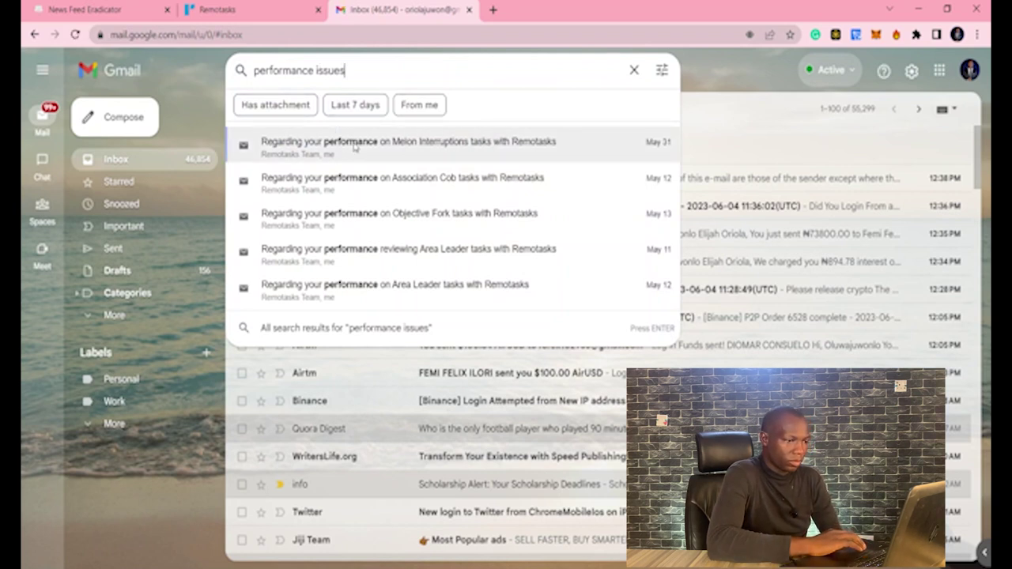
click(350, 149)
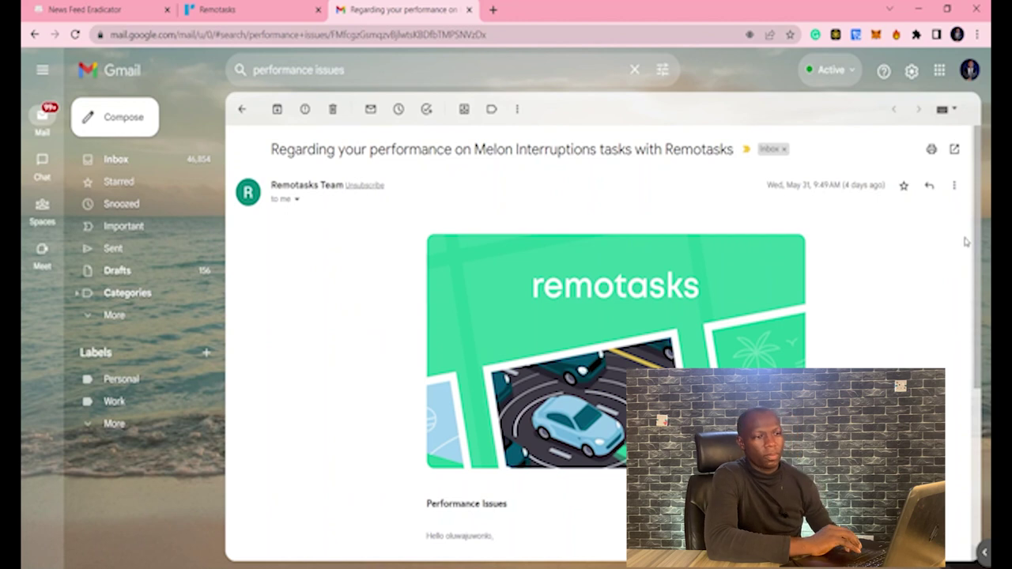
scroll(965, 241, down, 4)
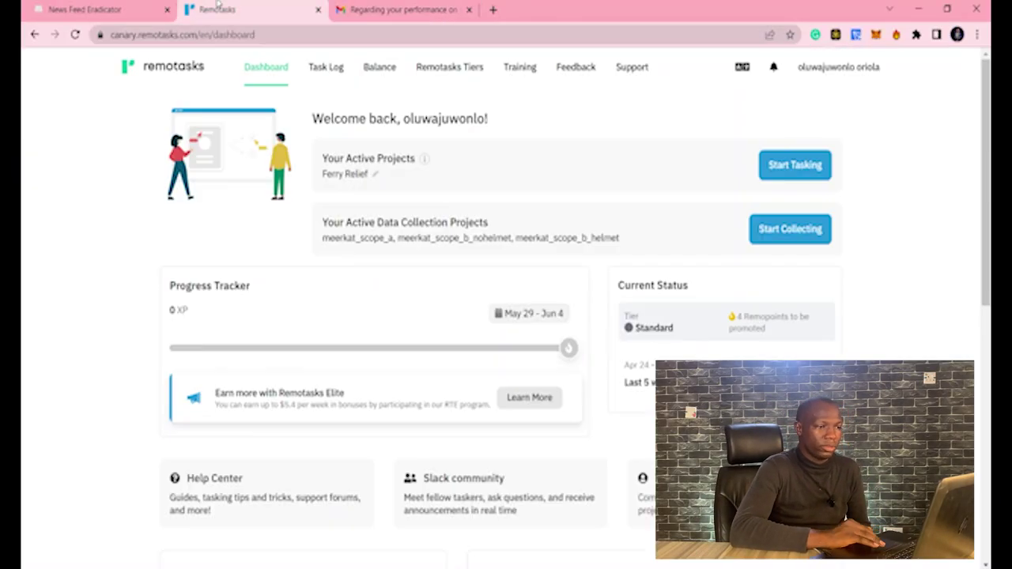
Switch back to the Remotasks dashboard and start tasking on the active project
click(213, 9)
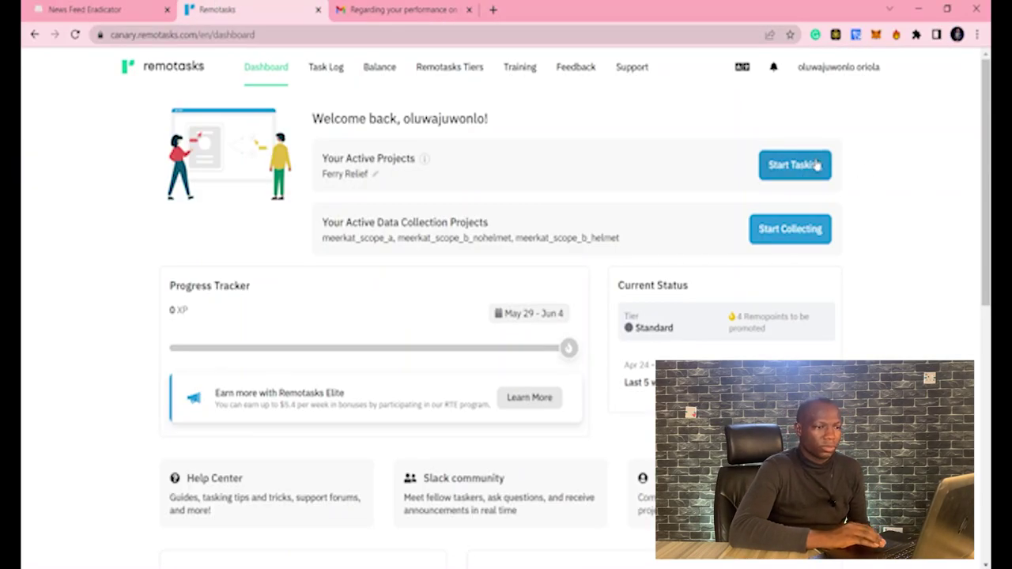
click(818, 165)
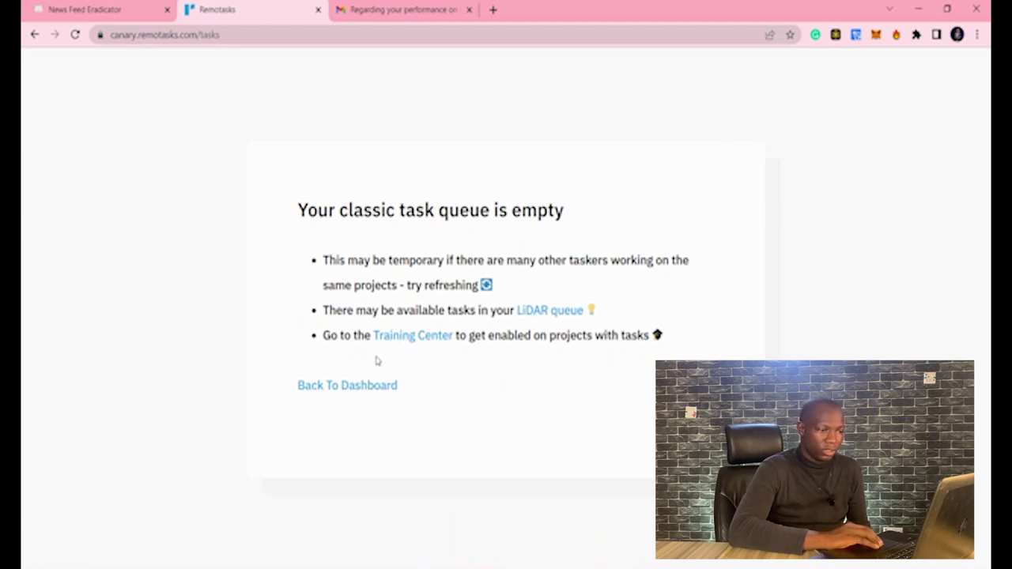
Go to the Training Center and open the Plunger Hydrofoil project to view its required courses
click(418, 336)
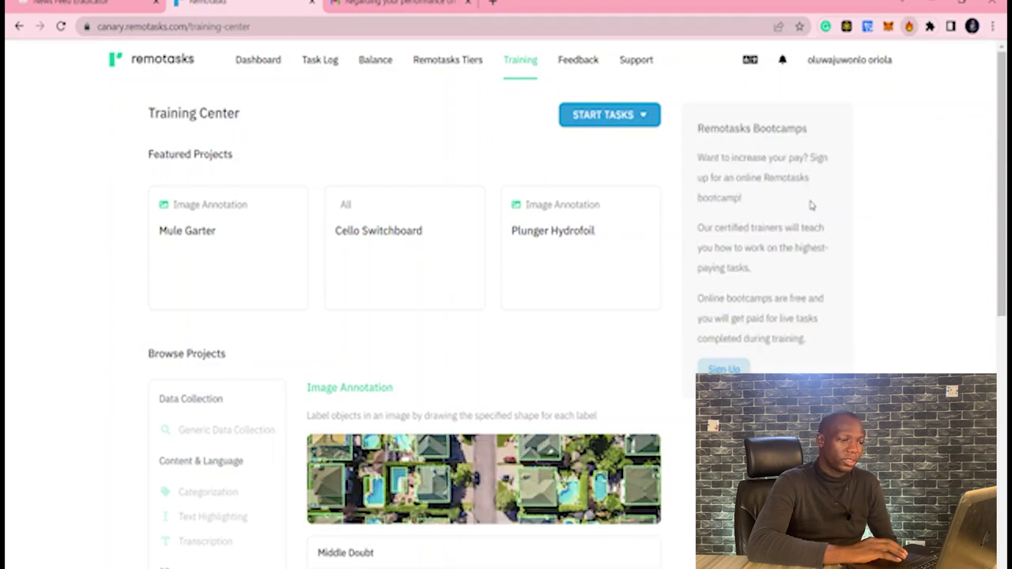
scroll(535, 372, down, 4)
click(535, 380)
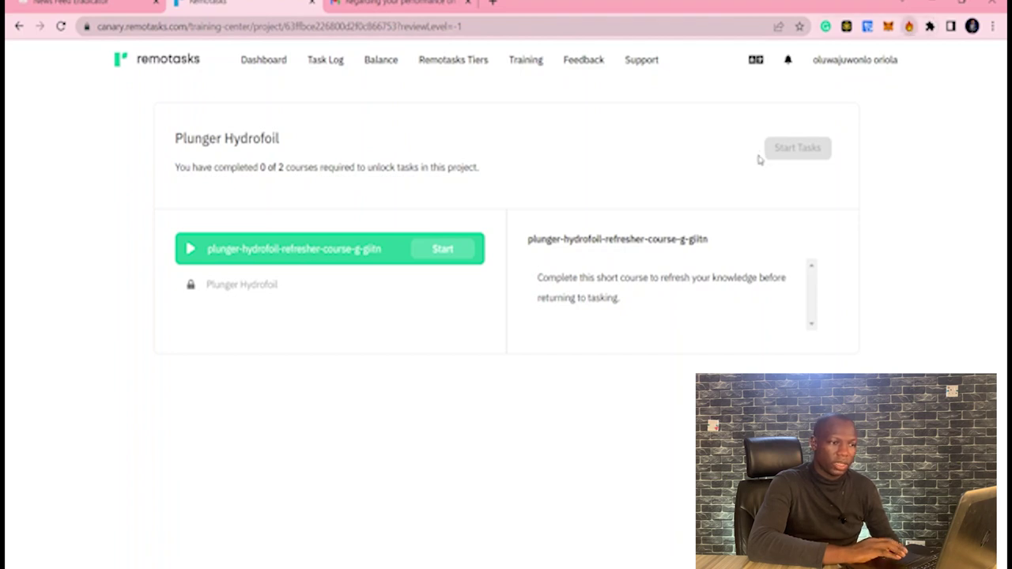
Reload the site, log in to Remotasks, and answer Yes to the browser extension's "Is it working?" question
key(F5)
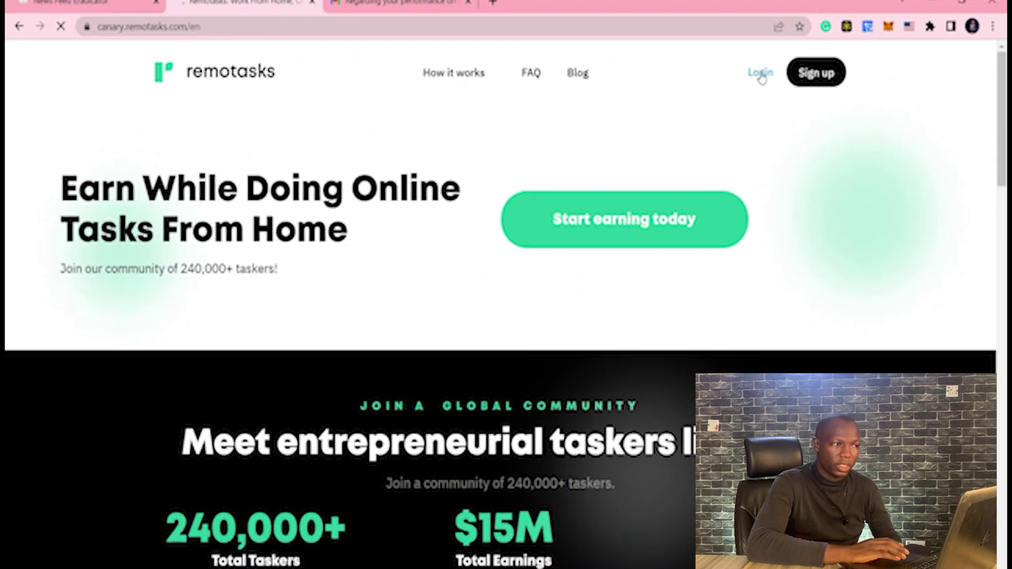
click(760, 73)
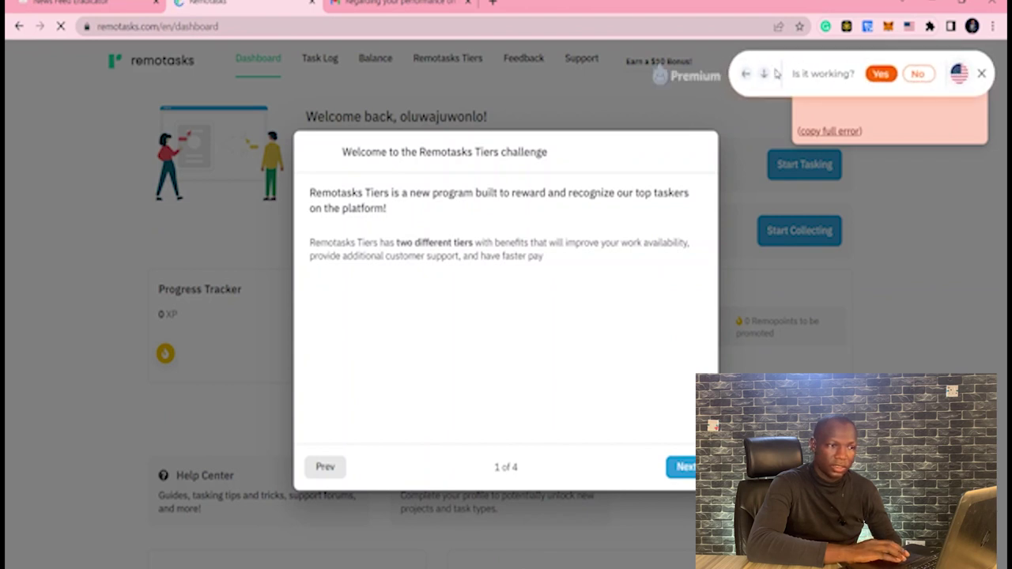
click(878, 73)
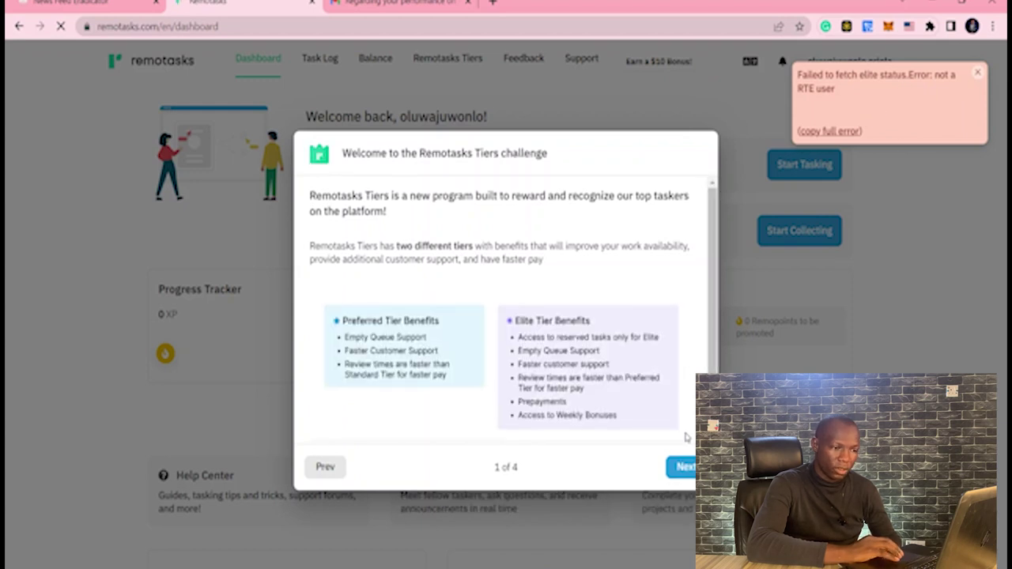
Go through all four pages of the Remotasks Tiers challenge introduction and dismiss the elite status error notification
click(684, 468)
click(684, 468)
click(684, 468)
click(683, 467)
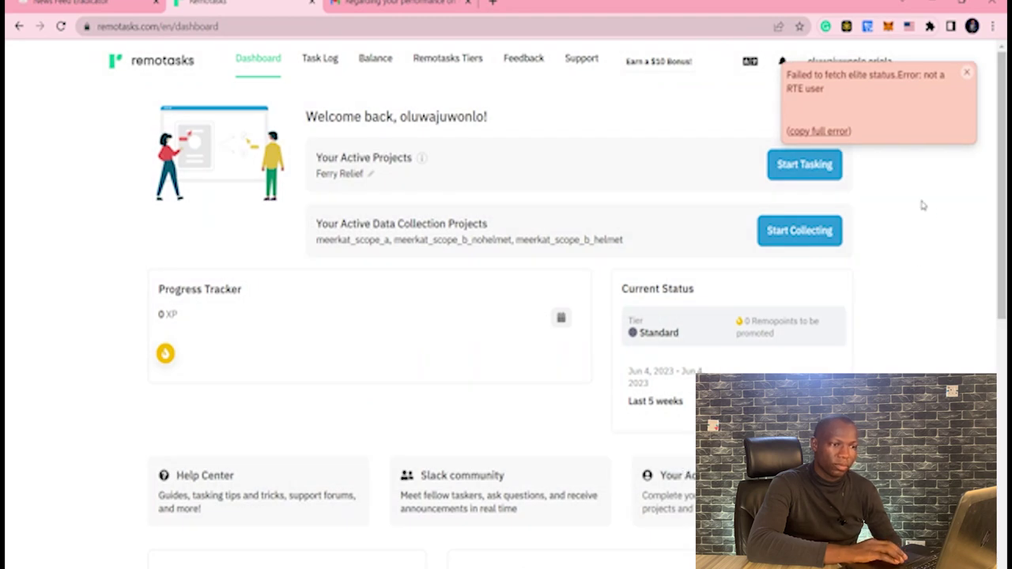
click(967, 72)
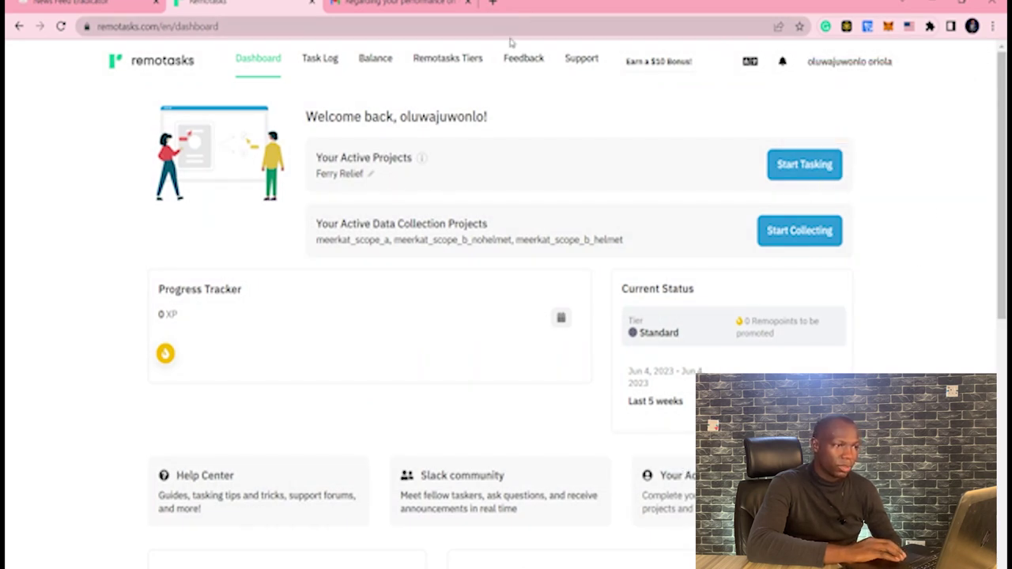
View the Refer A Friend $10 bonus offer and close it
click(651, 64)
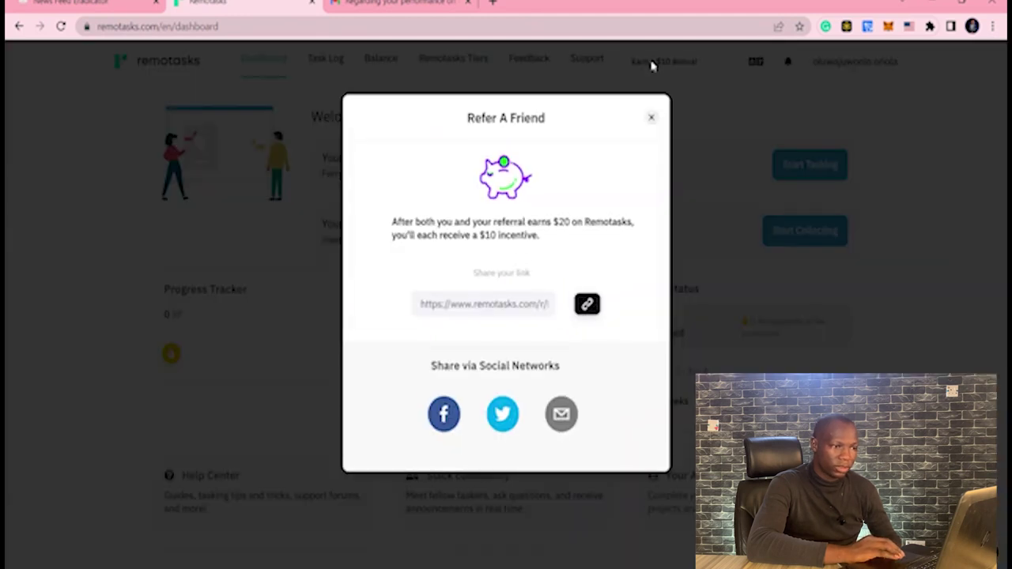
click(652, 118)
drag(438, 116, 388, 116)
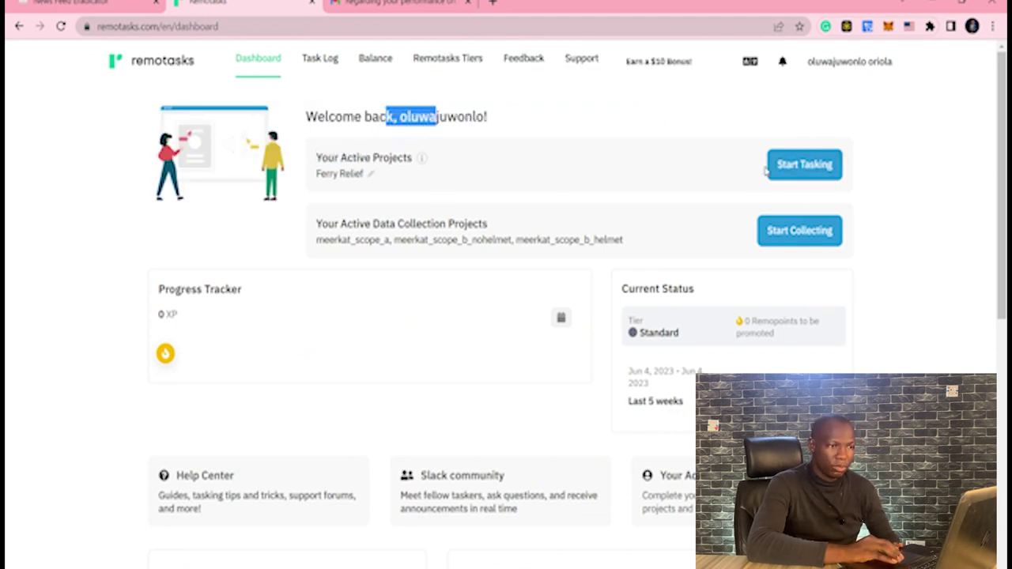
Open the account menu on the dashboard to view the profile details and reviewer badge
click(845, 69)
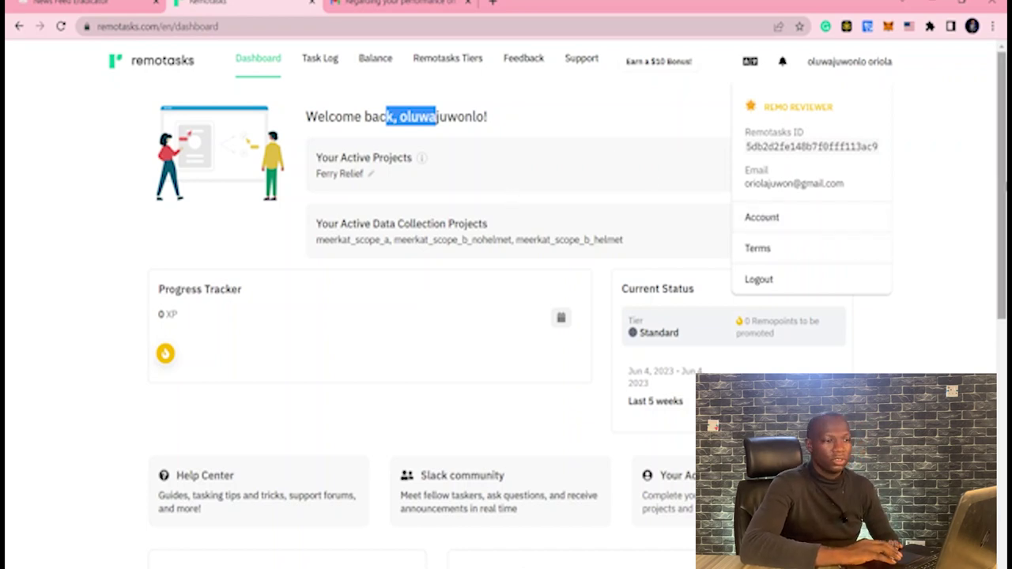
scroll(510, 200, down, 7)
scroll(507, 285, up, 7)
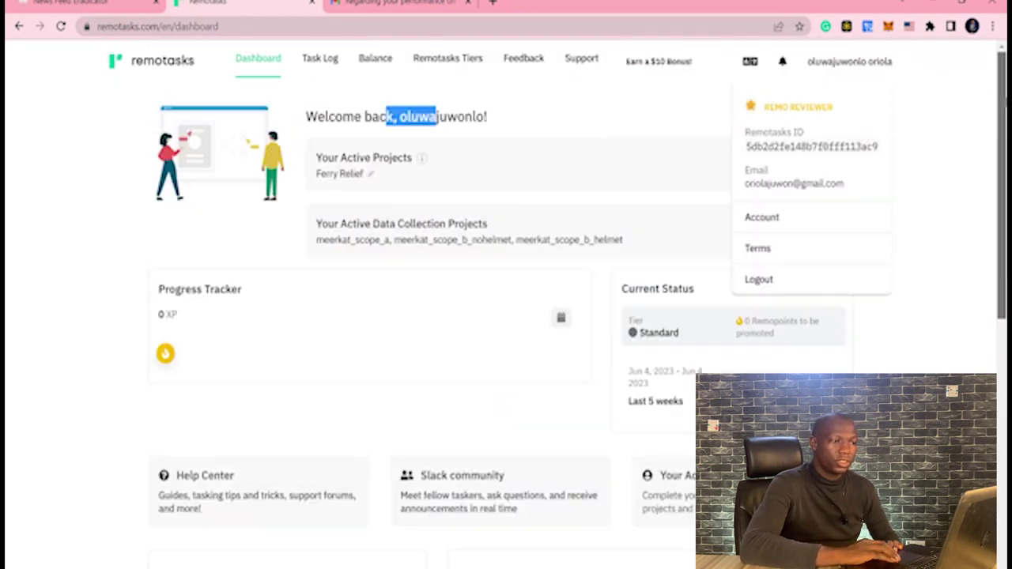